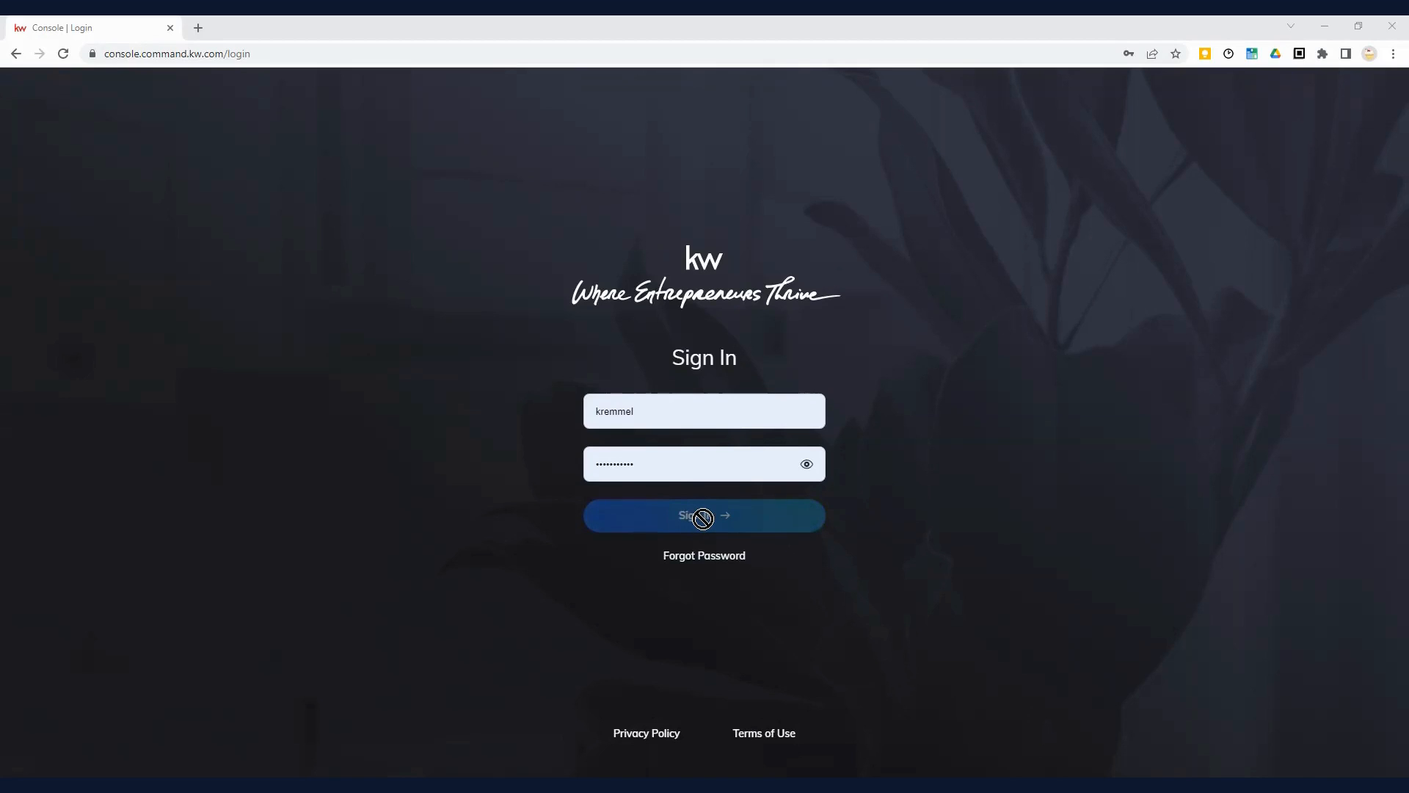
Step: Sign in with the autofilled username and password to load the dashboard
left_click(704, 522)
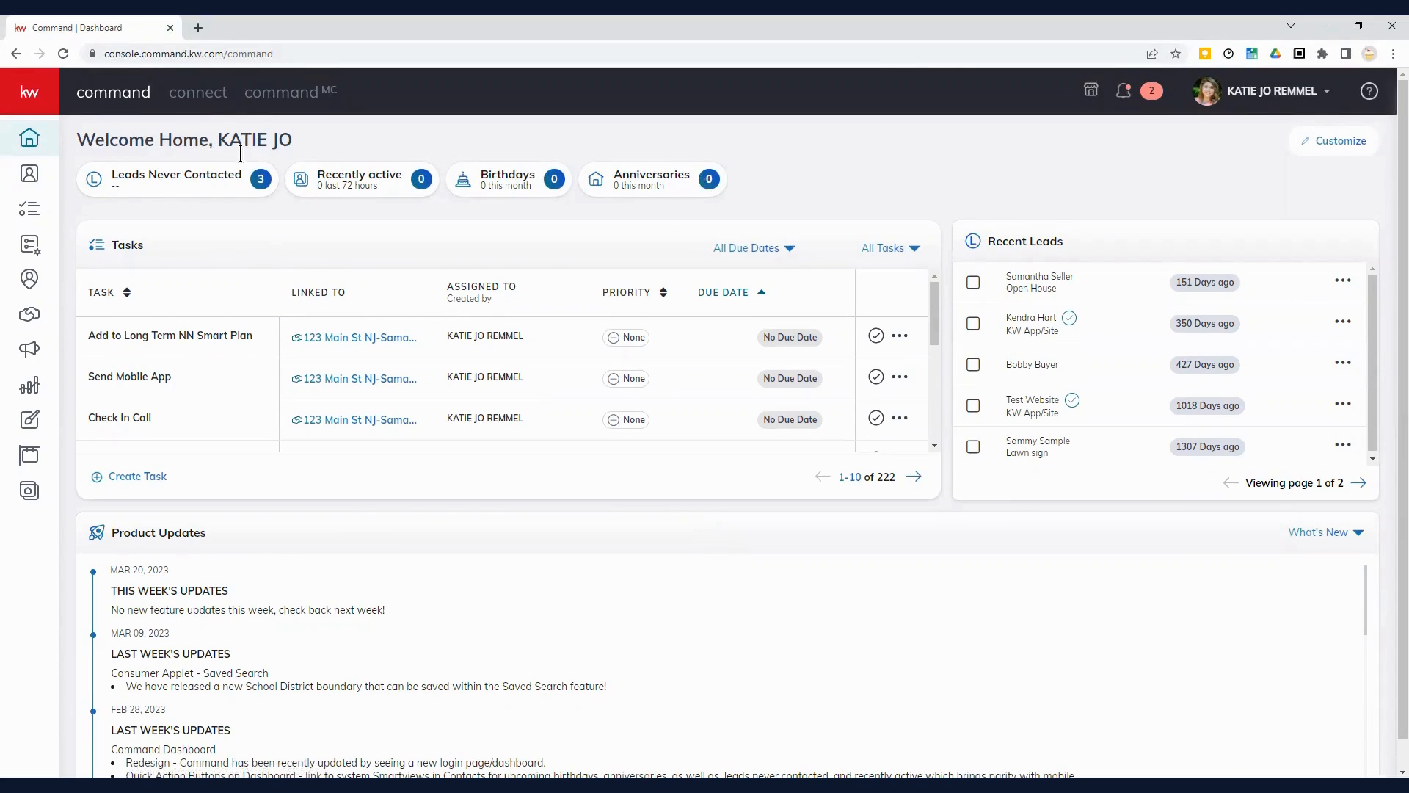
Step: Go to Contacts, expand the sidebar labels, and start an Add Contact form
left_click(30, 177)
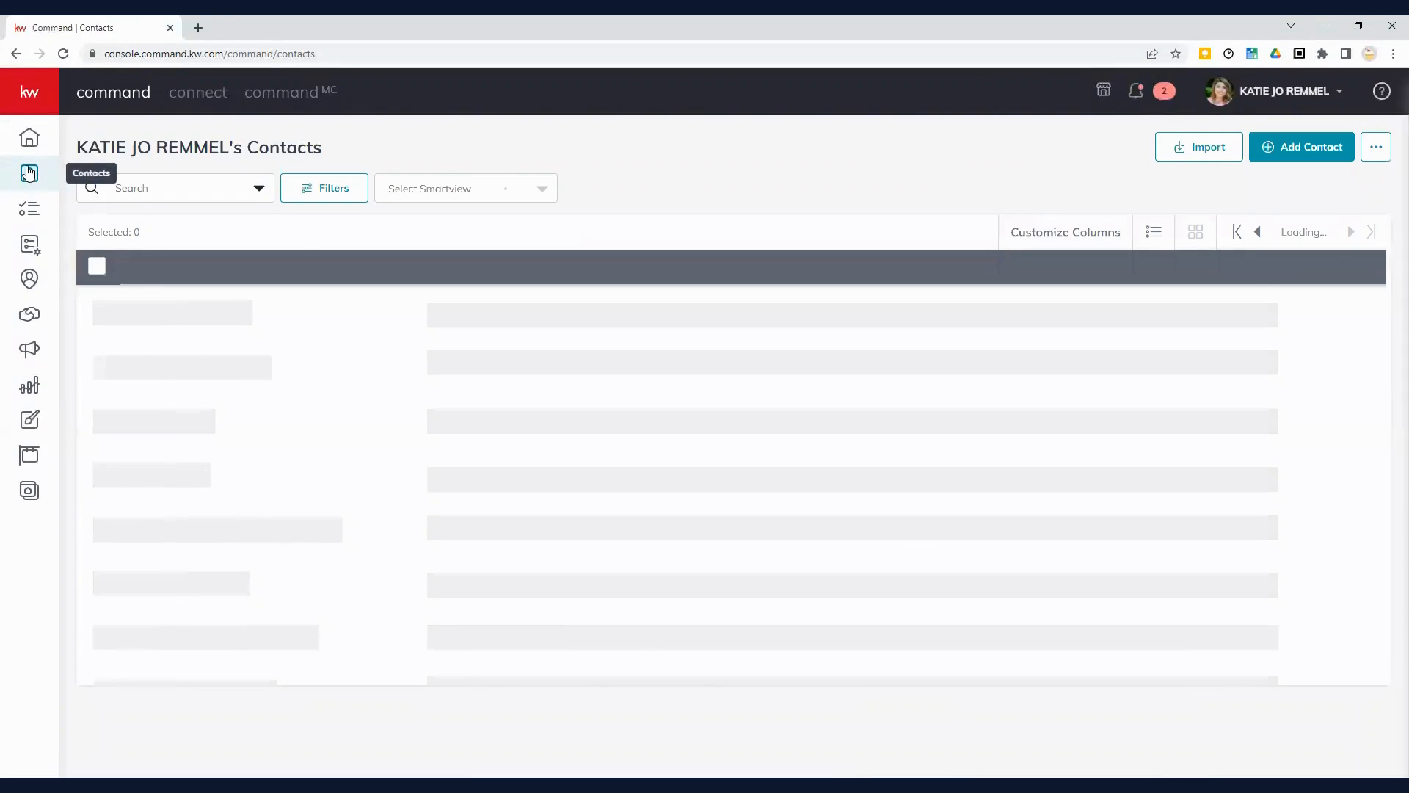
left_click(30, 95)
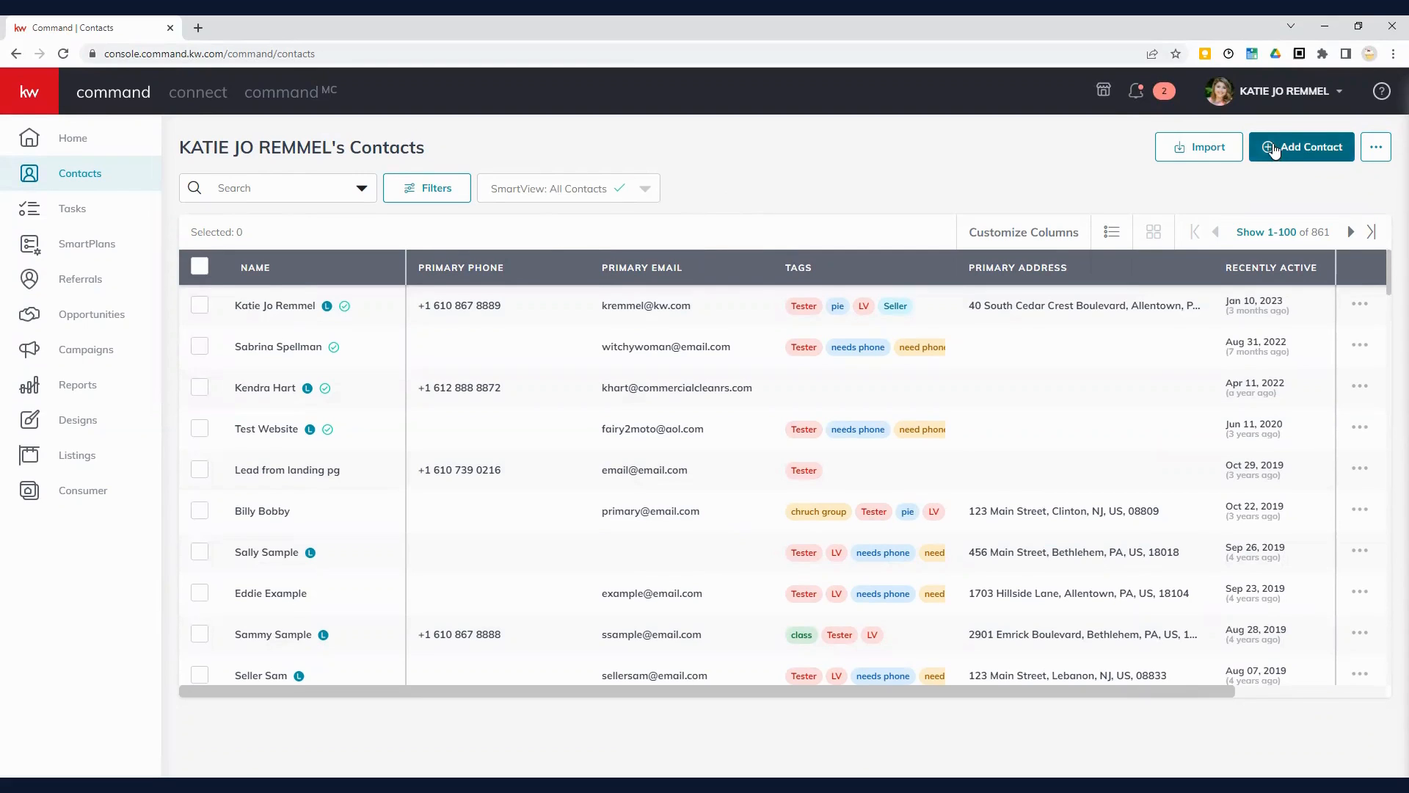
left_click(1299, 145)
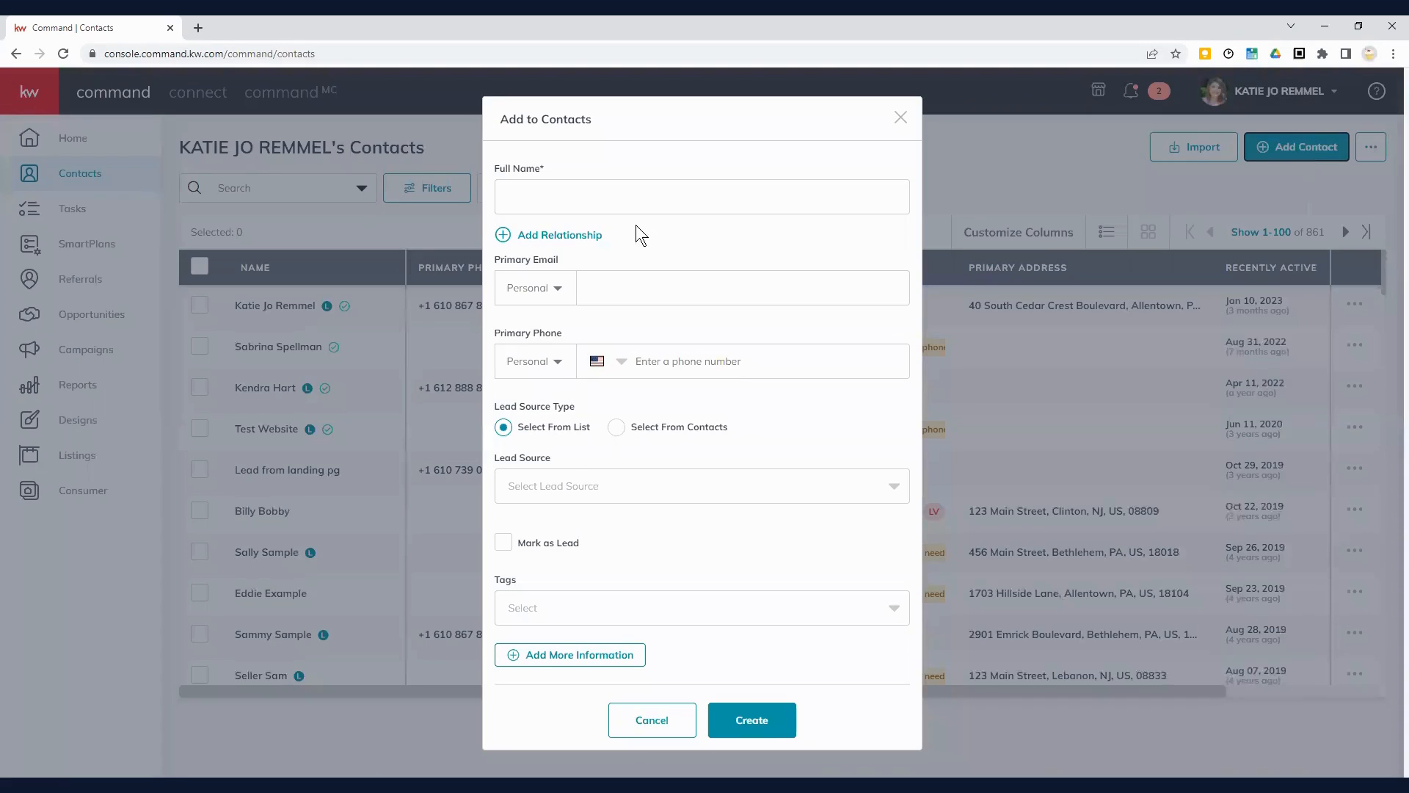
Step: Enter the contact's first and last name in the Full Name field
left_click(618, 196)
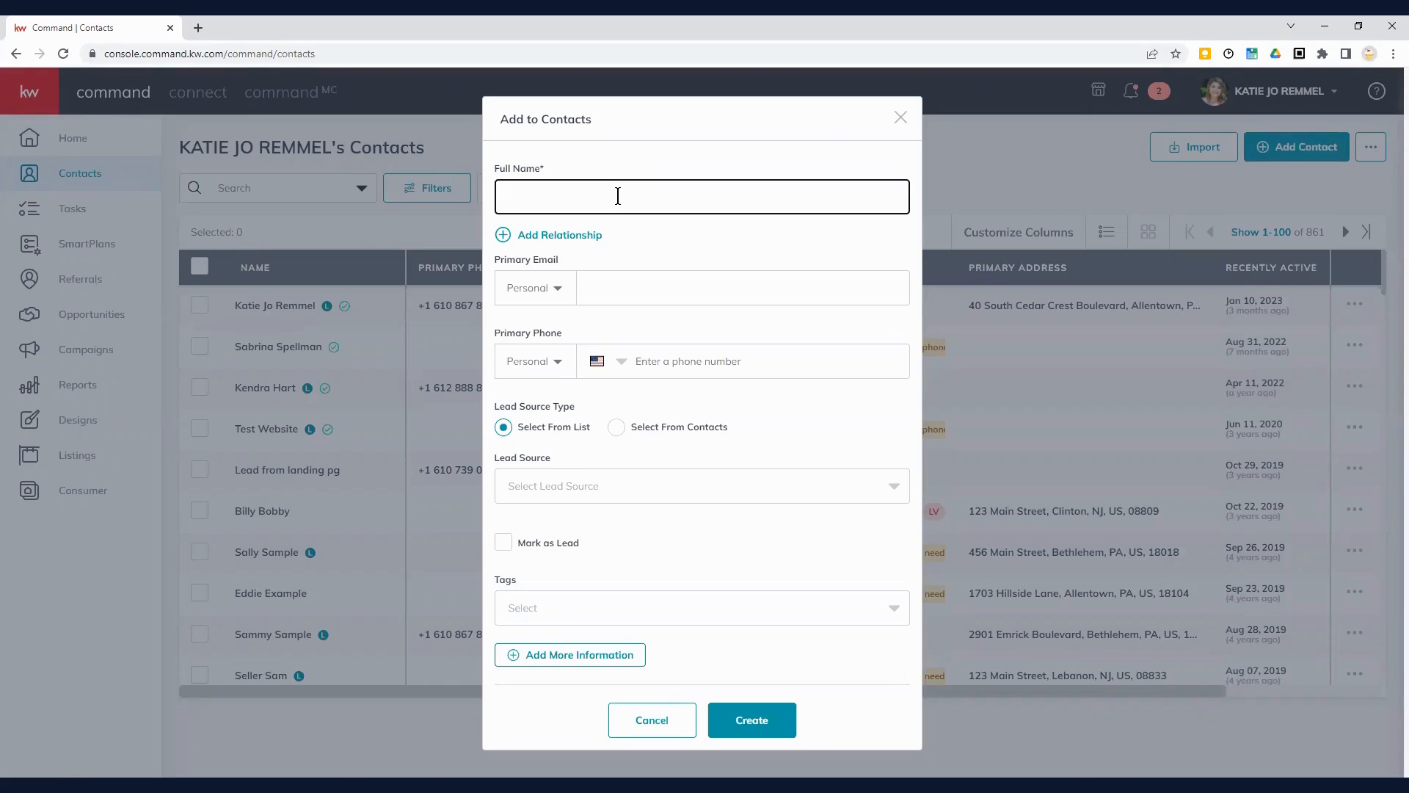
type("Carrie Contact")
left_click(543, 238)
left_click(549, 228)
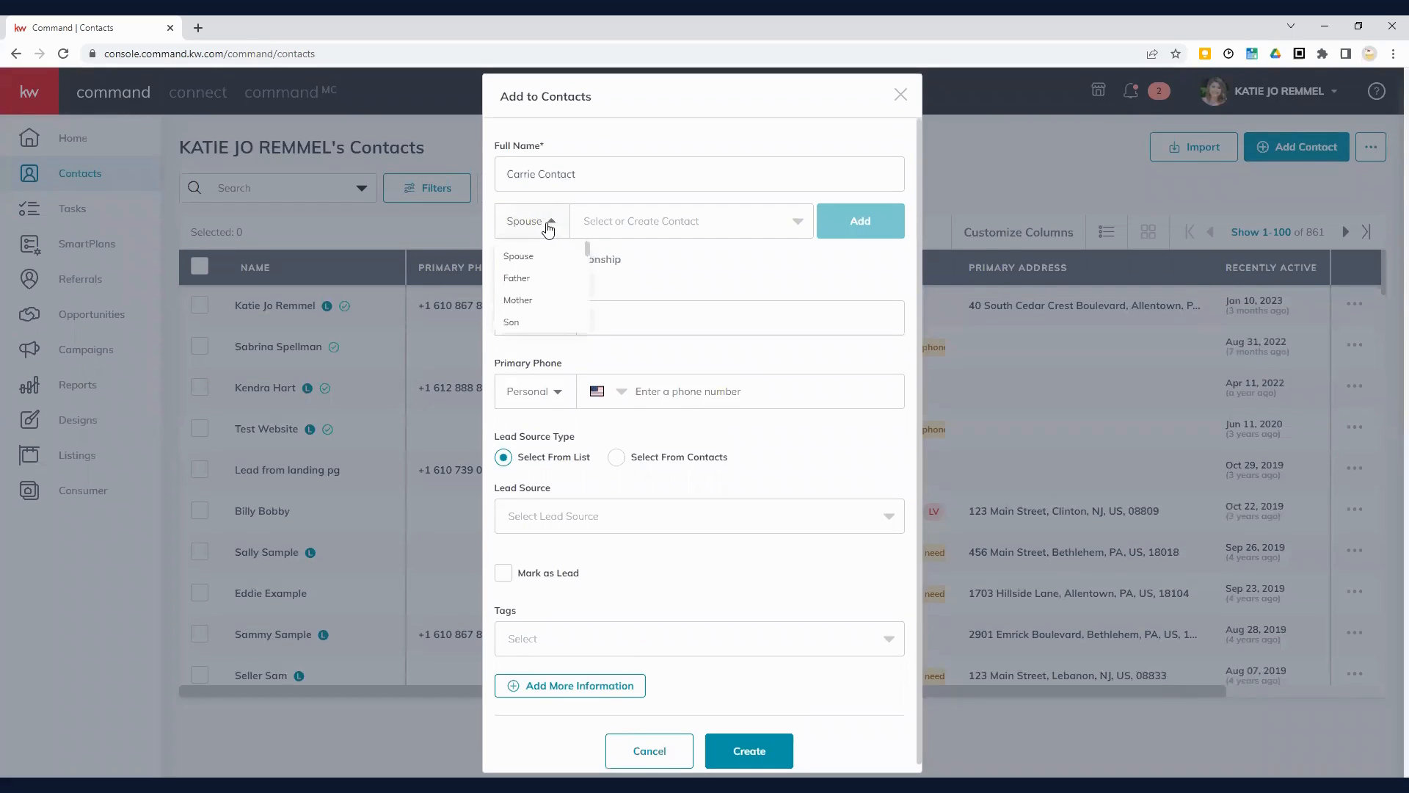
scroll(540, 293, "down", 1)
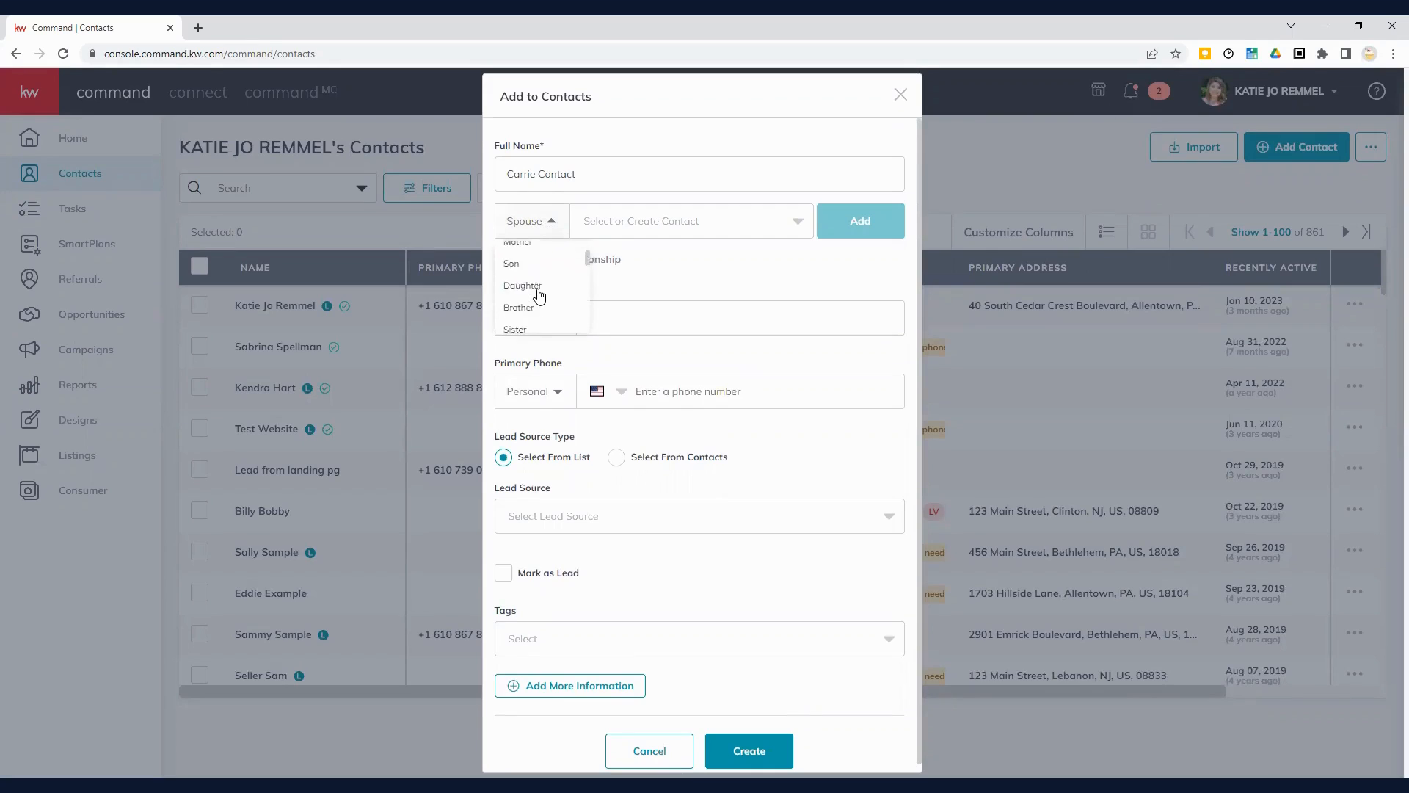
scroll(541, 301, "down", 4)
scroll(542, 323, "down", 3)
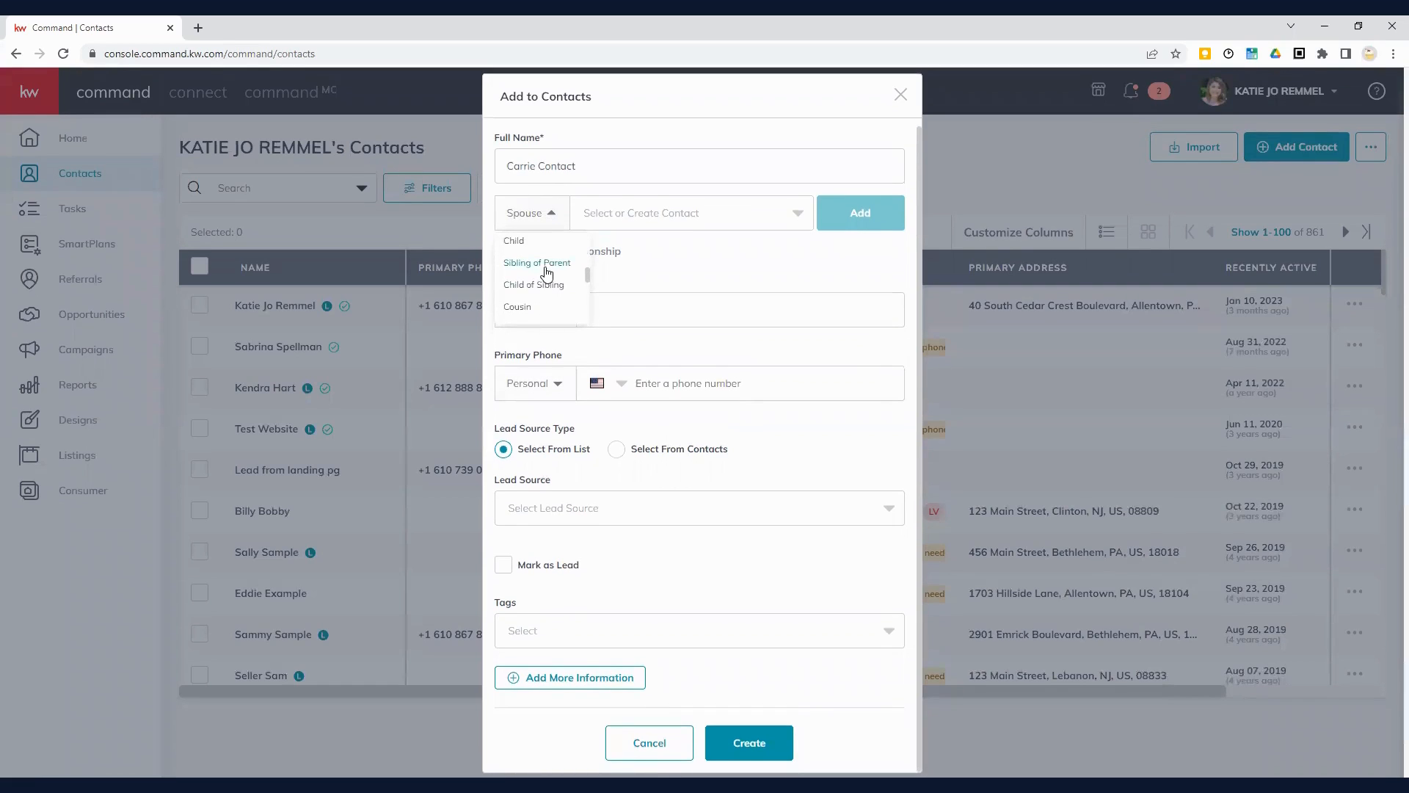
scroll(547, 274, "down", 4)
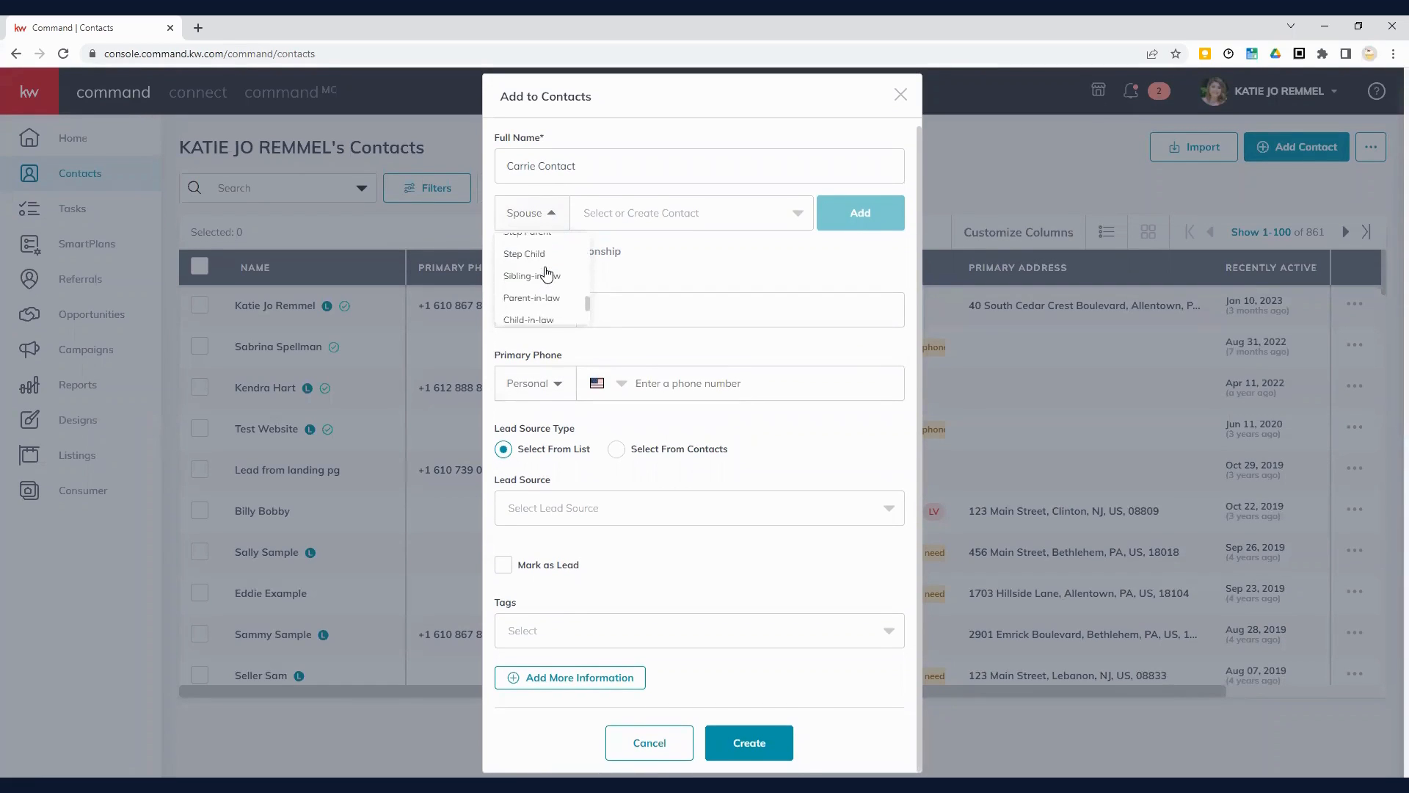
scroll(551, 262, "down", 3)
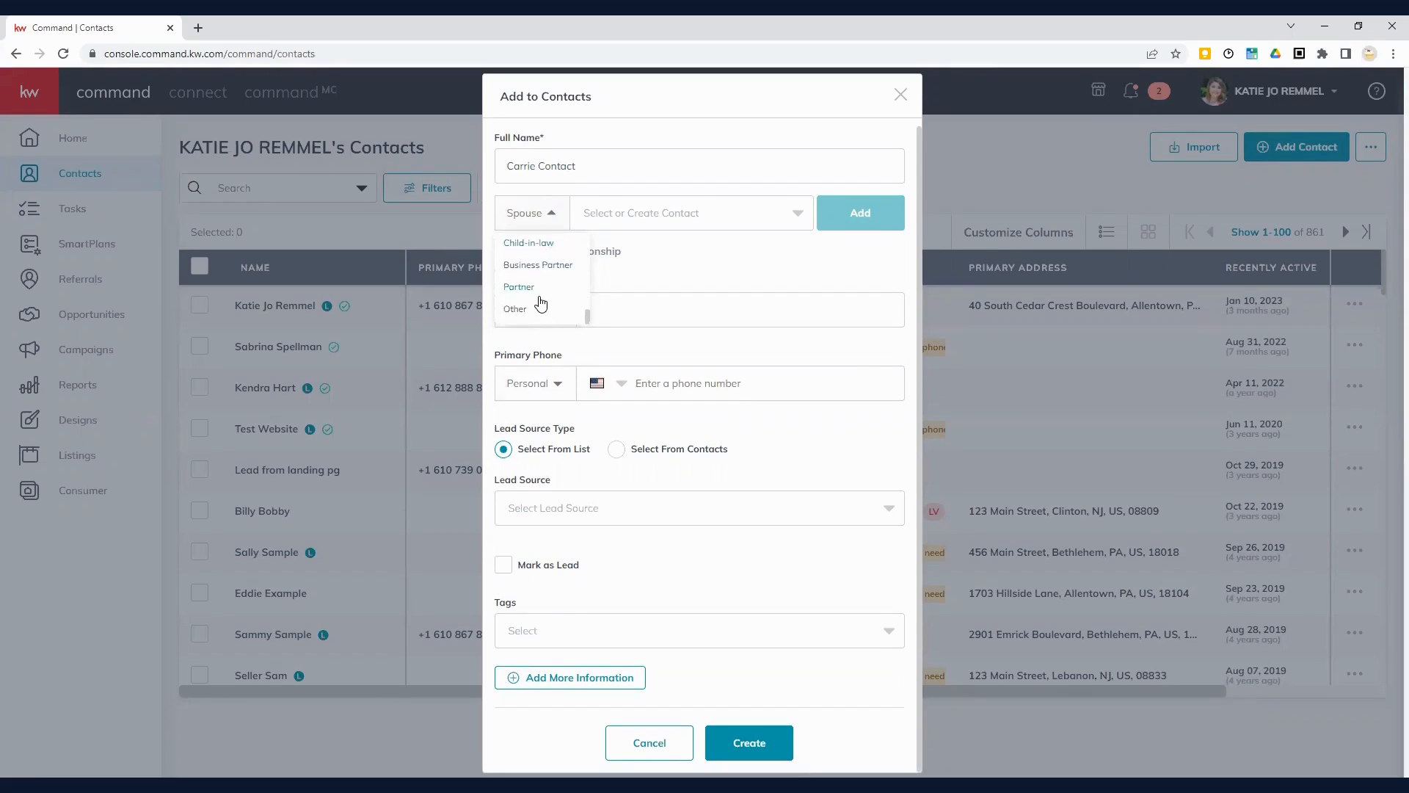
left_click(552, 218)
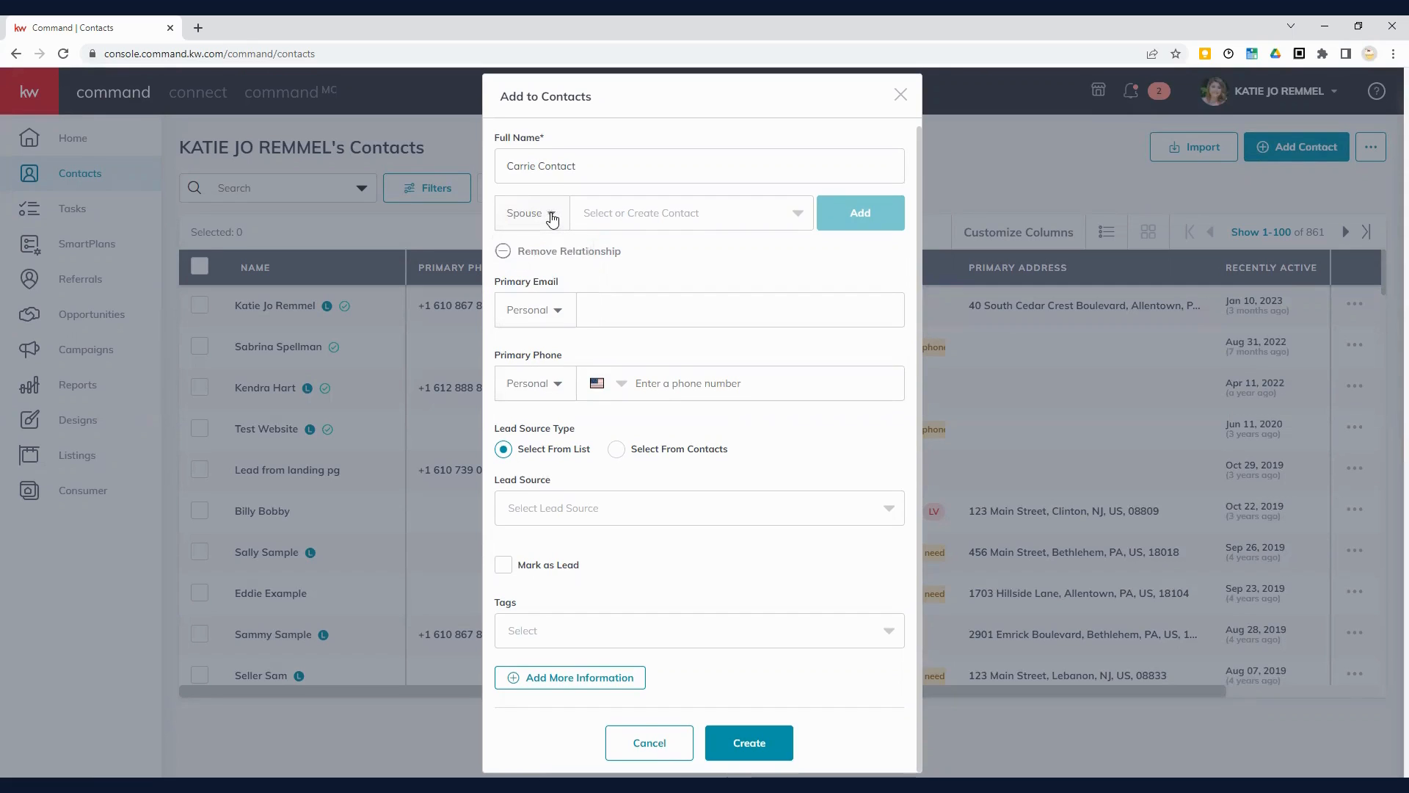
left_click(502, 251)
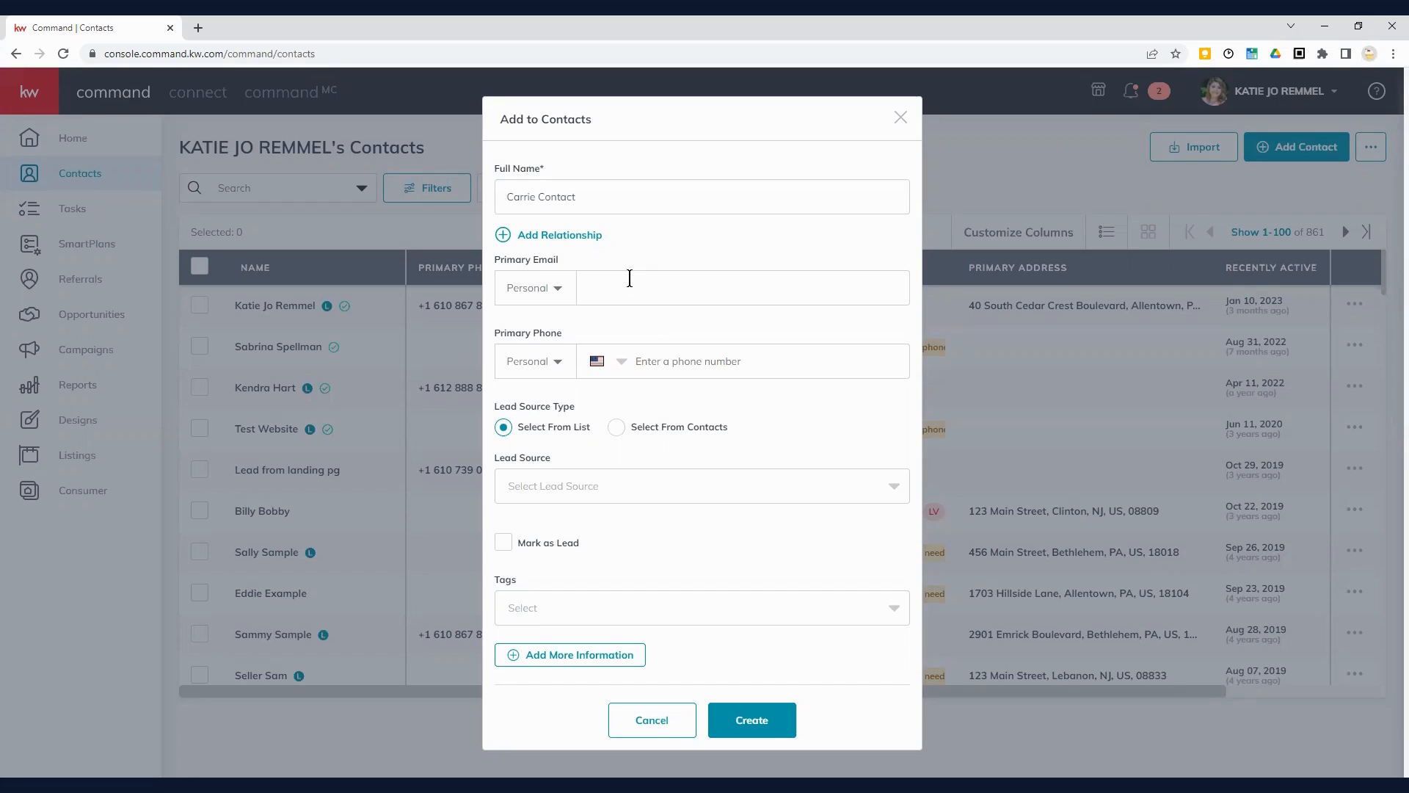
Step: Fill in the contact's primary email address and a Mobile-type primary phone number
left_click(602, 285)
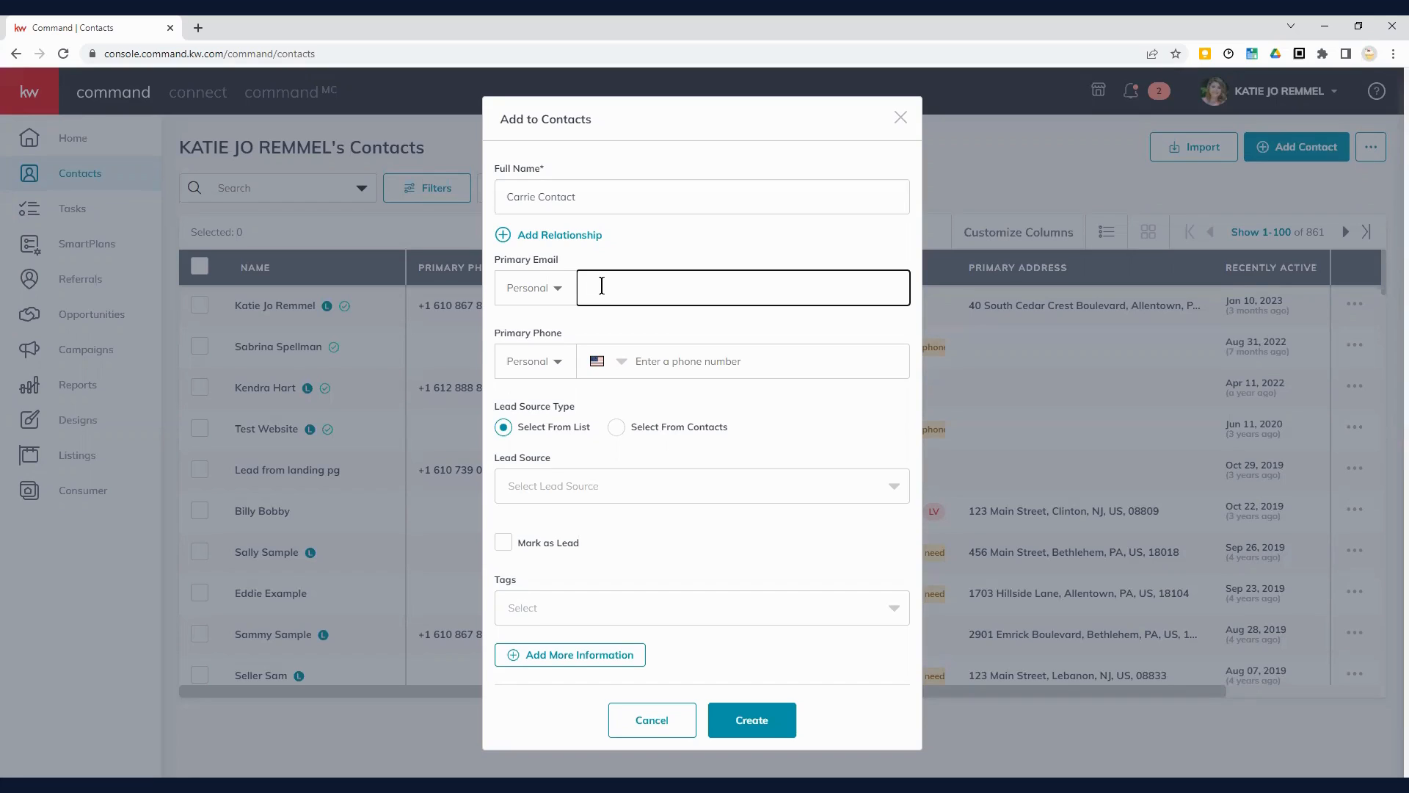
left_click(664, 362)
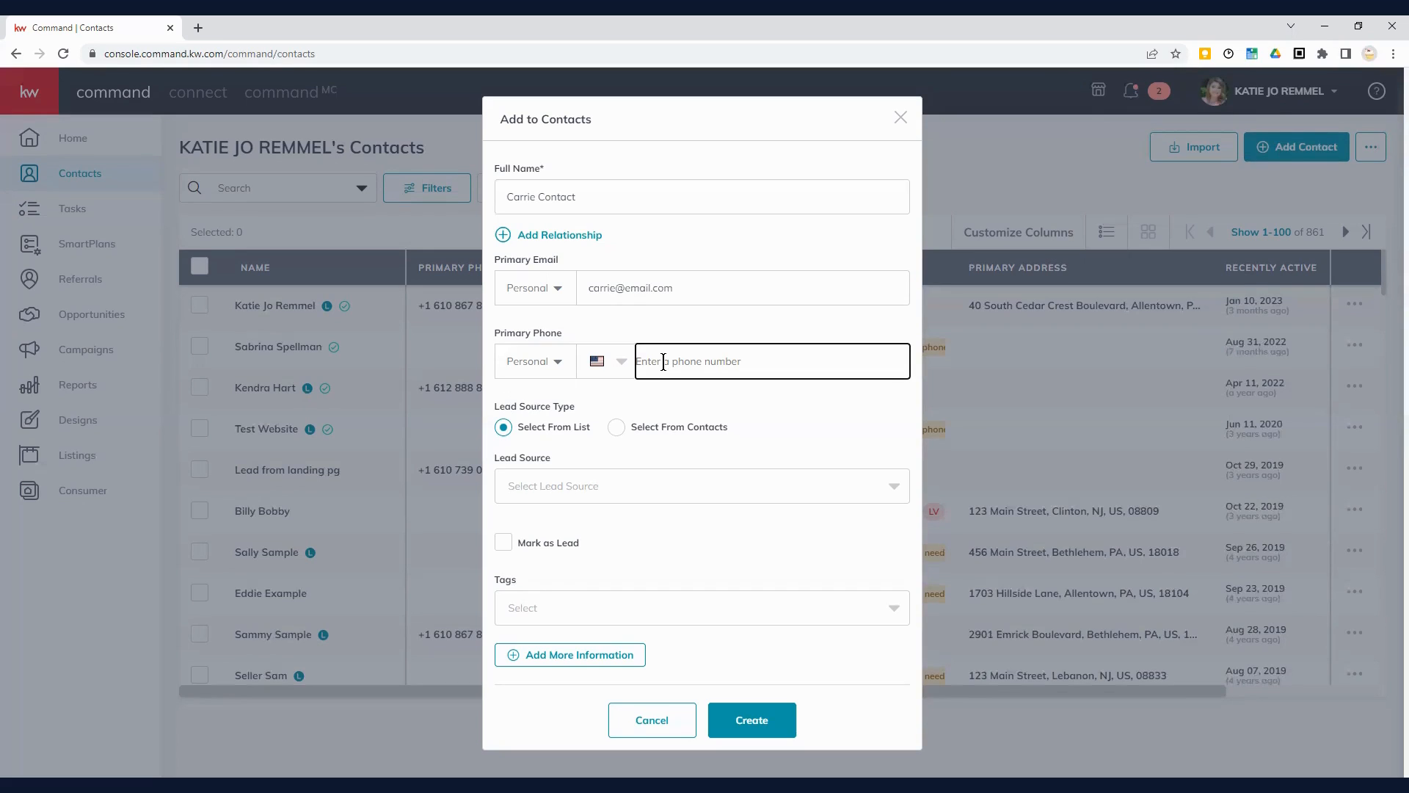
left_click(554, 364)
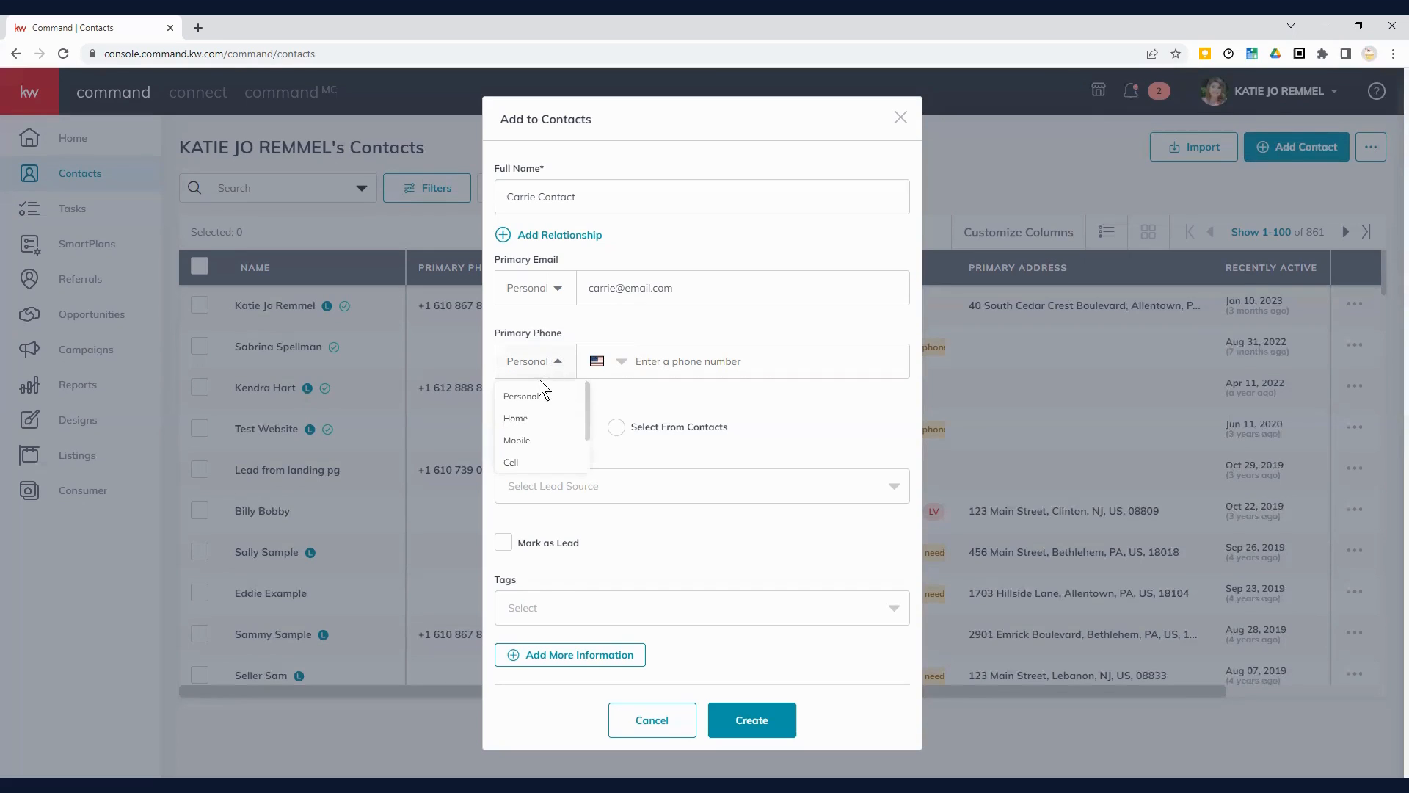
left_click(519, 440)
left_click(667, 361)
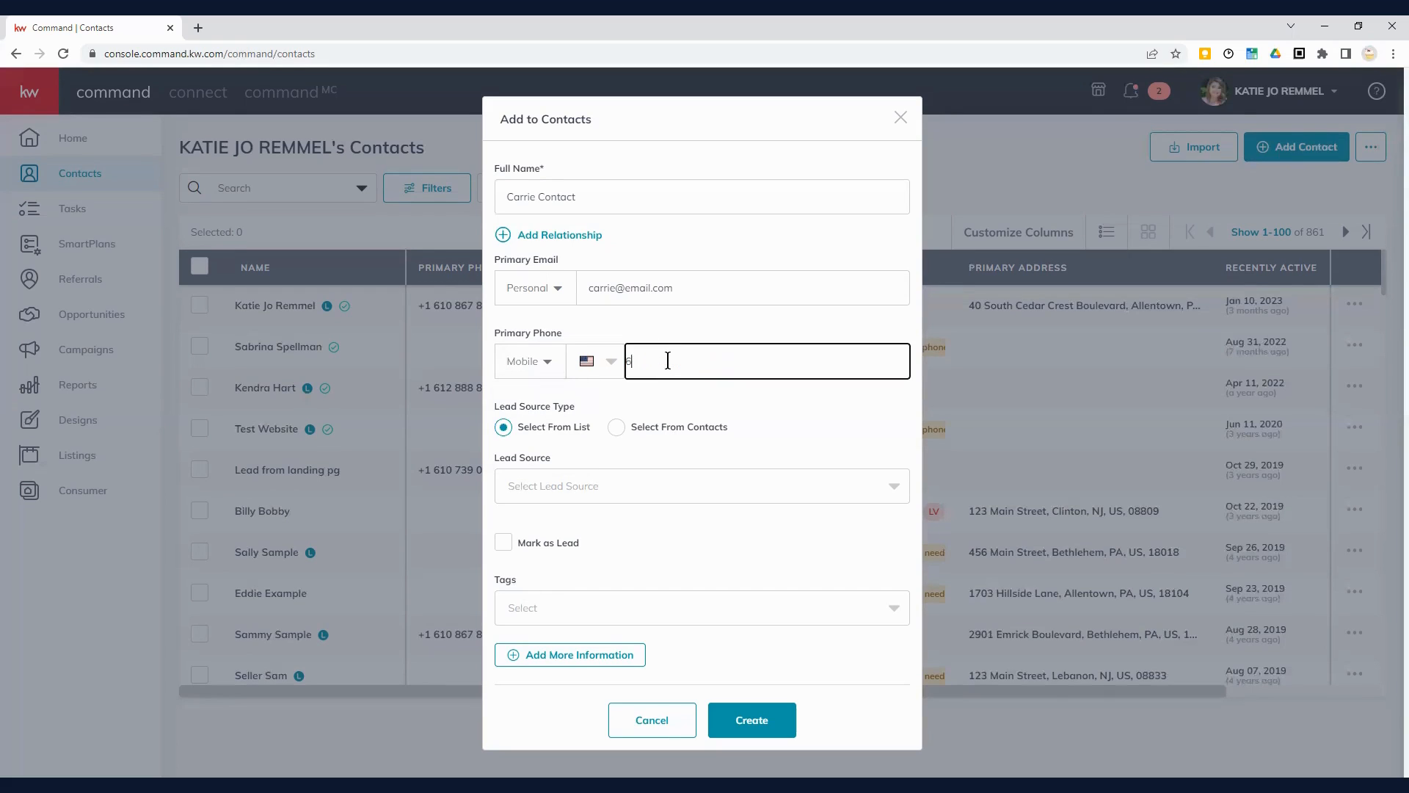
left_click(905, 484)
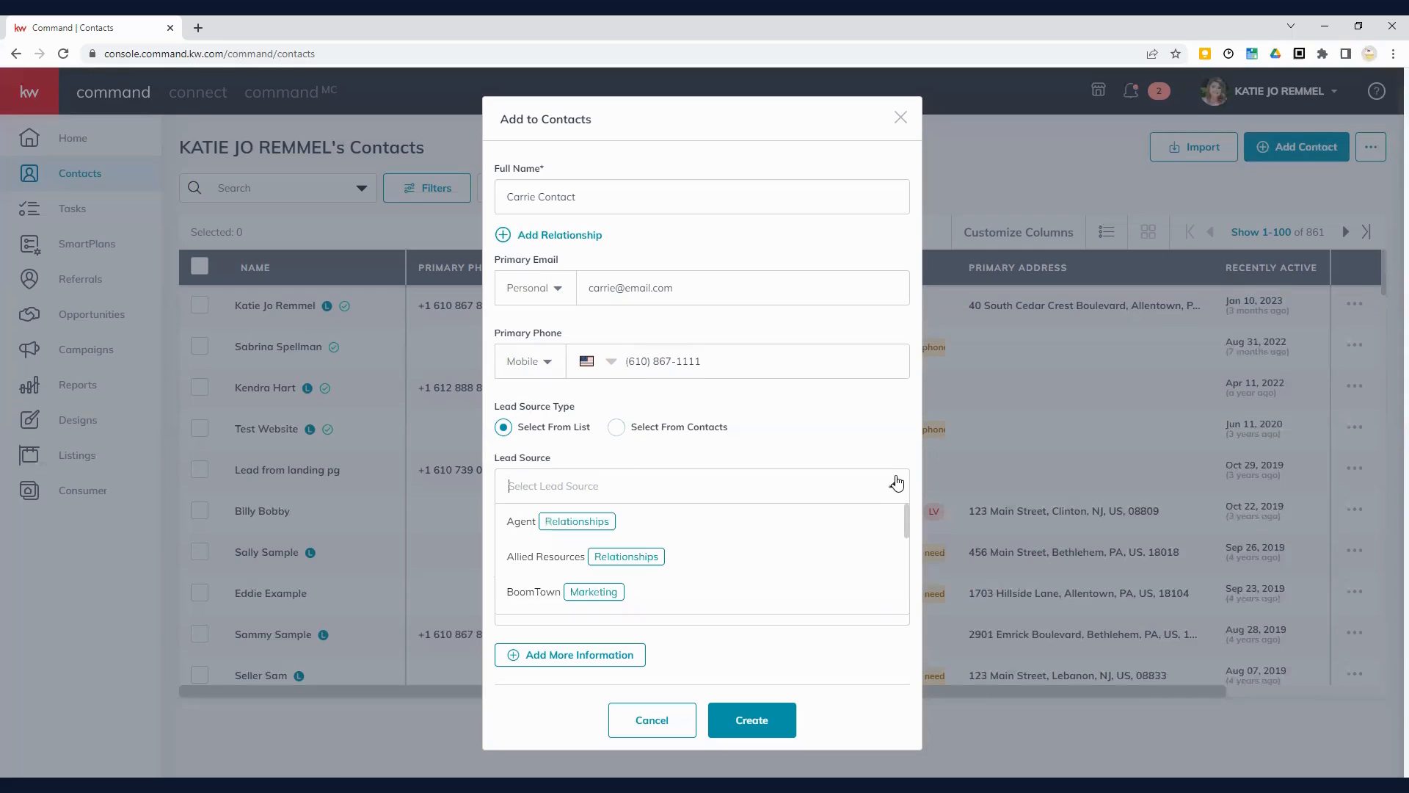
scroll(736, 521, "down", 2)
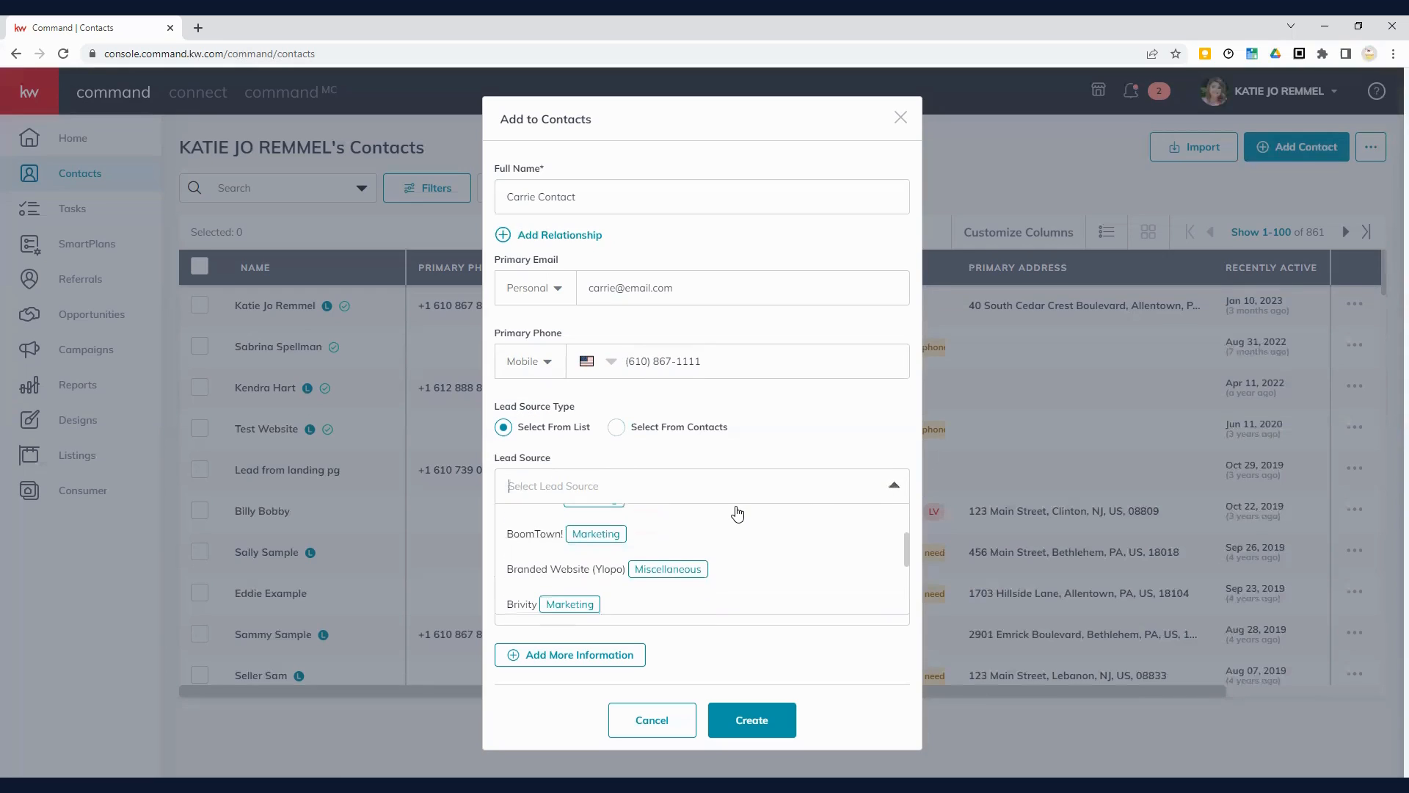
scroll(726, 550, "down", 4)
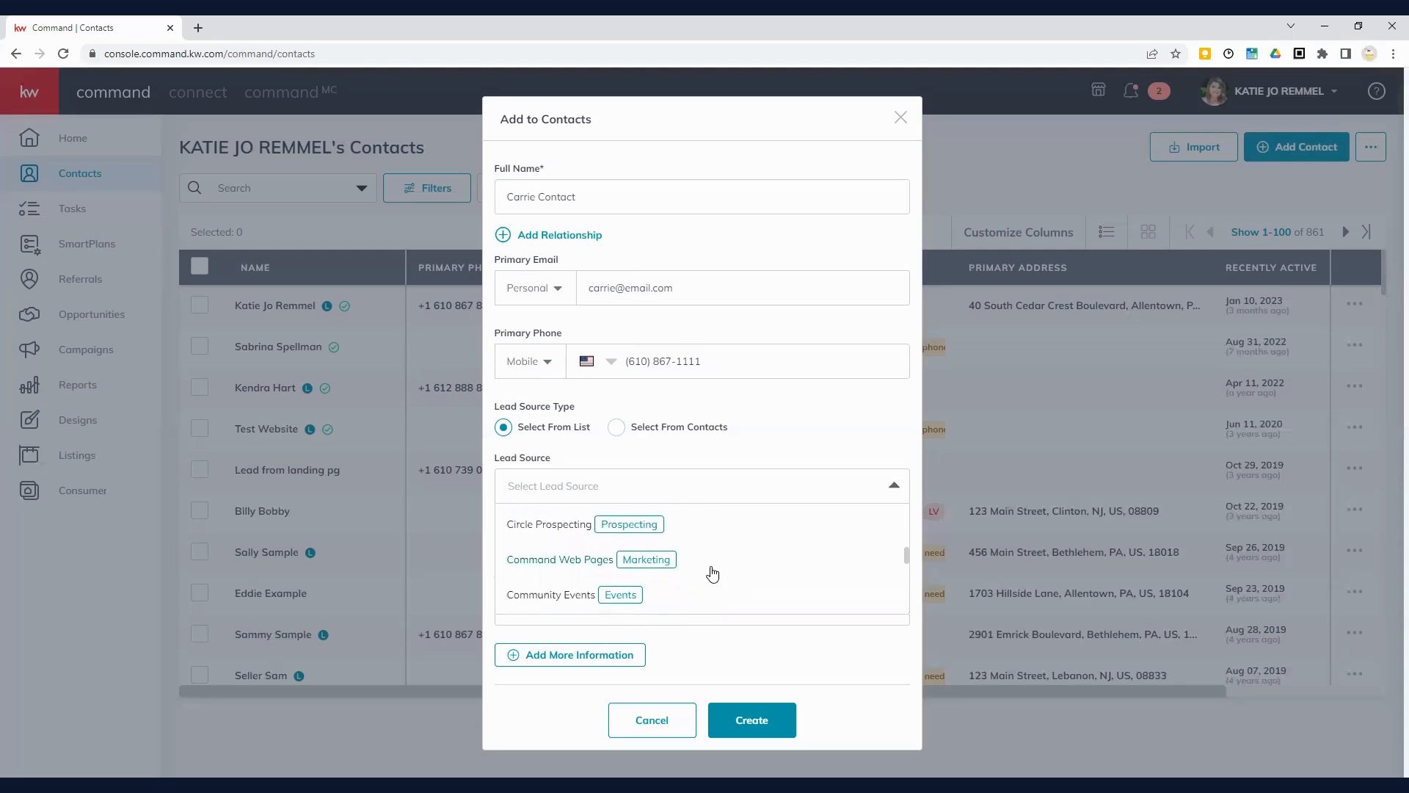
scroll(712, 575, "down", 2)
scroll(712, 575, "down", 3)
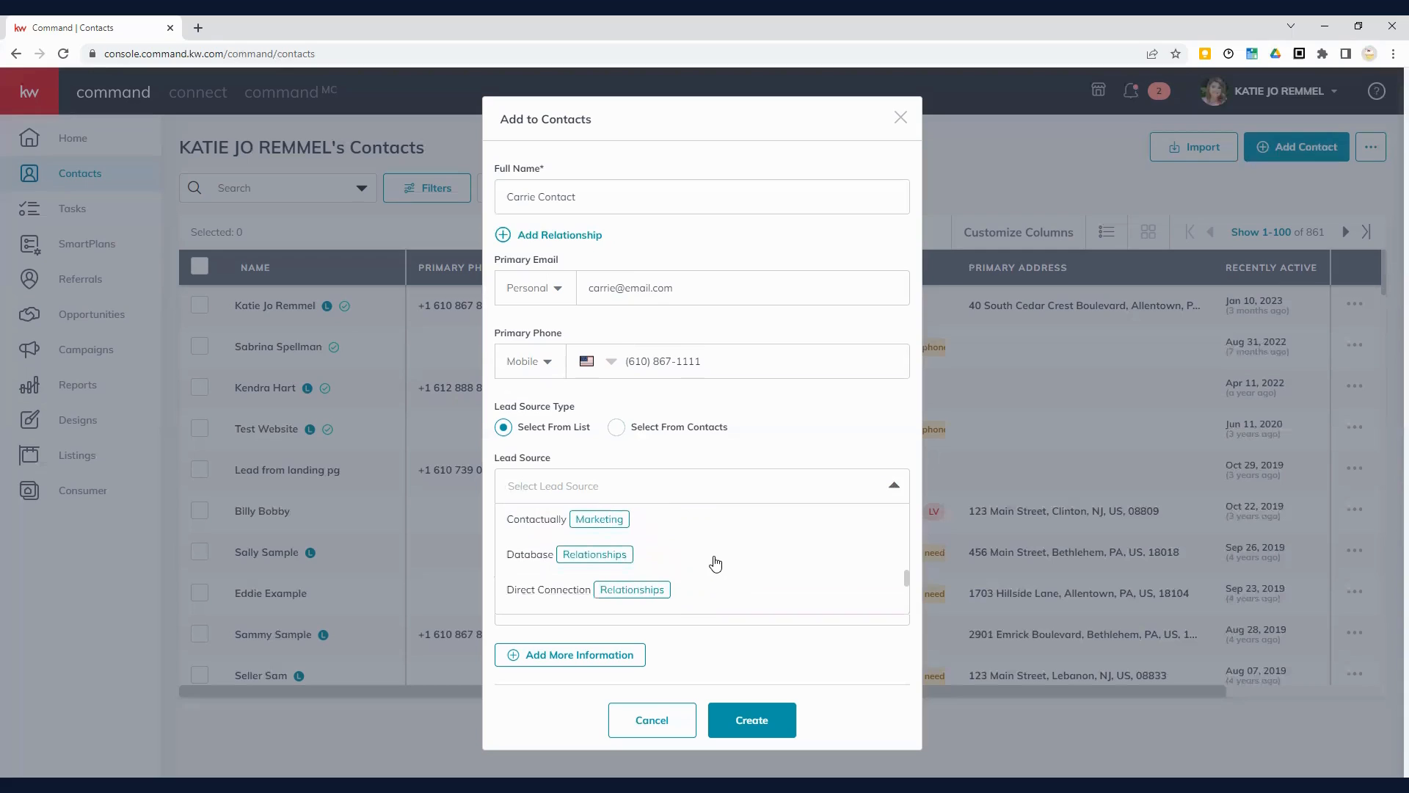
left_click(894, 487)
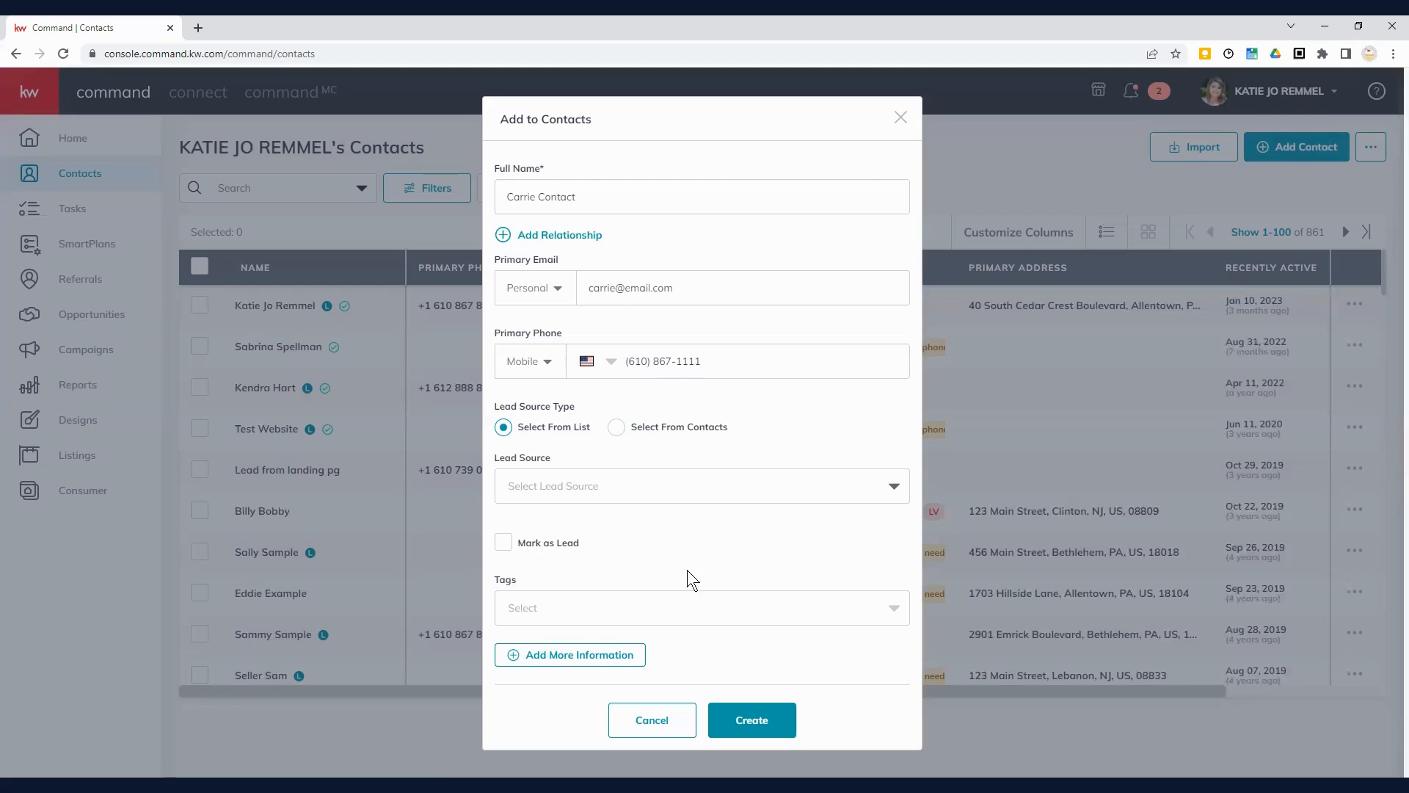
Step: Add the Buyer and Tester tags, then type 'pta mom' as a new tag
left_click(731, 607)
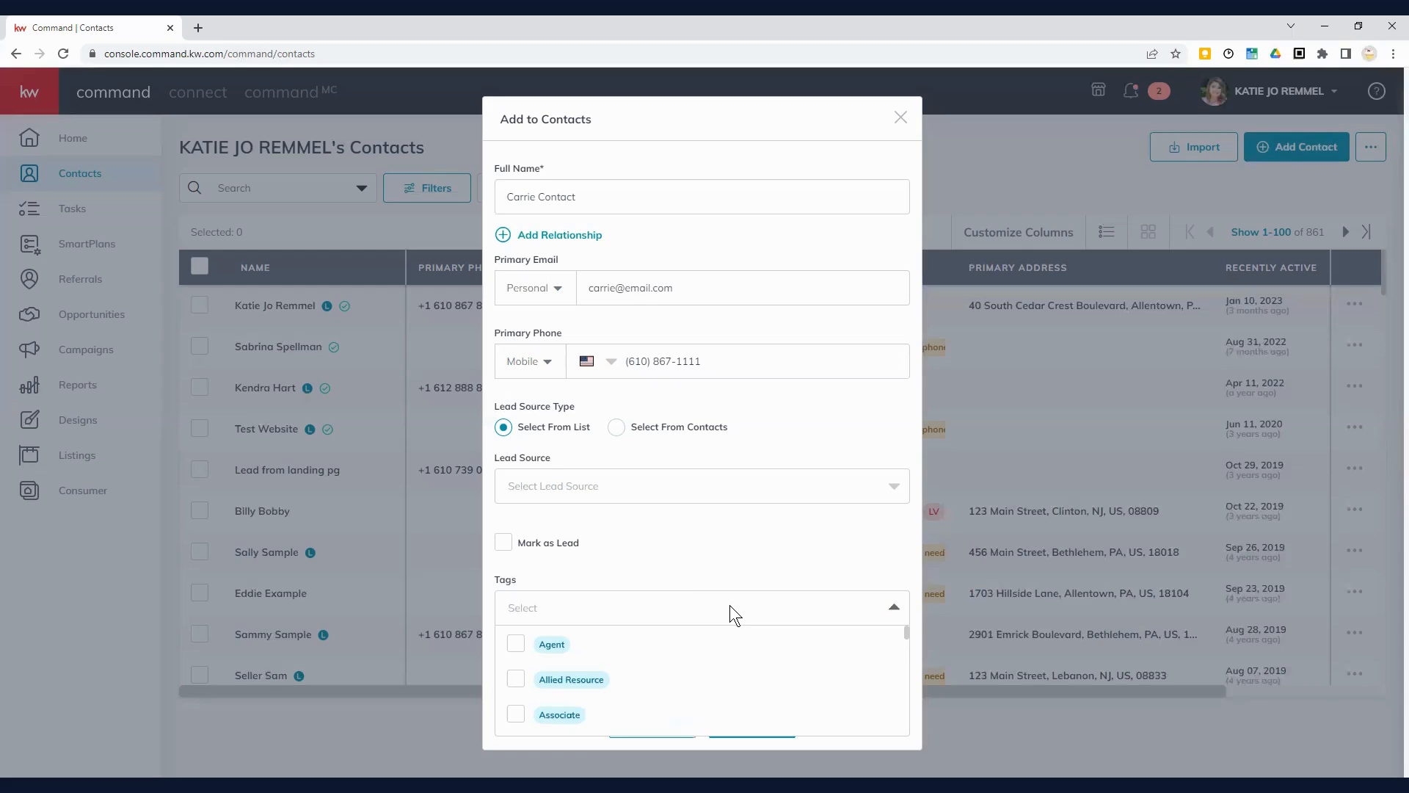
type("buyc")
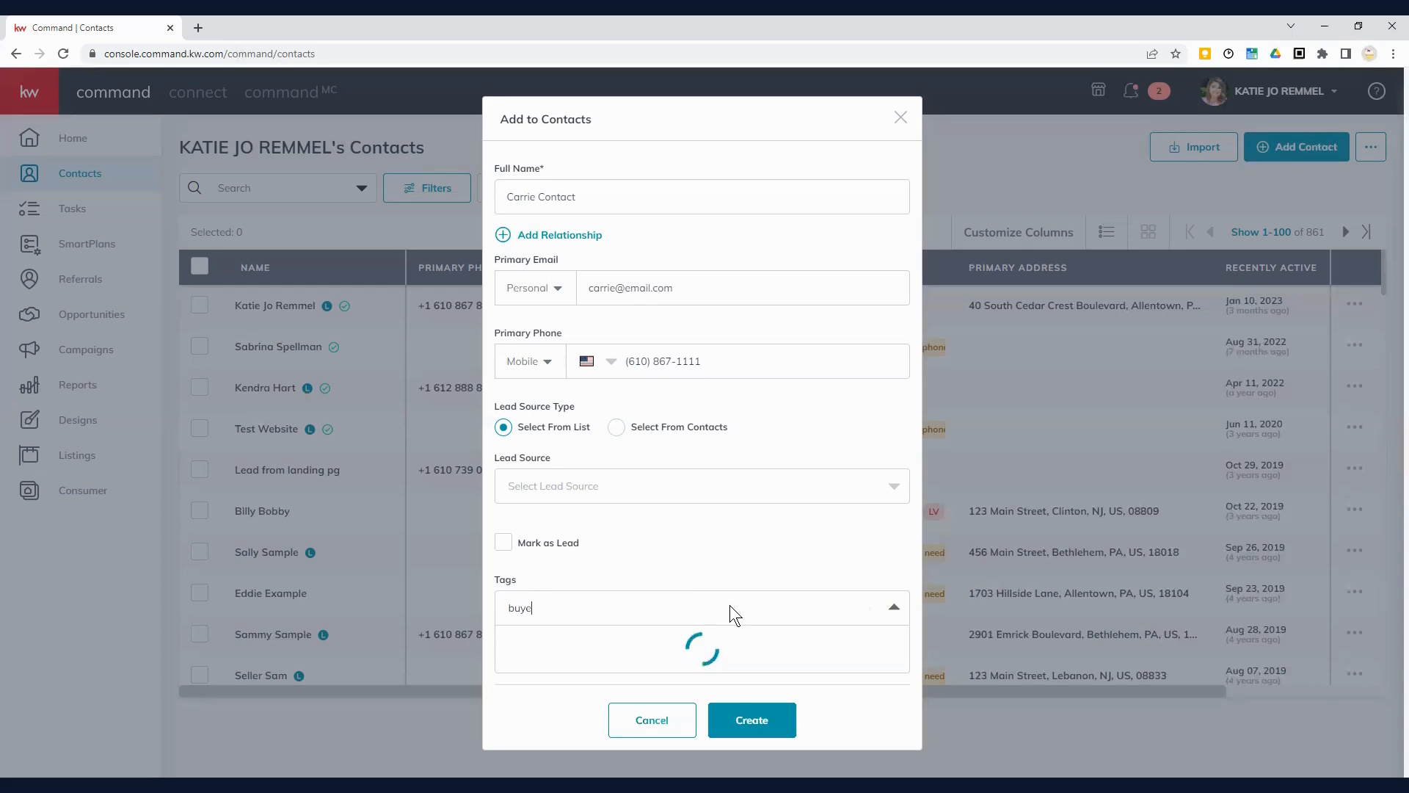
type("r")
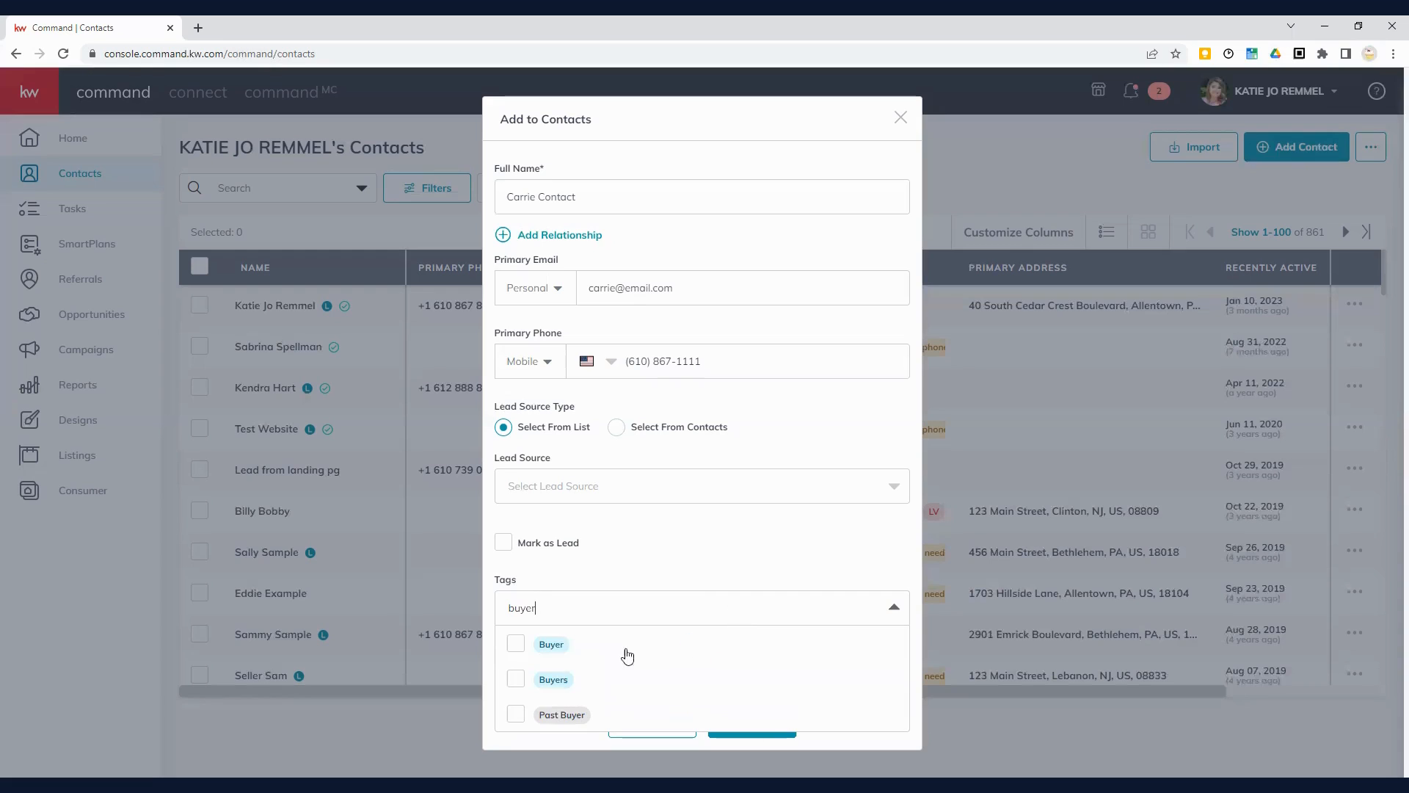
left_click(515, 645)
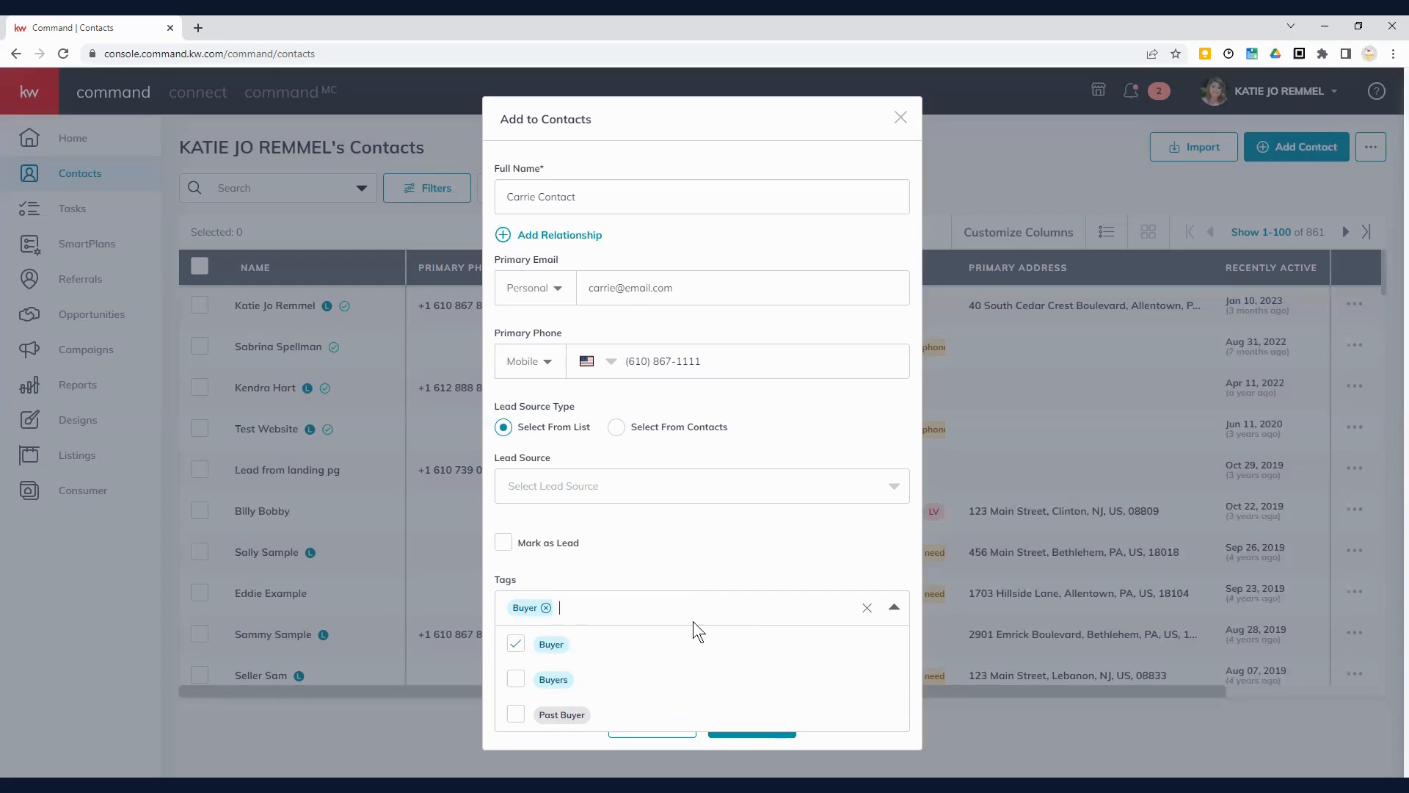
type("test")
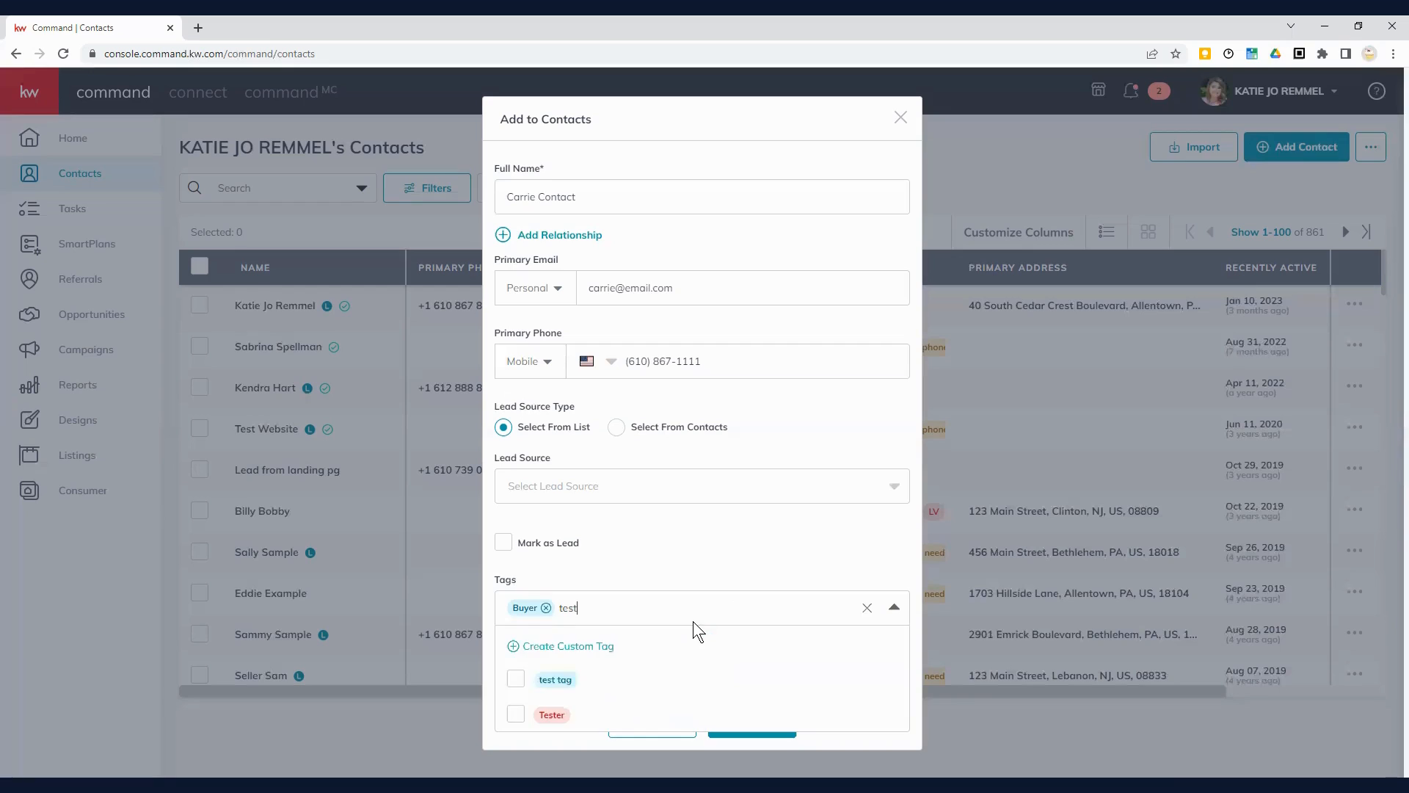
type("er")
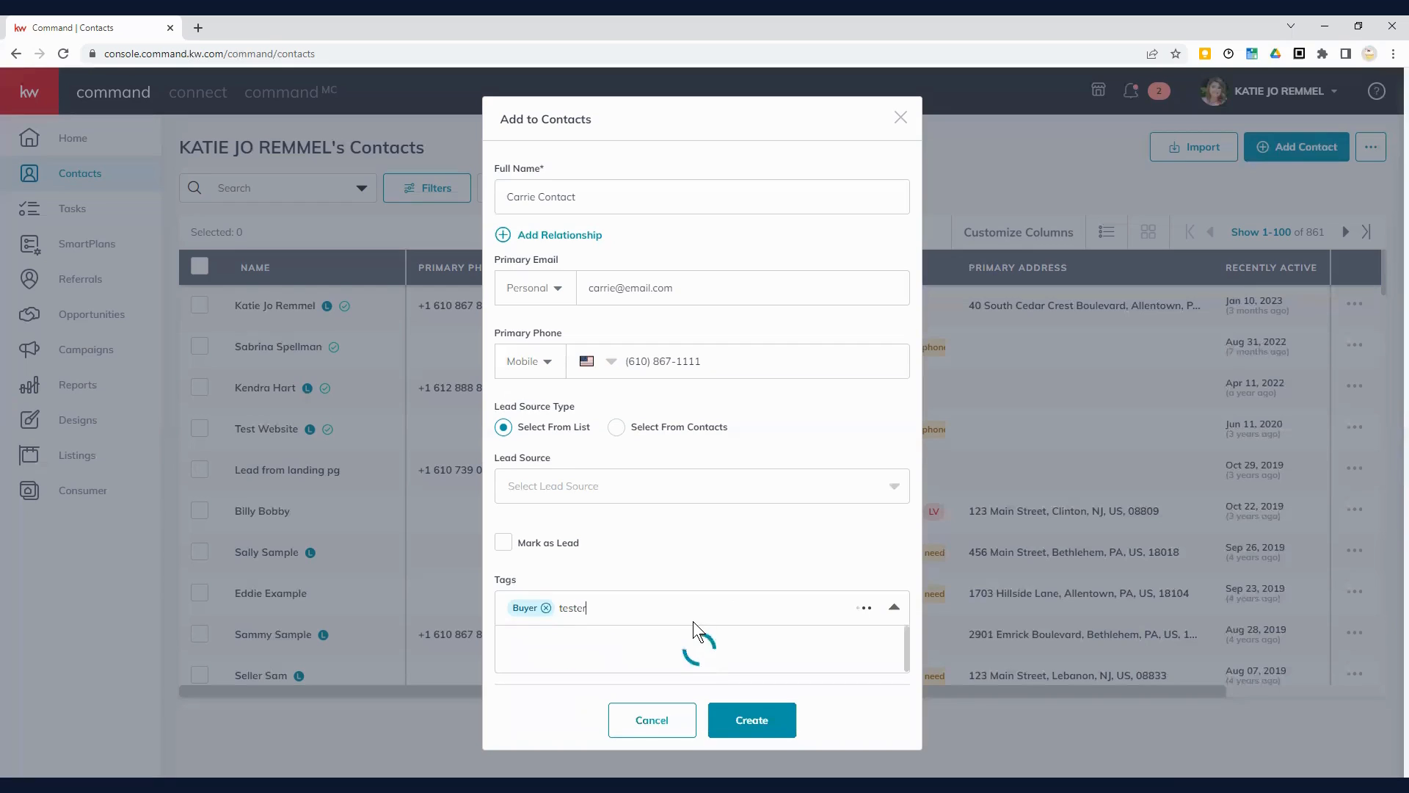
left_click(517, 643)
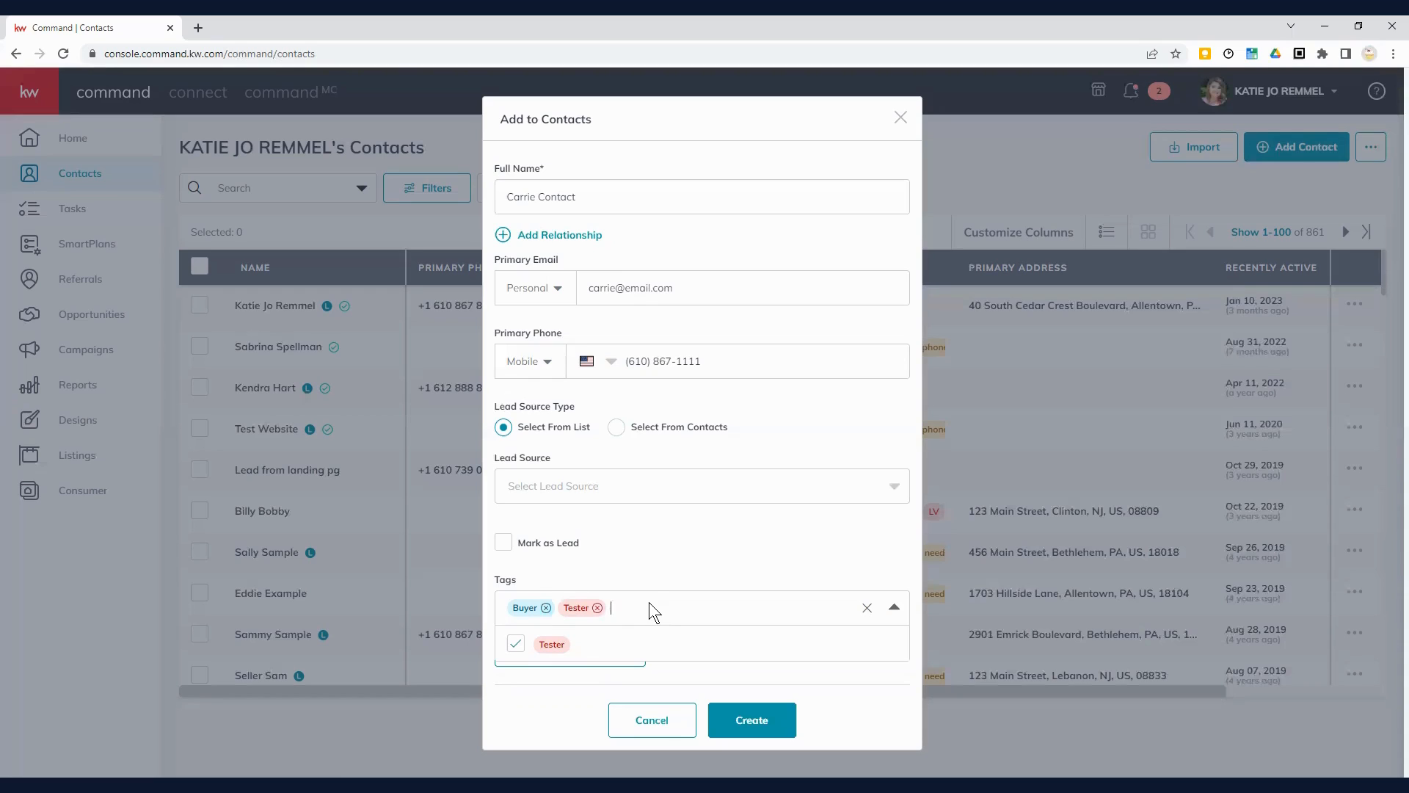
type("pta")
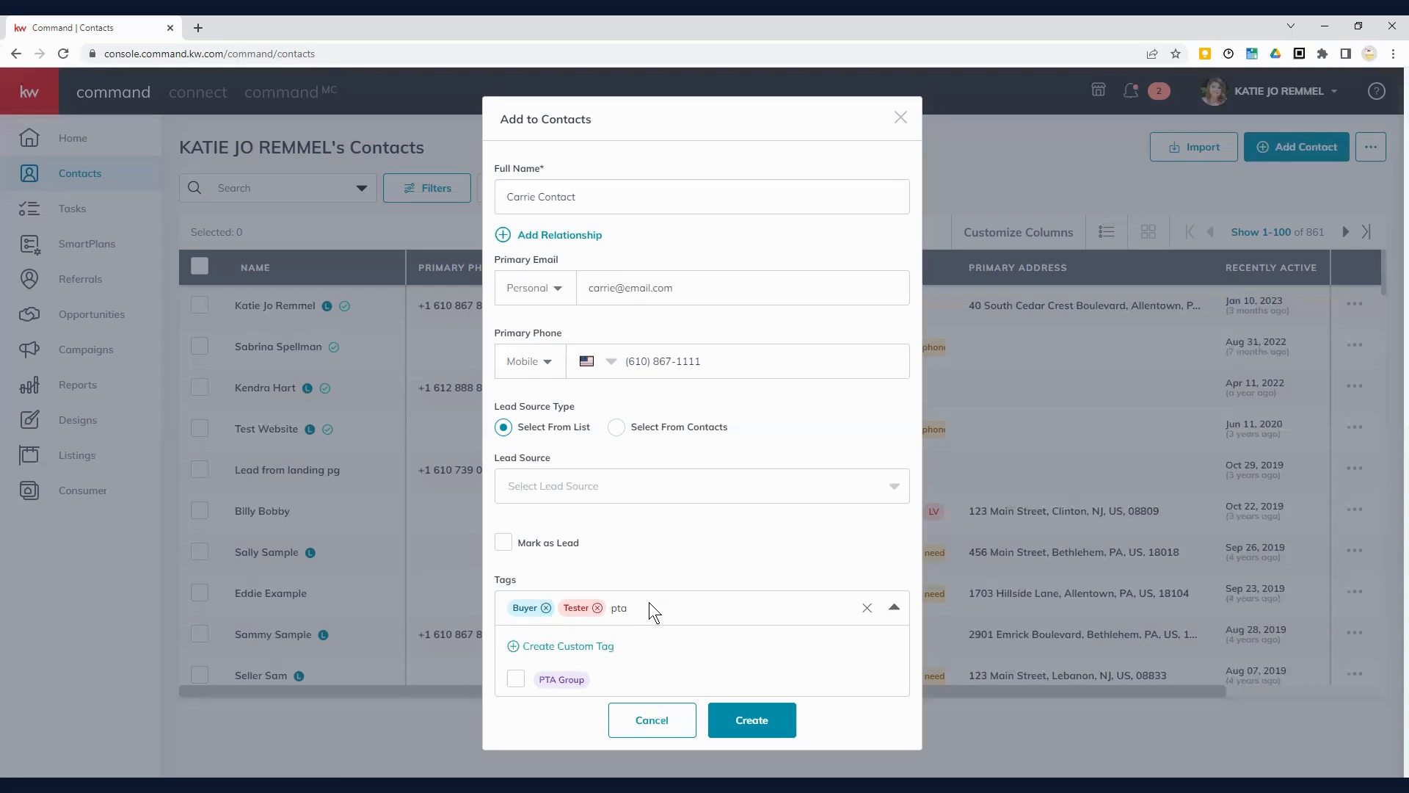
type("mom")
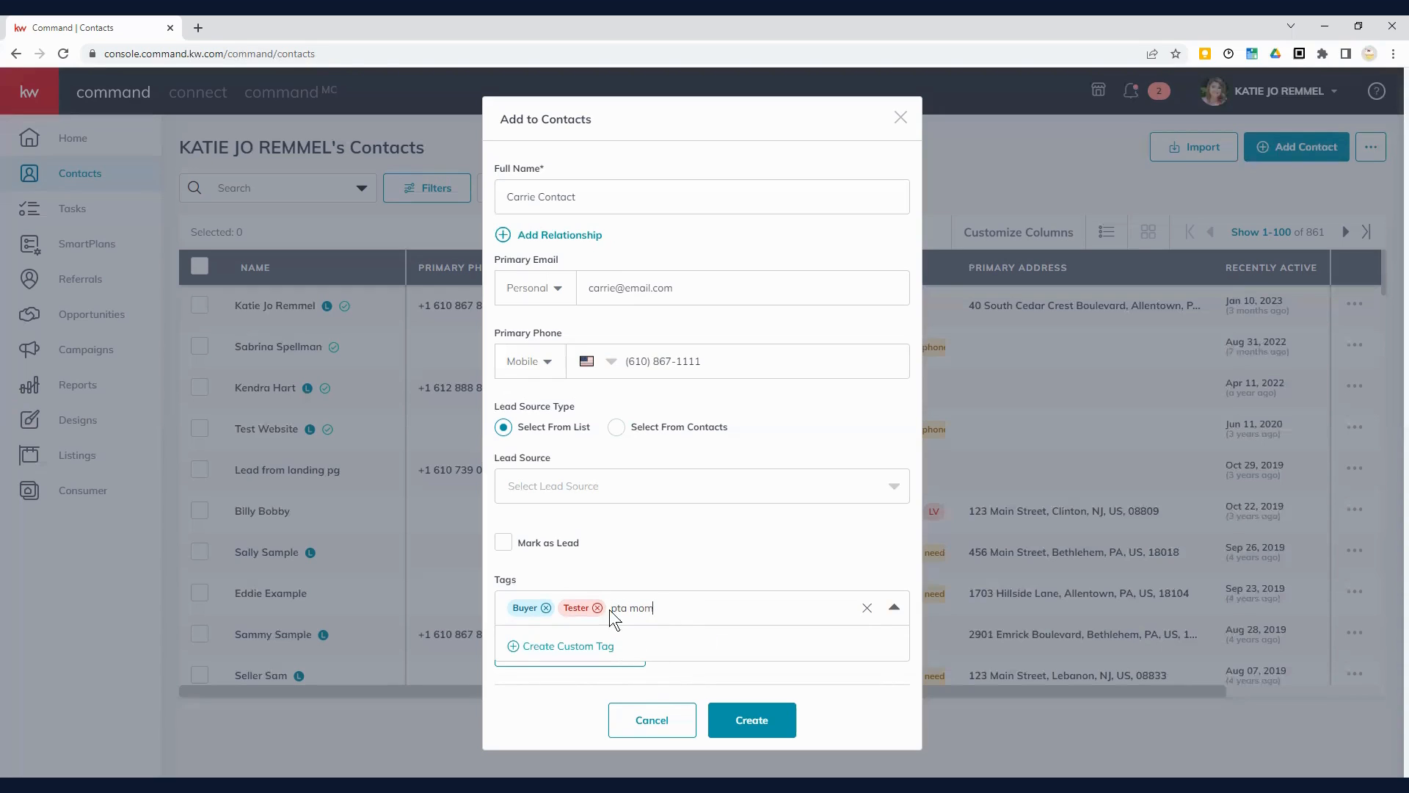
Step: Create an orange 'pta mom' tag, then remove it again from the contact
left_click(543, 652)
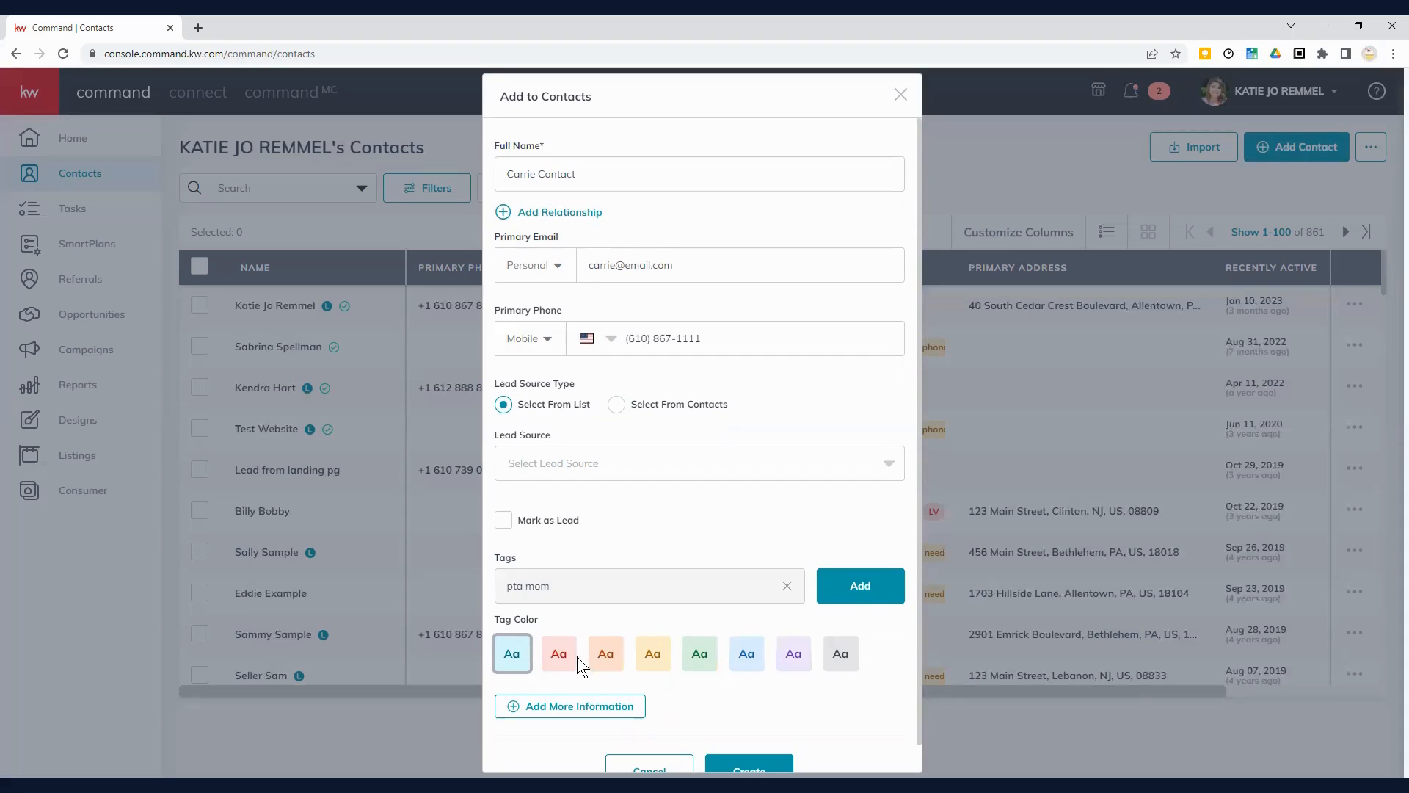
left_click(602, 659)
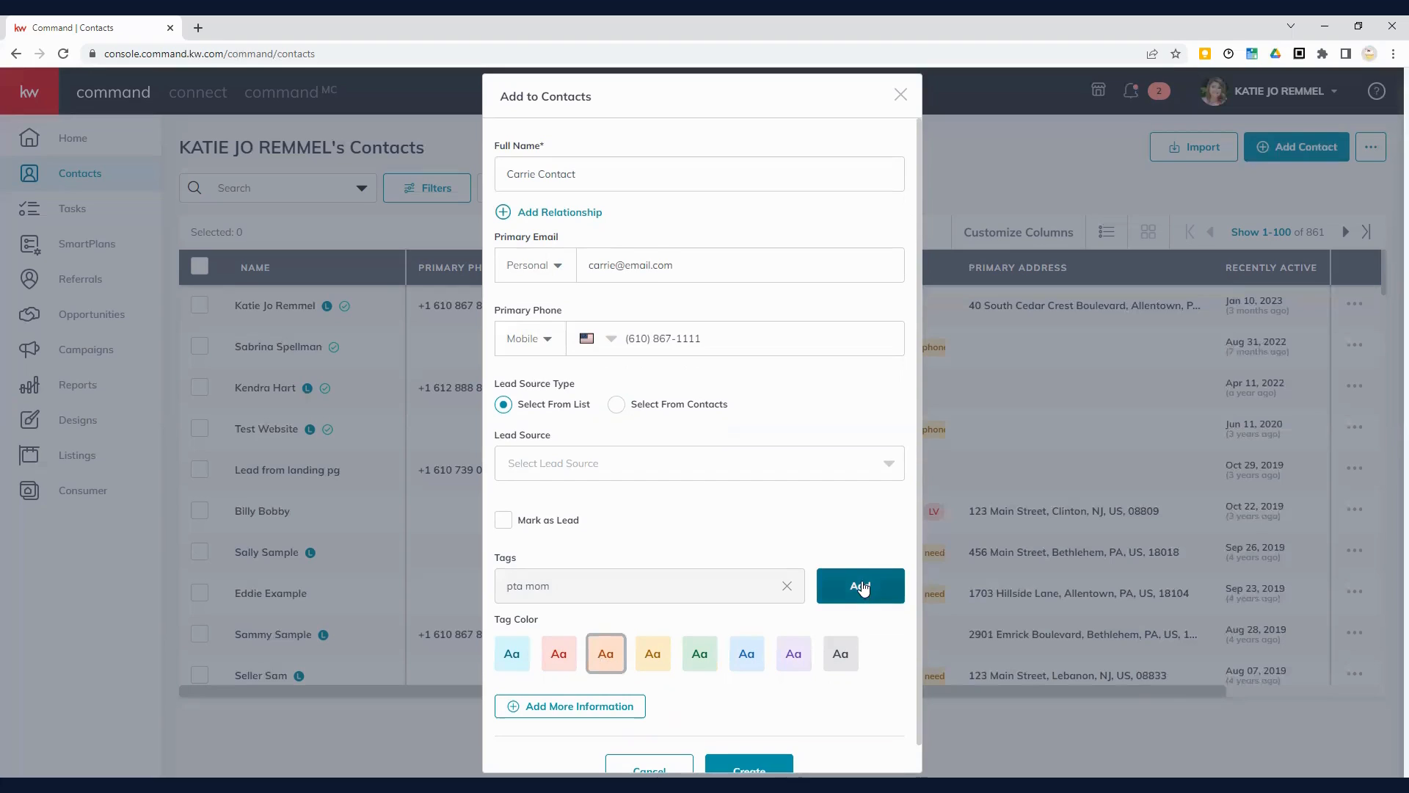
left_click(862, 586)
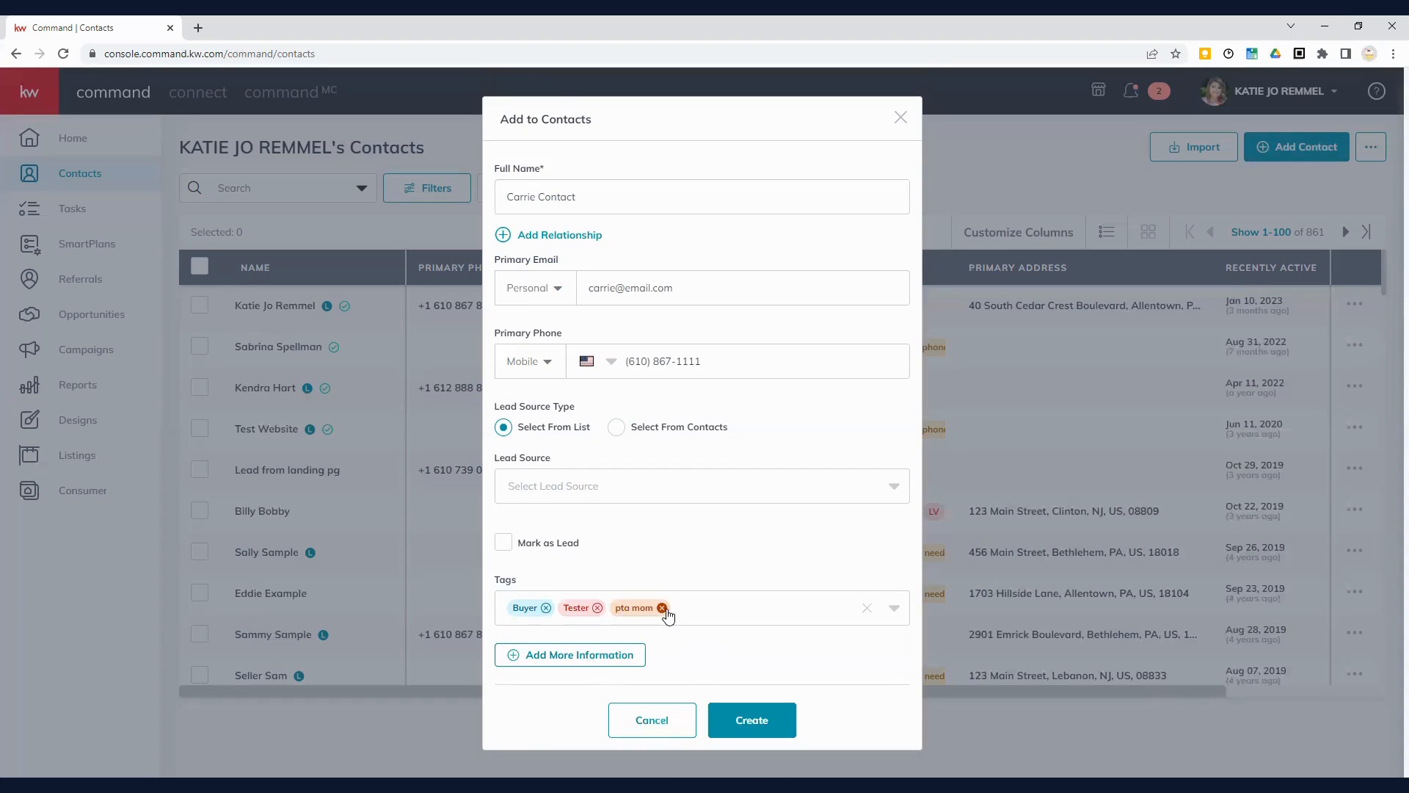
left_click(703, 609)
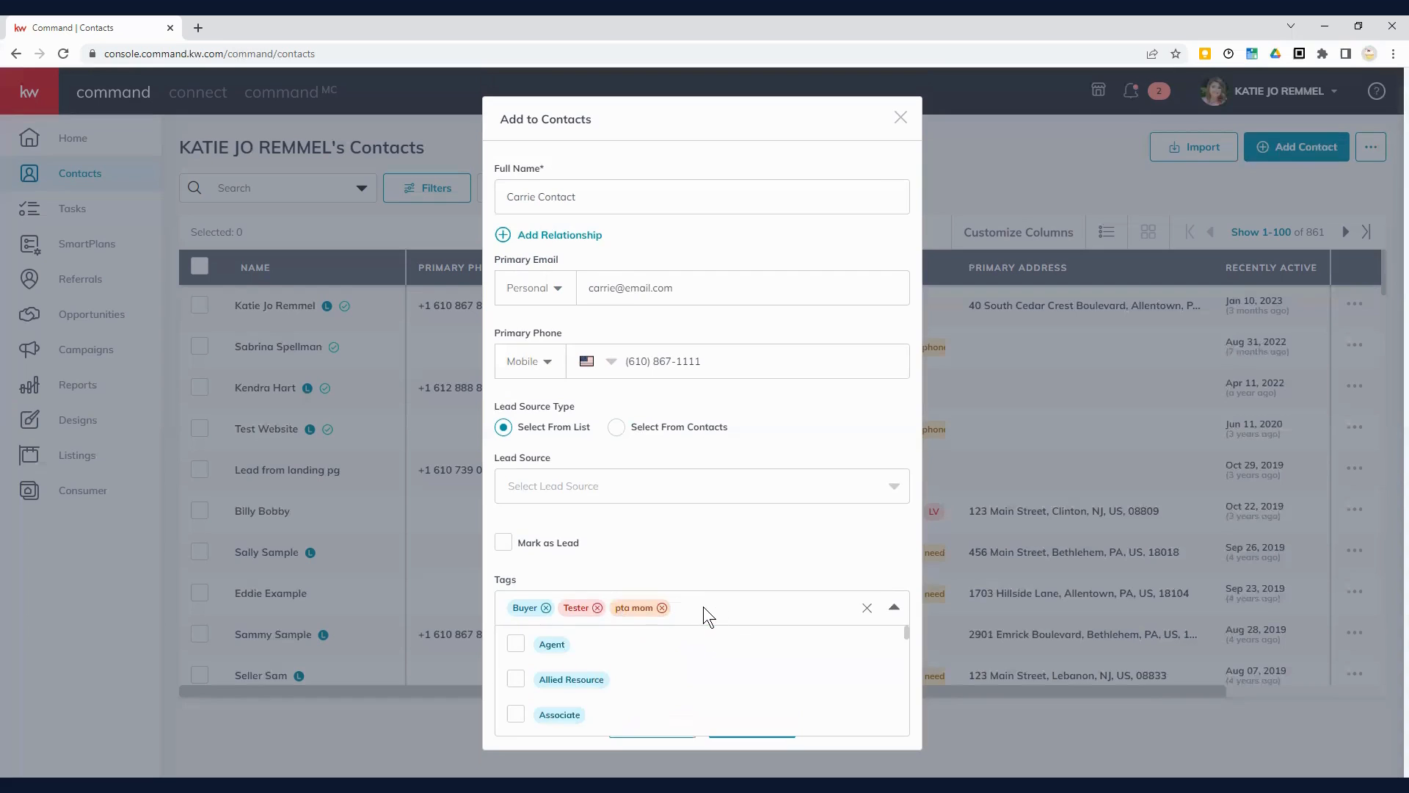
type("p")
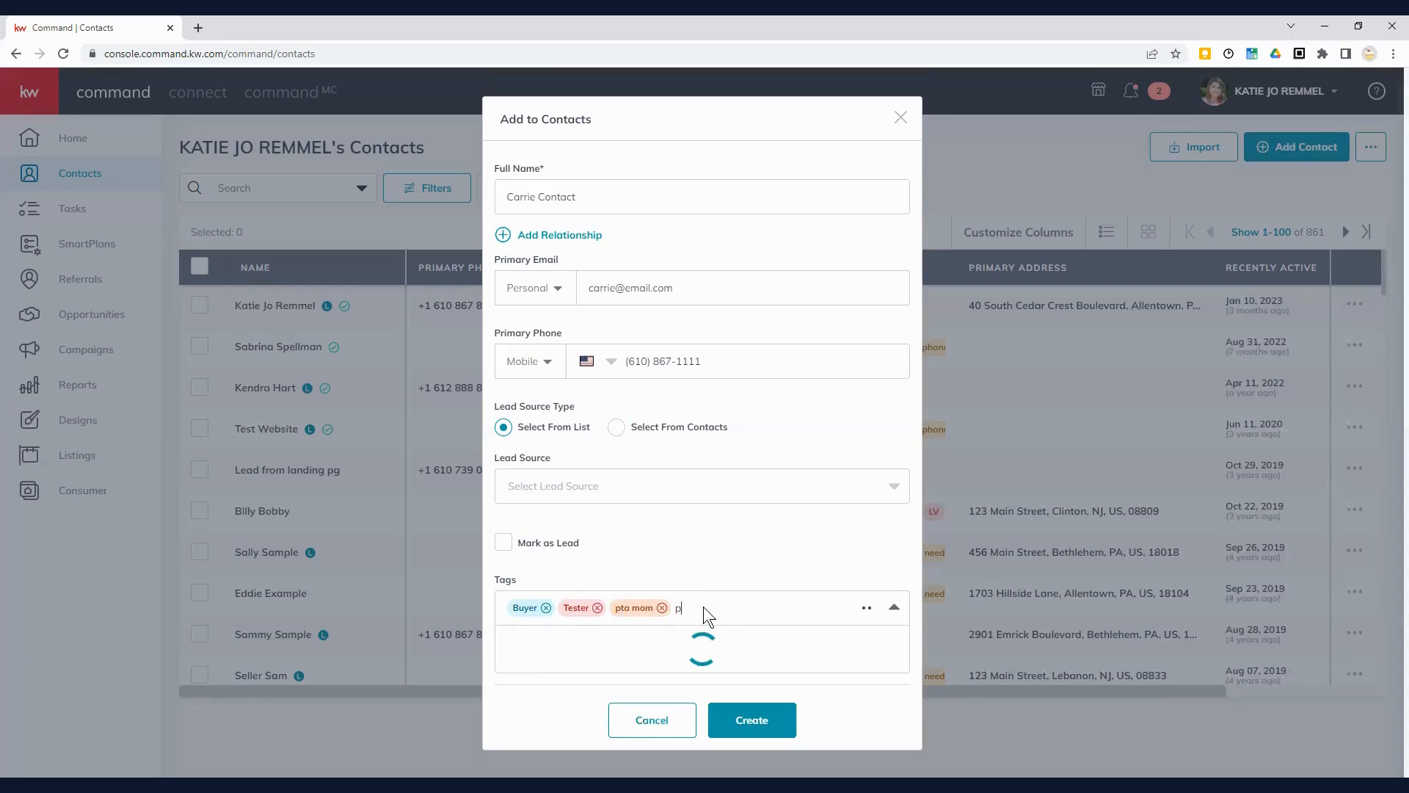
type("ta")
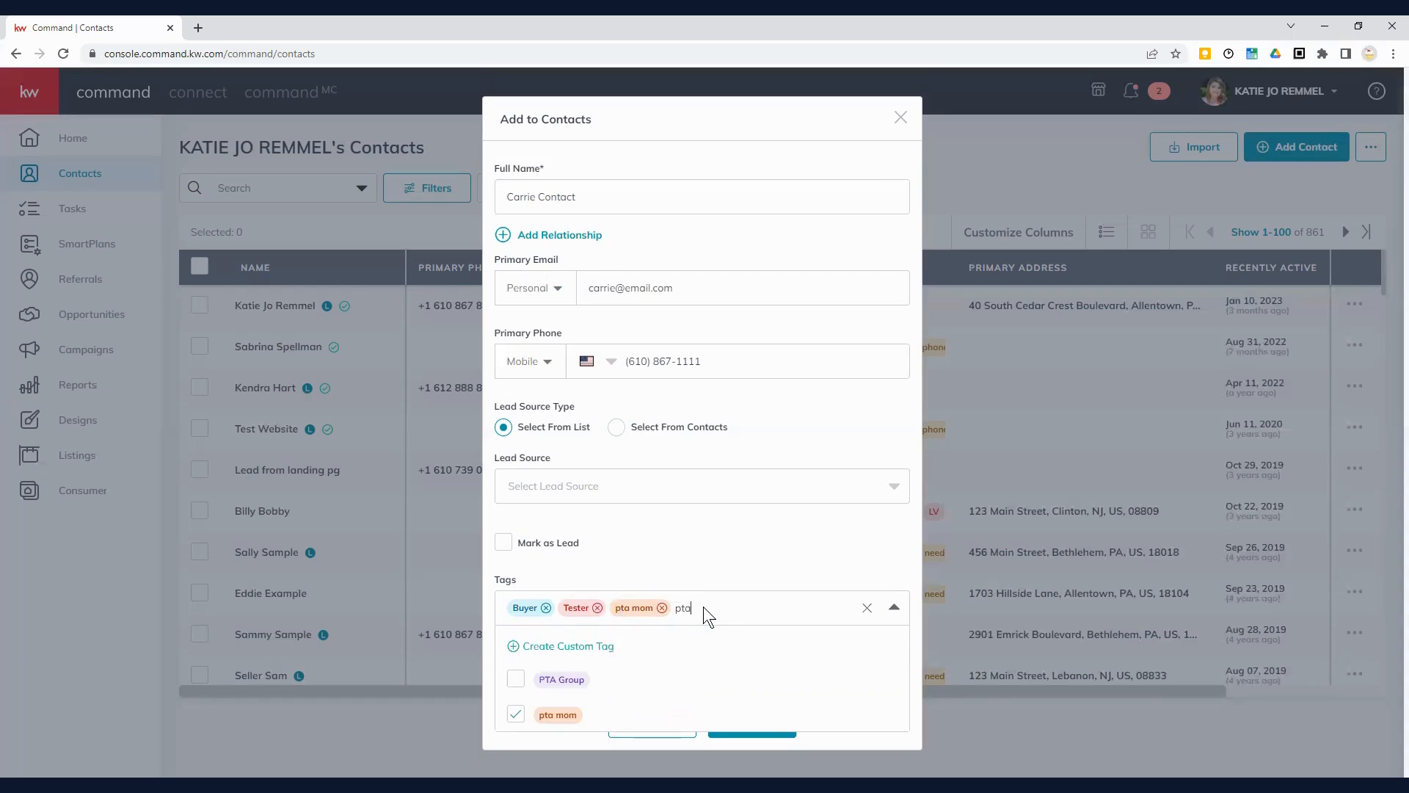
left_click(662, 608)
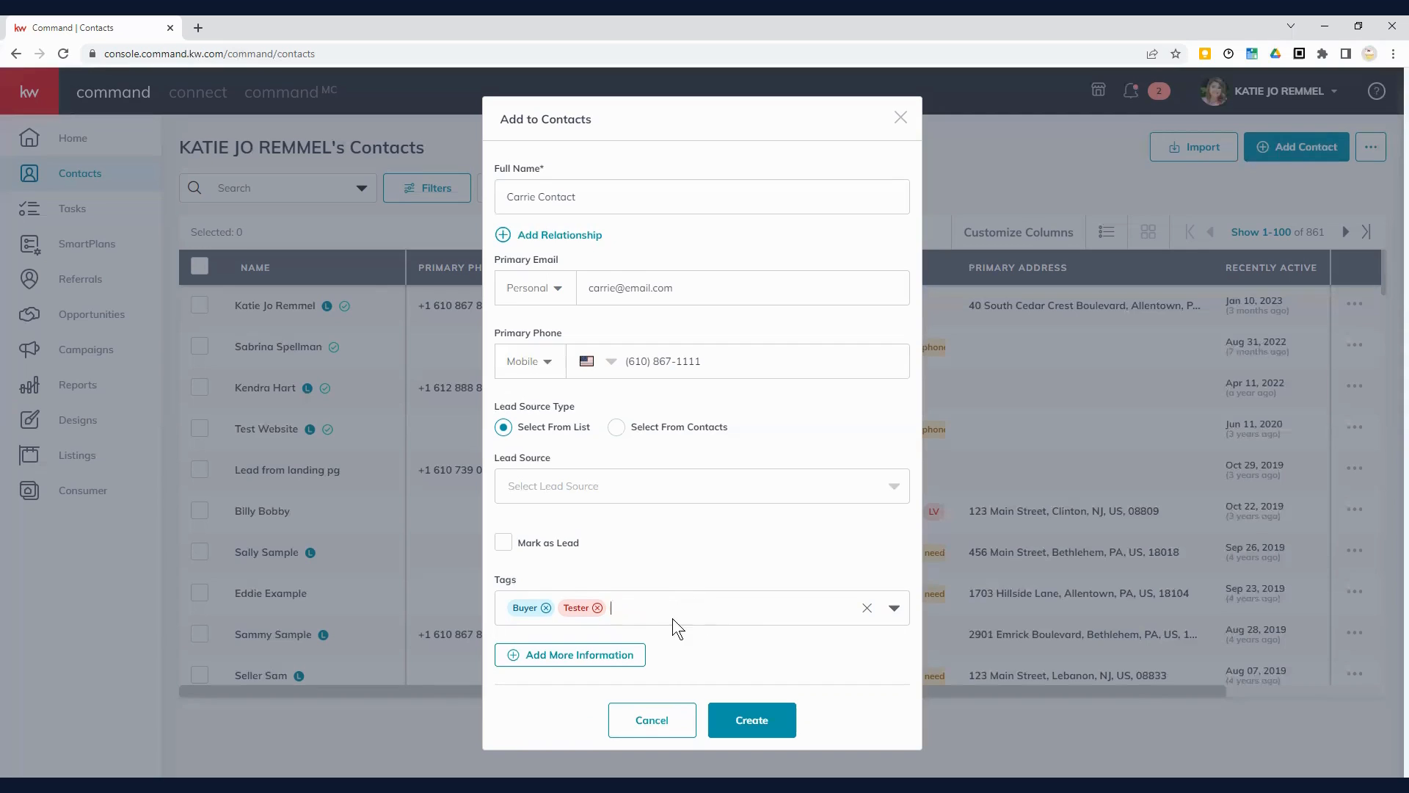
Step: Expand Additional Contact Information and choose Email under Preferred Method of Contact
left_click(575, 658)
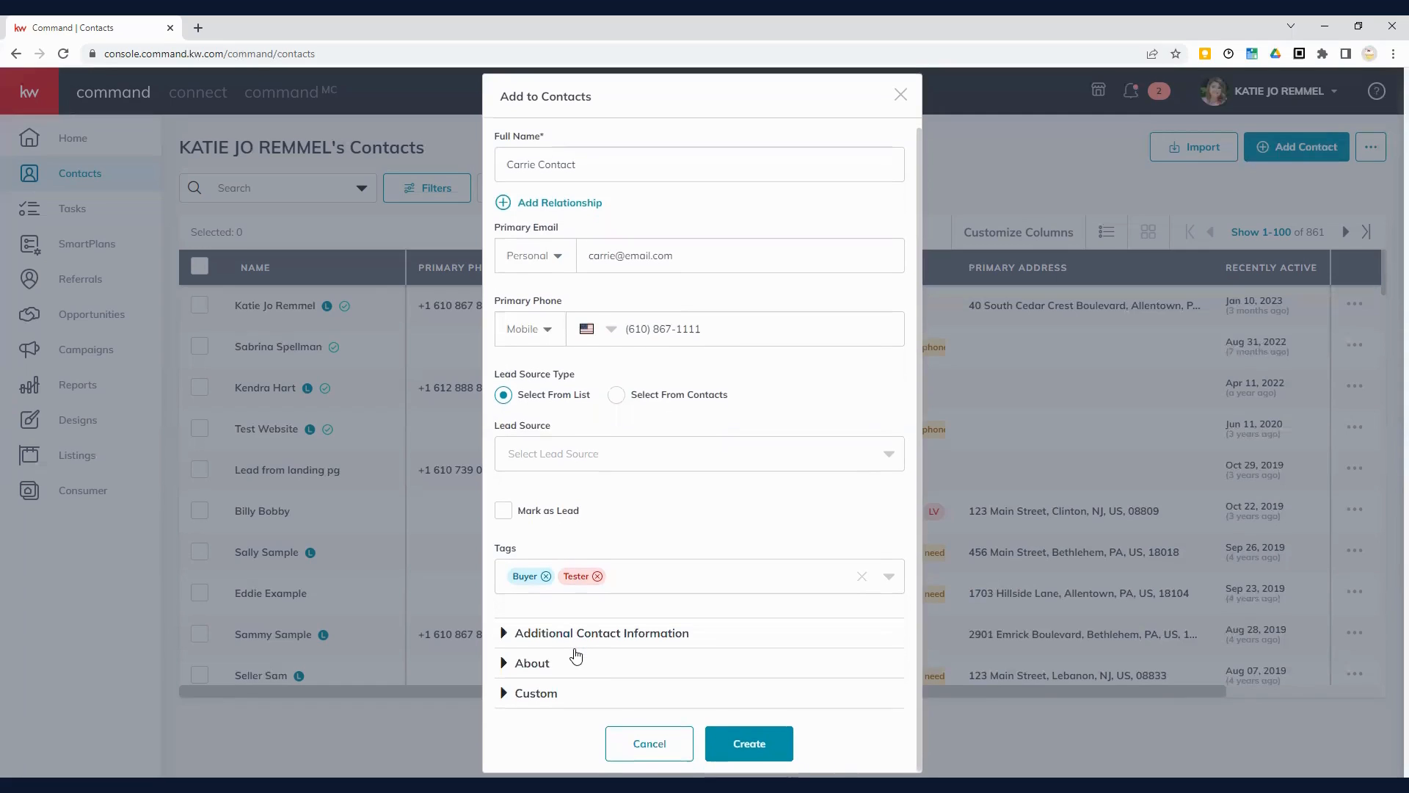
left_click(661, 635)
scroll(661, 631, "down", 4)
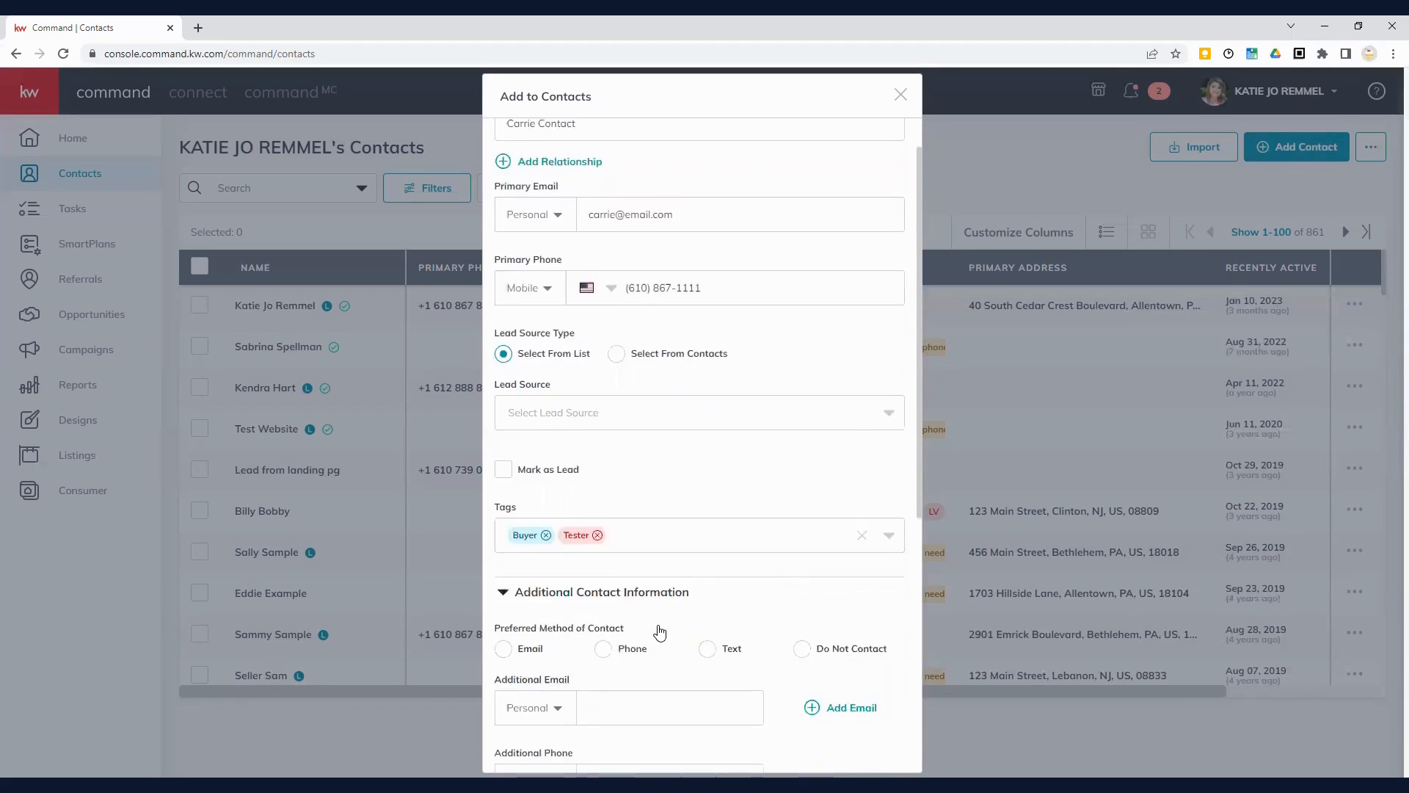
scroll(660, 611, "down", 1)
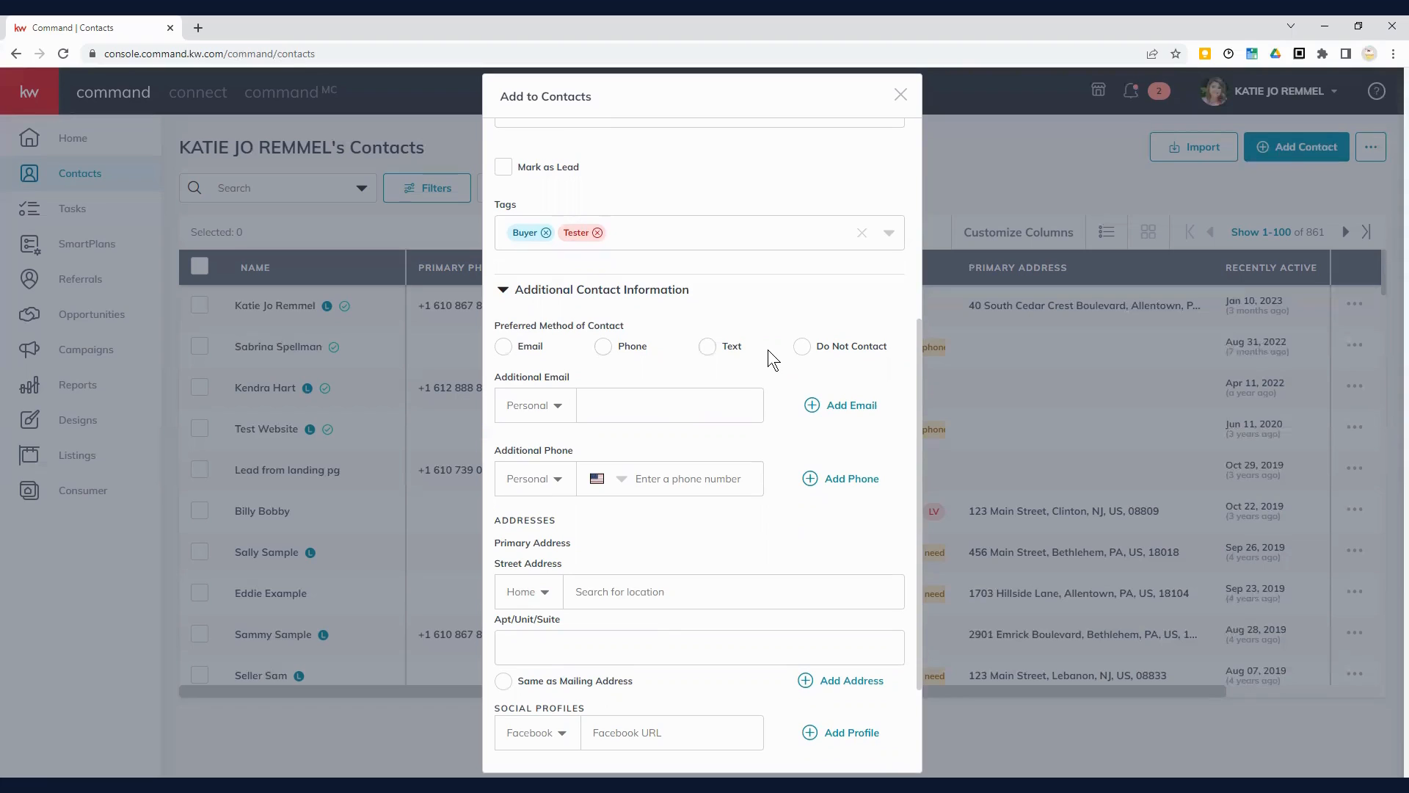
left_click(503, 347)
Step: Enter the contact's street address from the first suggestion, keeping the address type Home
scroll(719, 461, "down", 2)
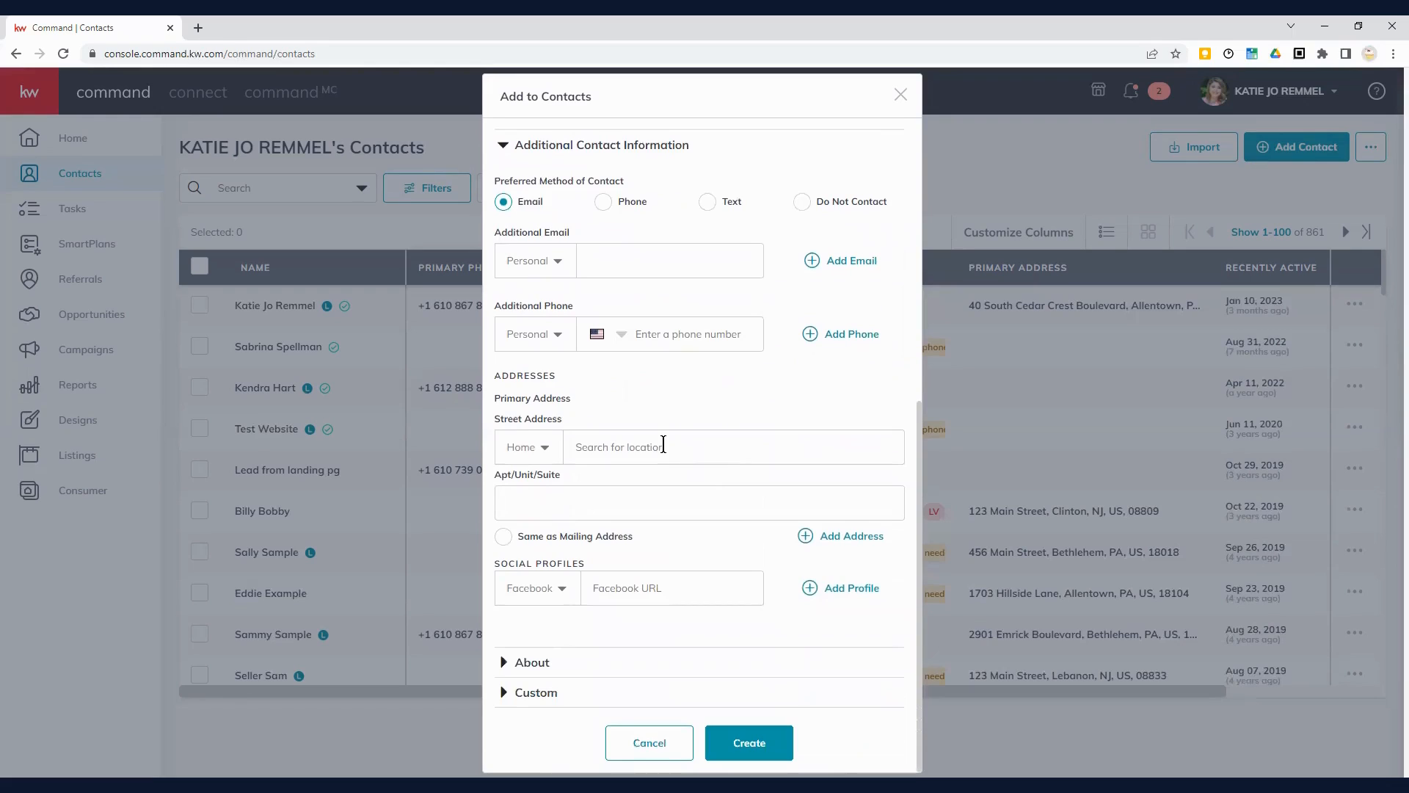
left_click(663, 444)
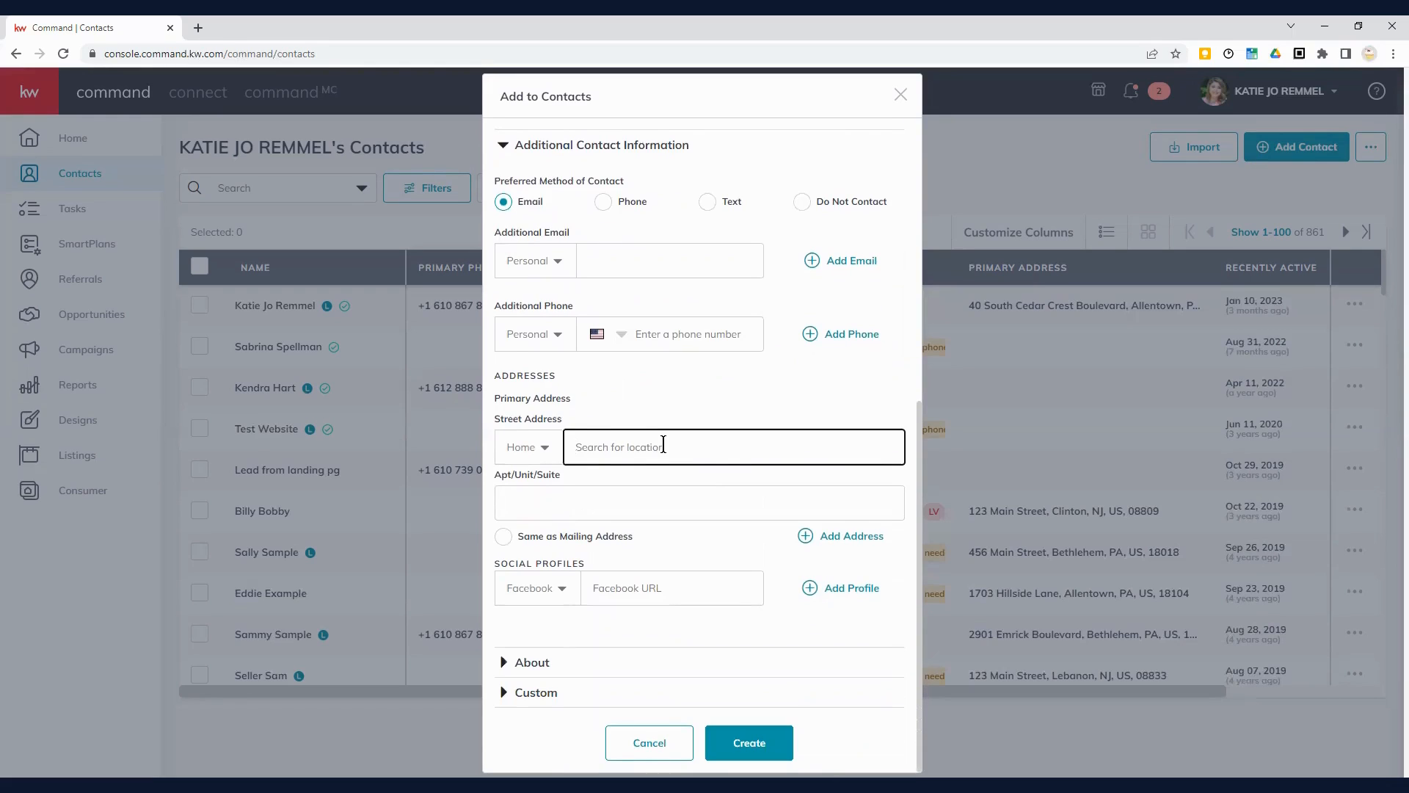
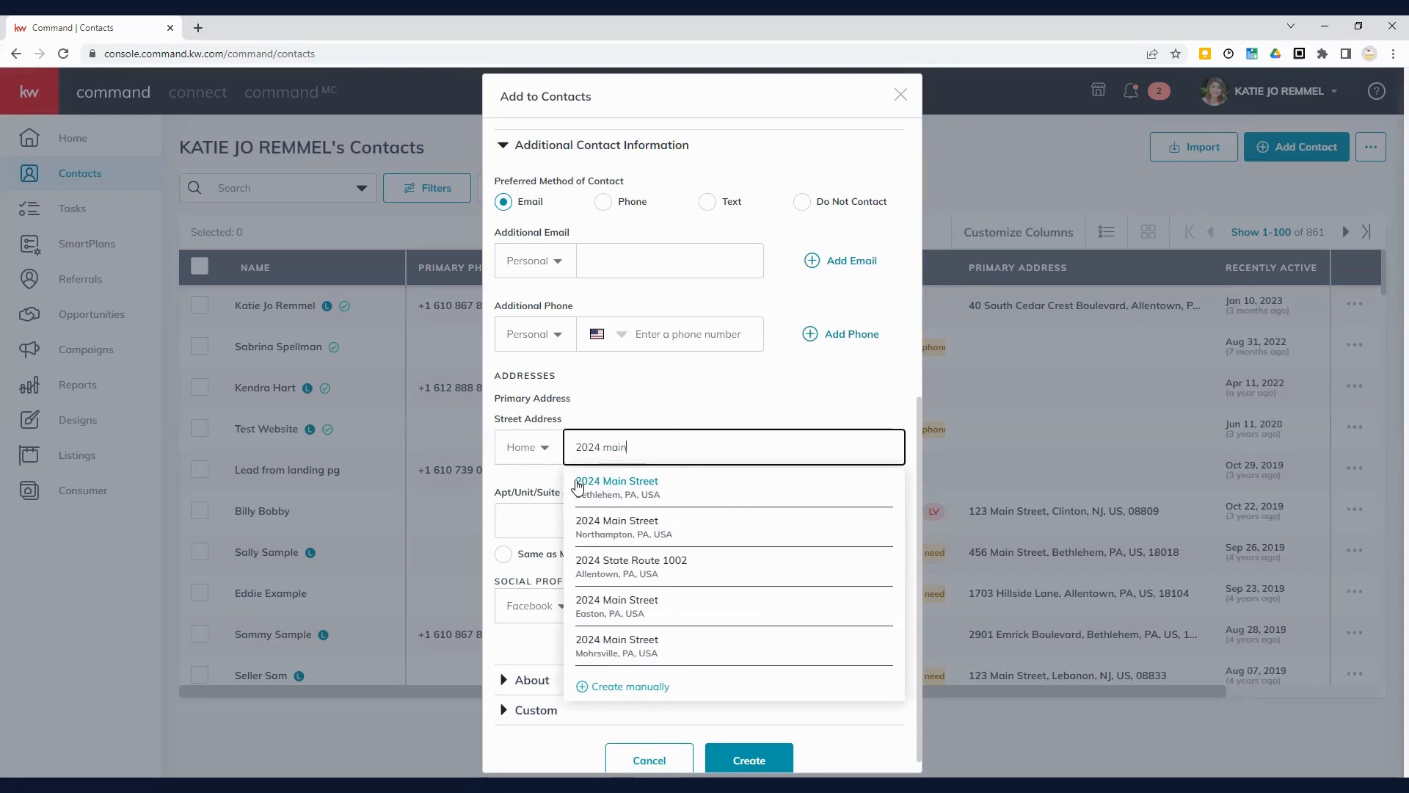
left_click(609, 487)
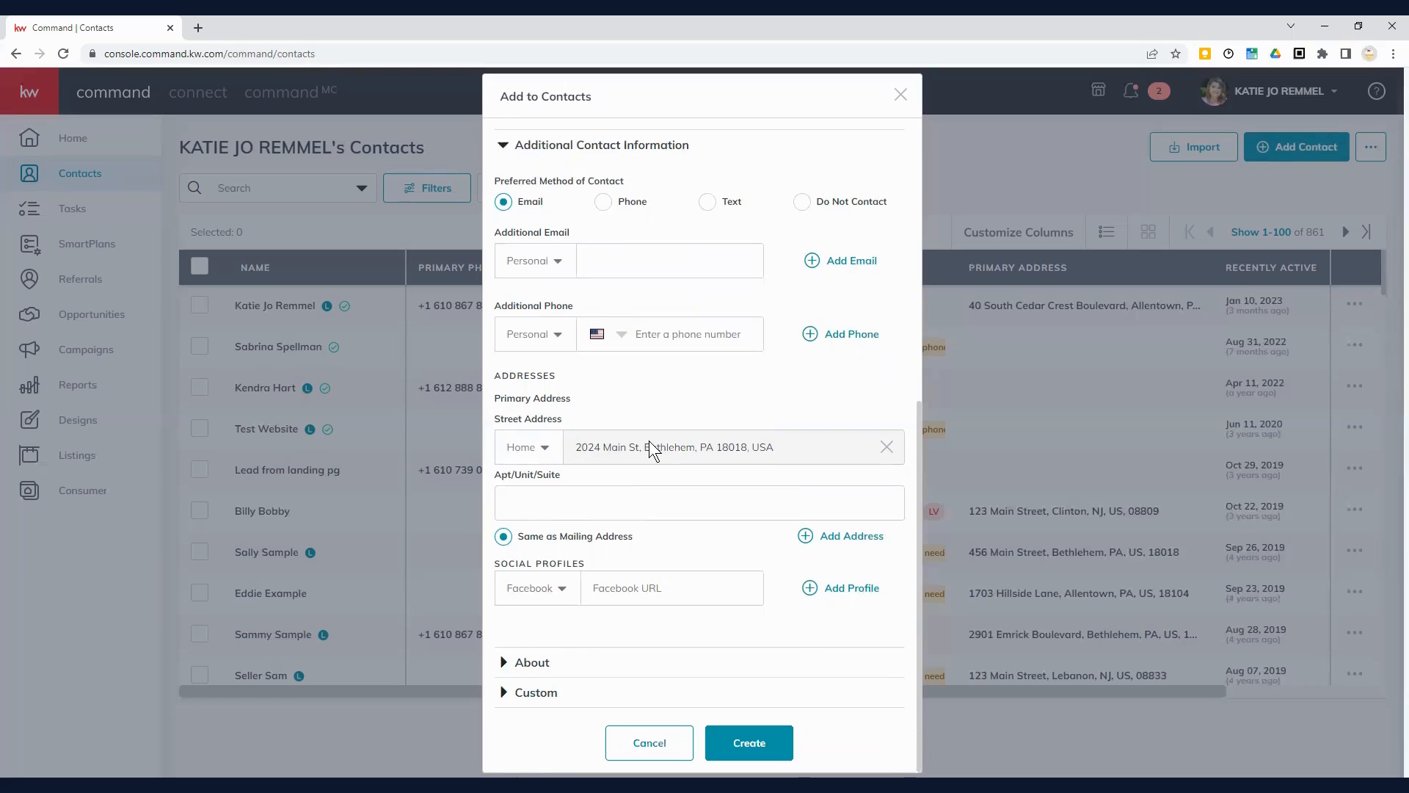
left_click(547, 449)
scroll(547, 515, "down", 2)
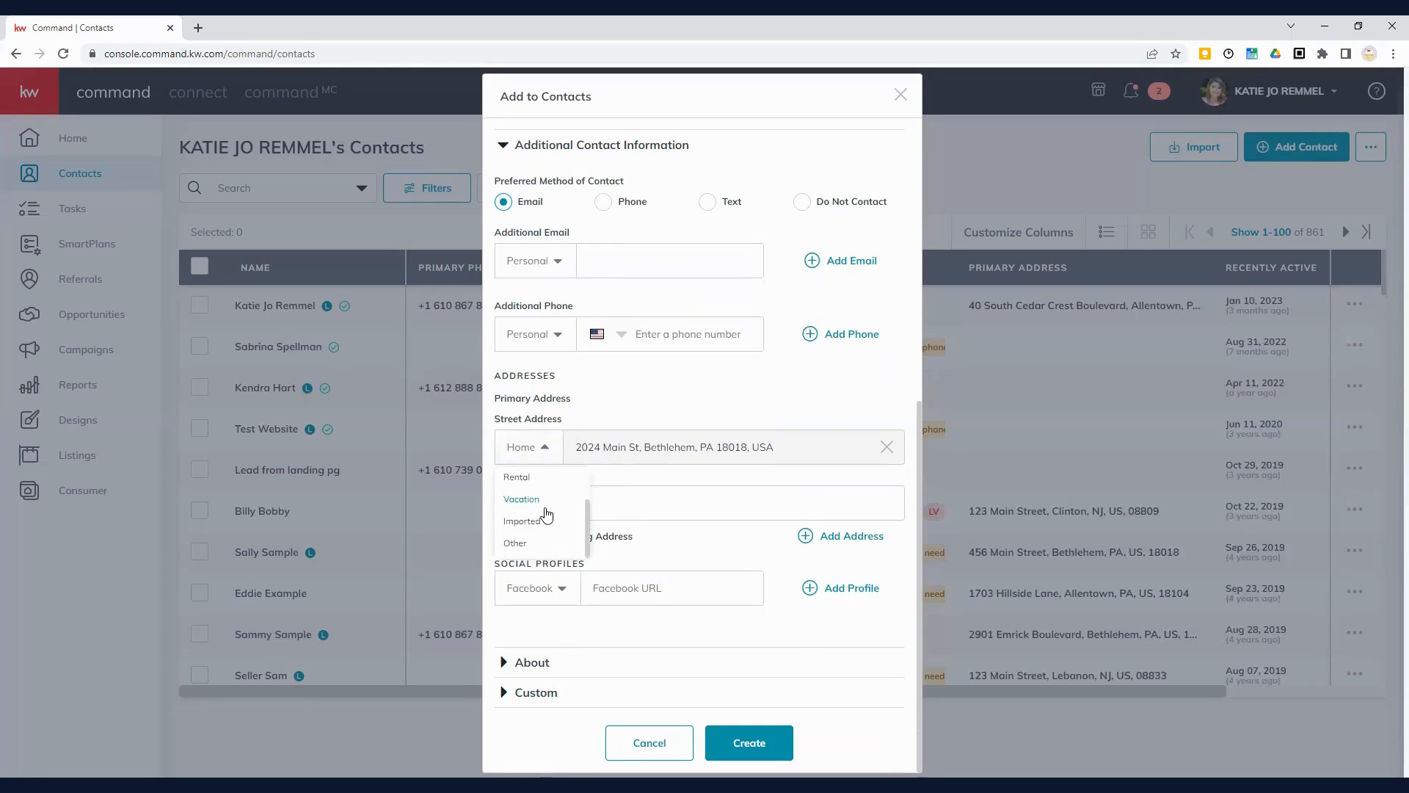
scroll(547, 514, "up", 2)
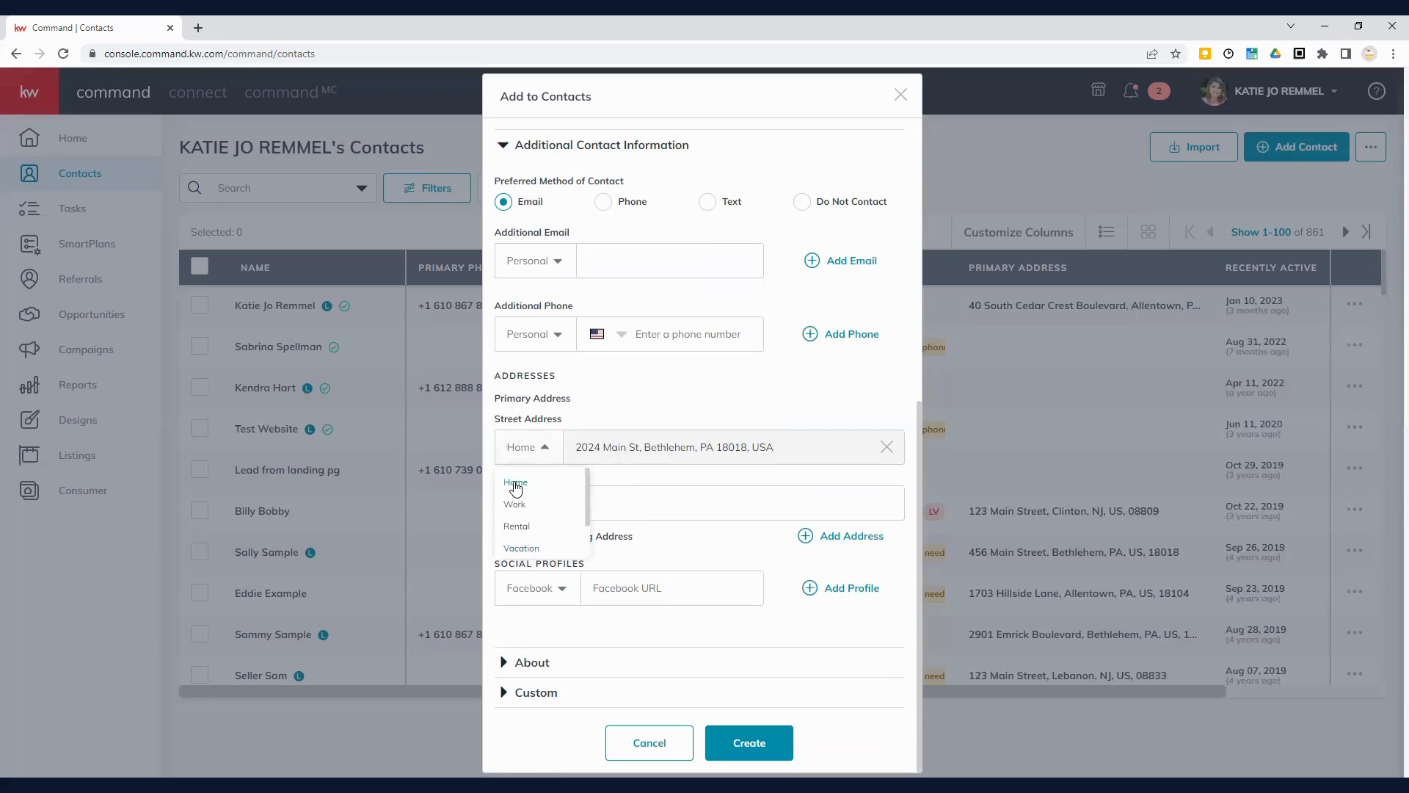
left_click(516, 486)
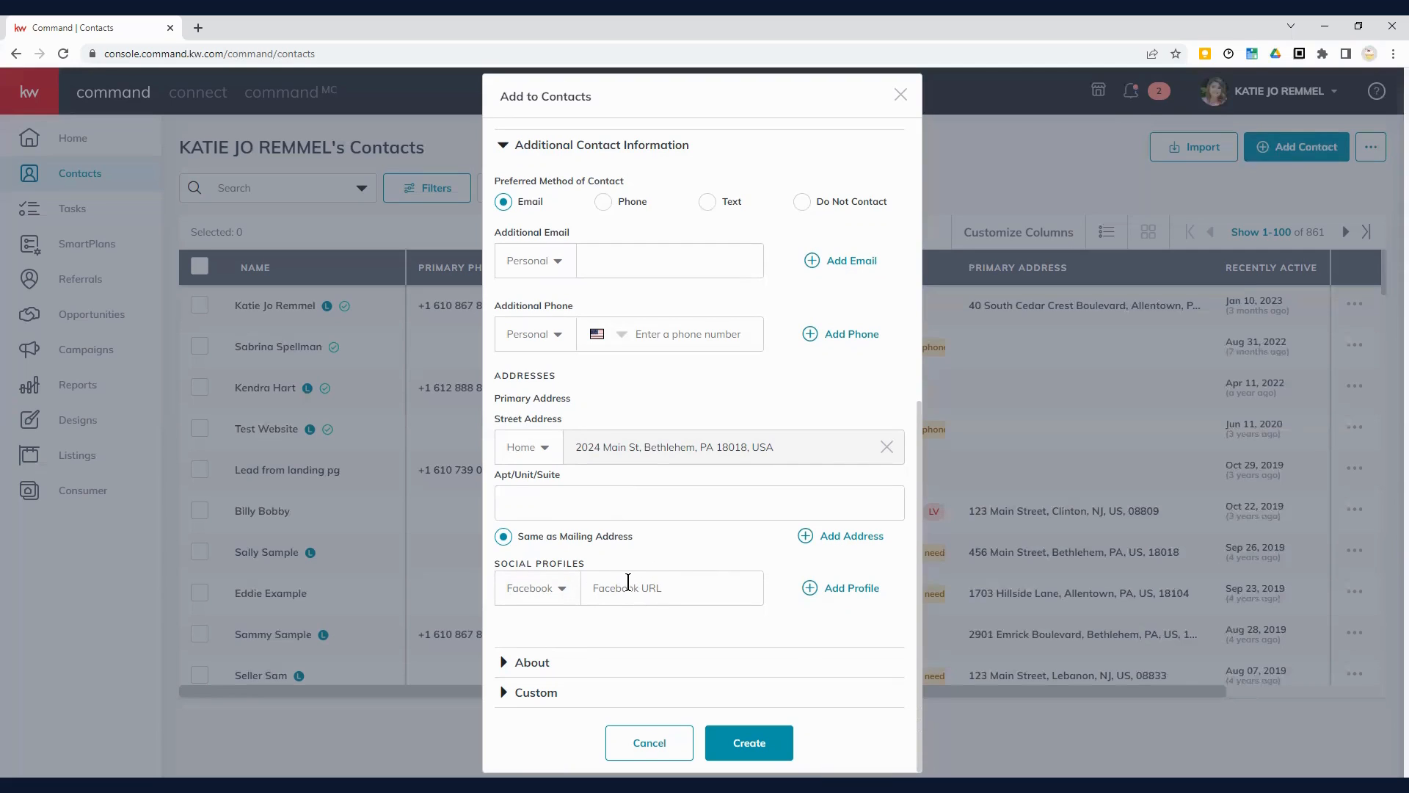
left_click(564, 592)
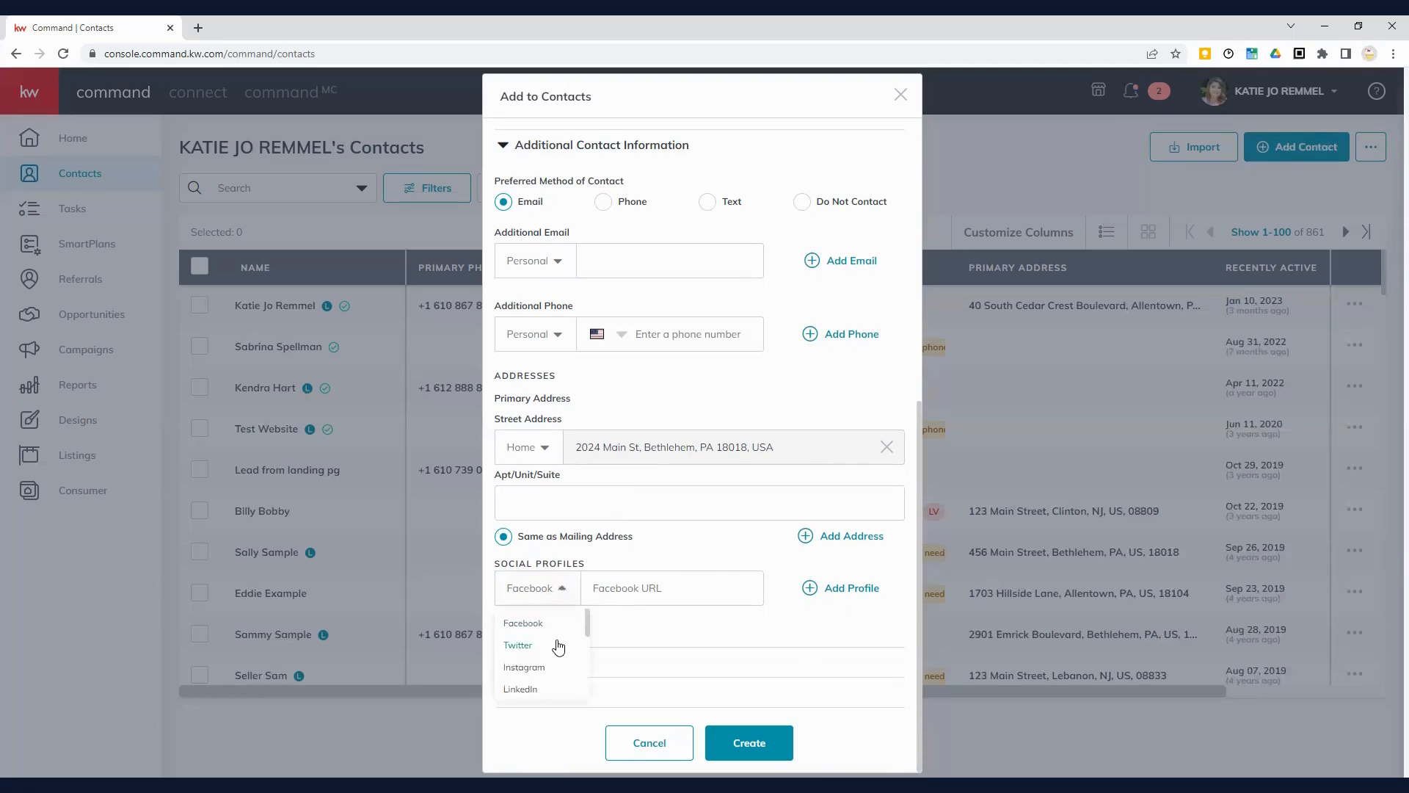
scroll(558, 646, "down", 3)
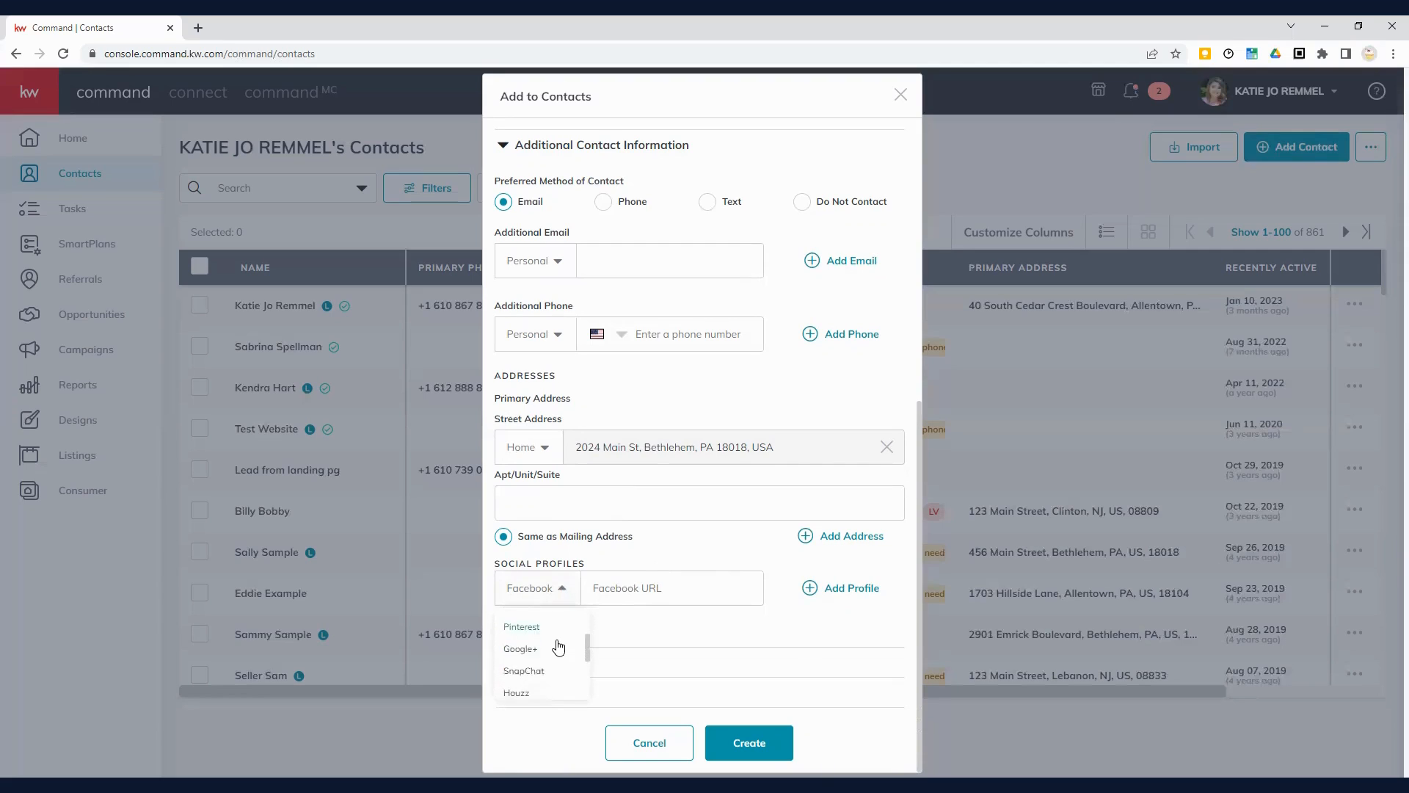
scroll(558, 646, "down", 3)
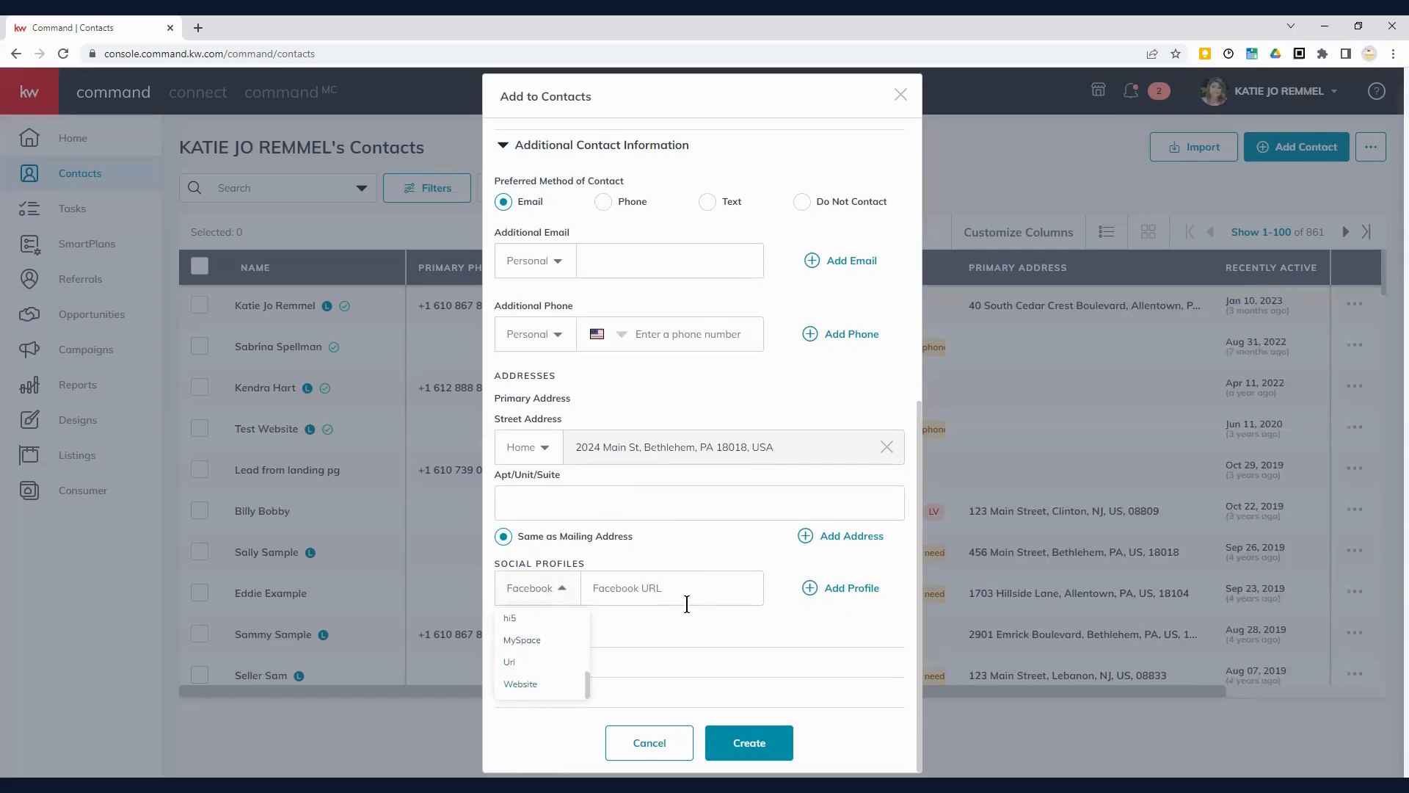
left_click(603, 588)
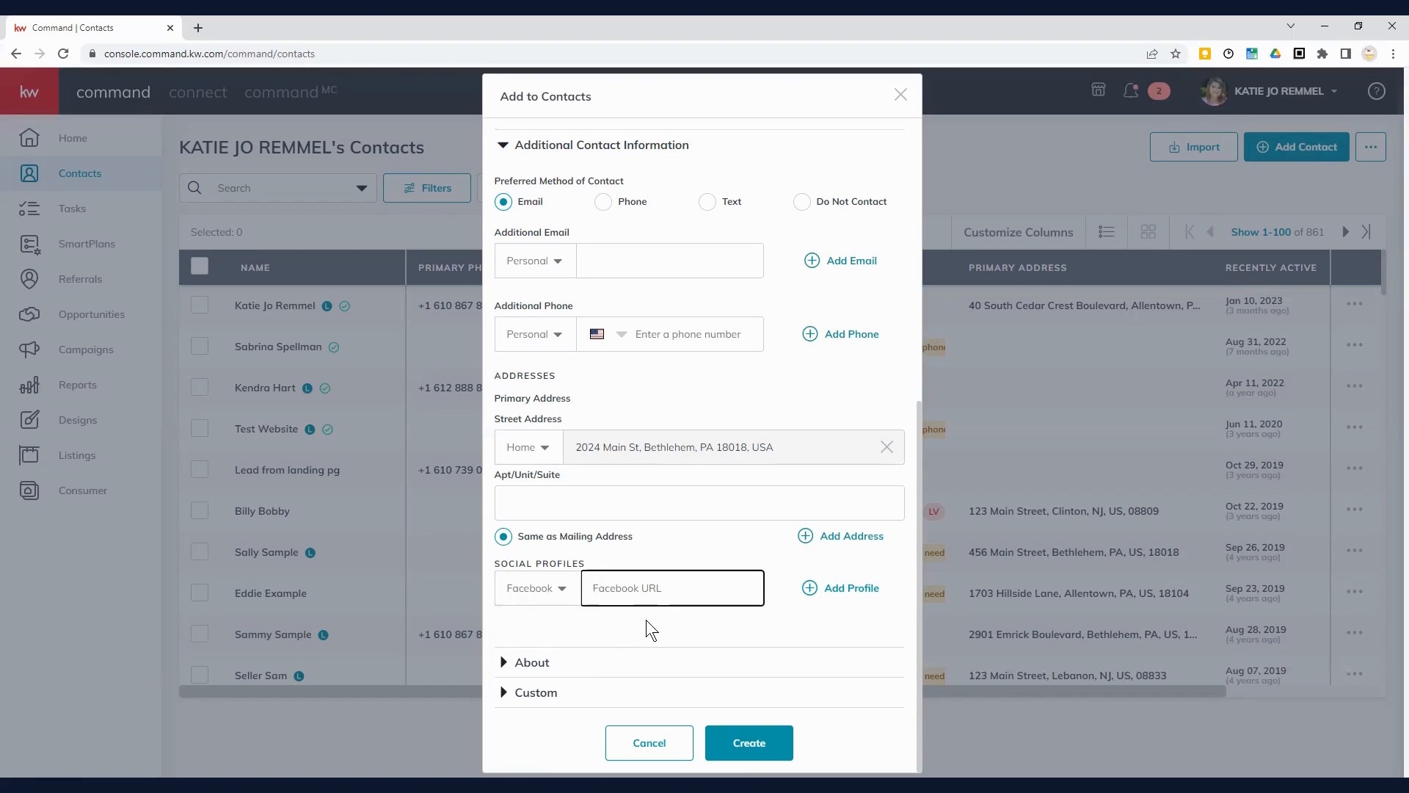
left_click(853, 596)
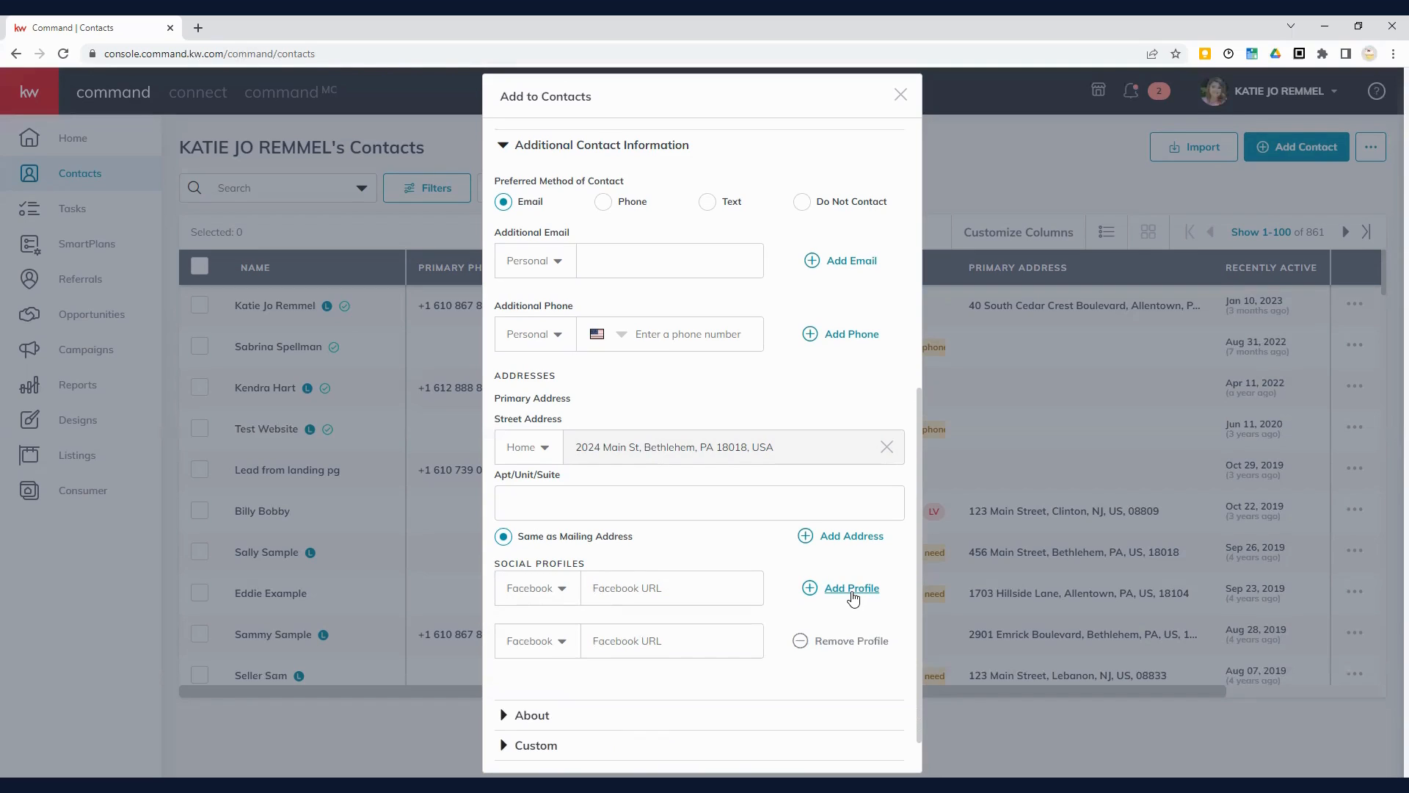
left_click(800, 641)
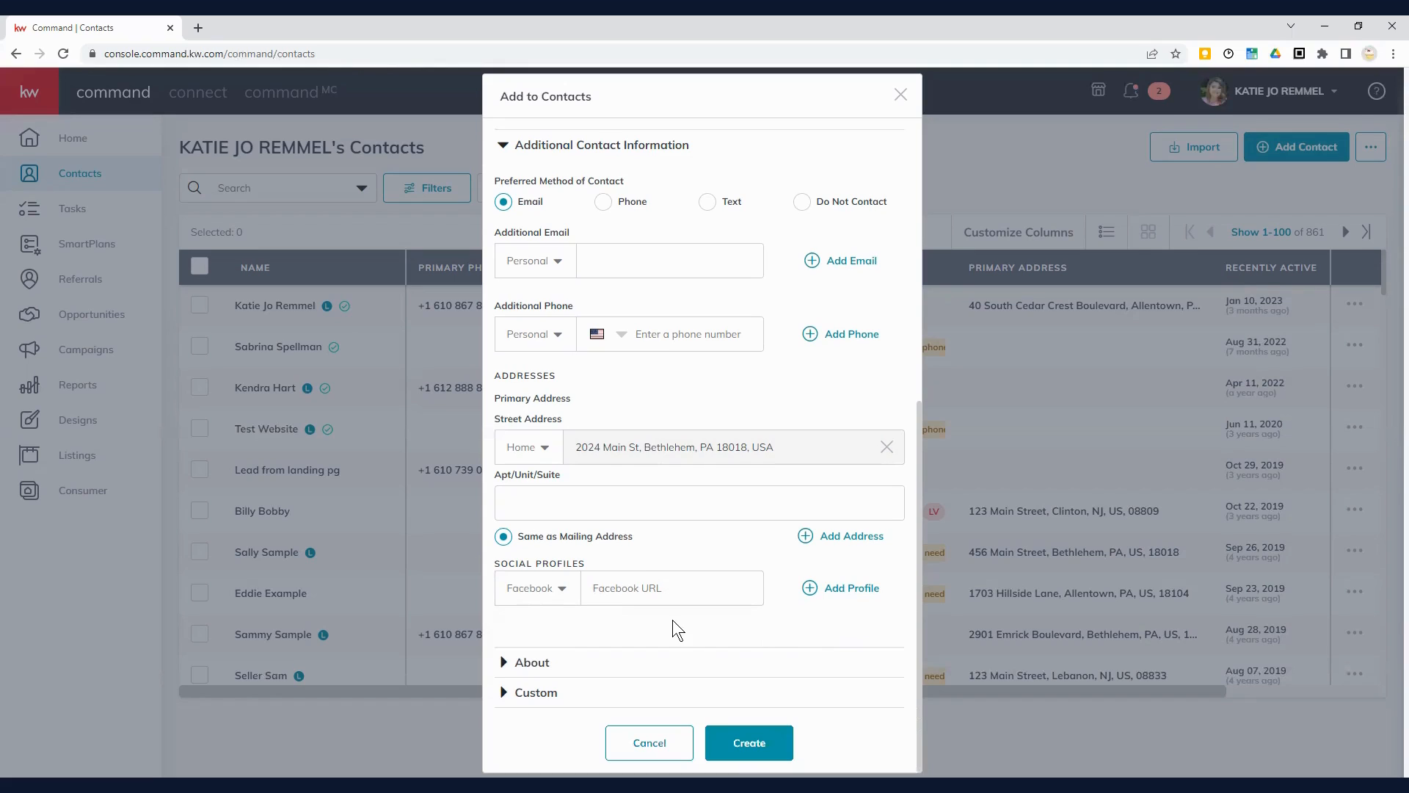
Step: Expand the About and Custom sections to show Accessibility, Must Haves, Test Field and VIP Gathering
left_click(538, 665)
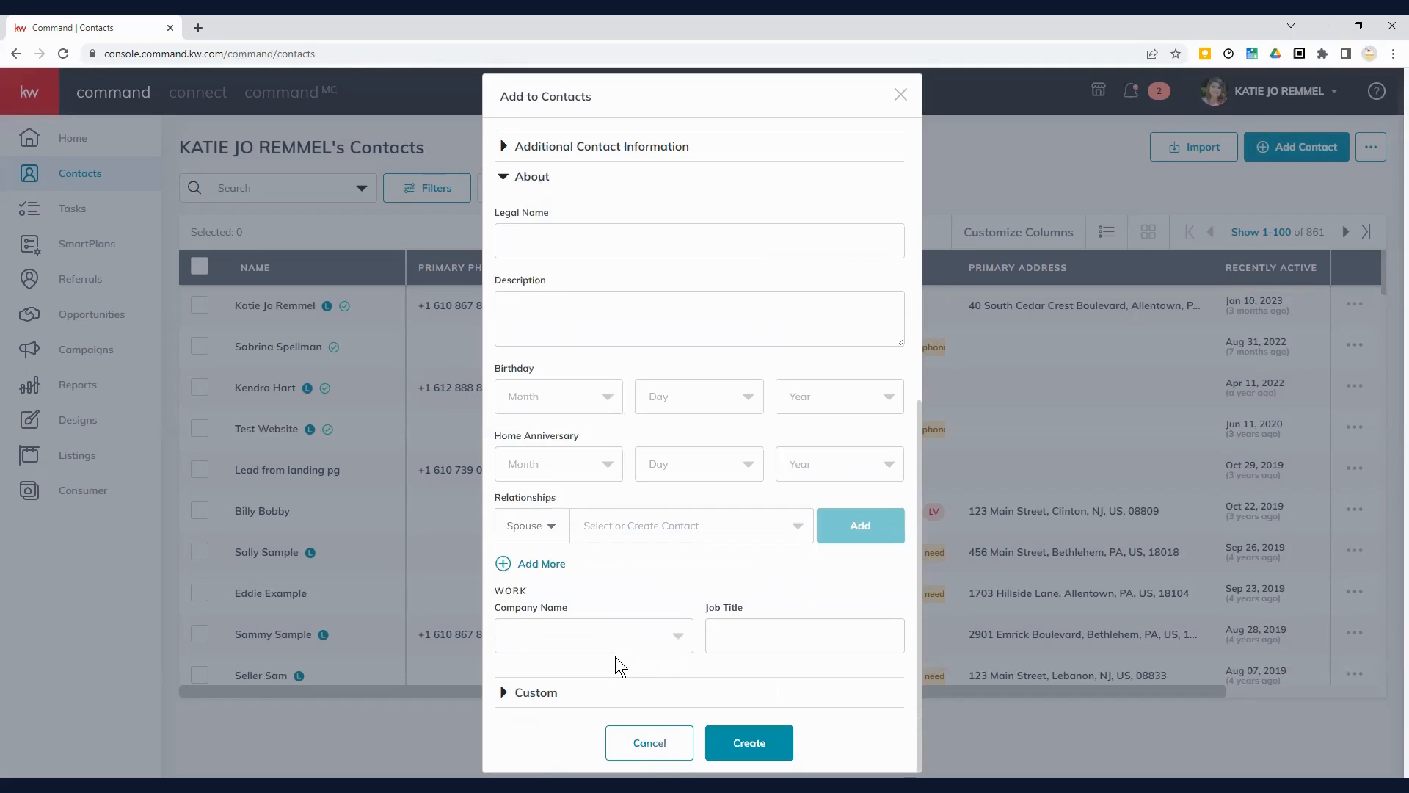
left_click(632, 235)
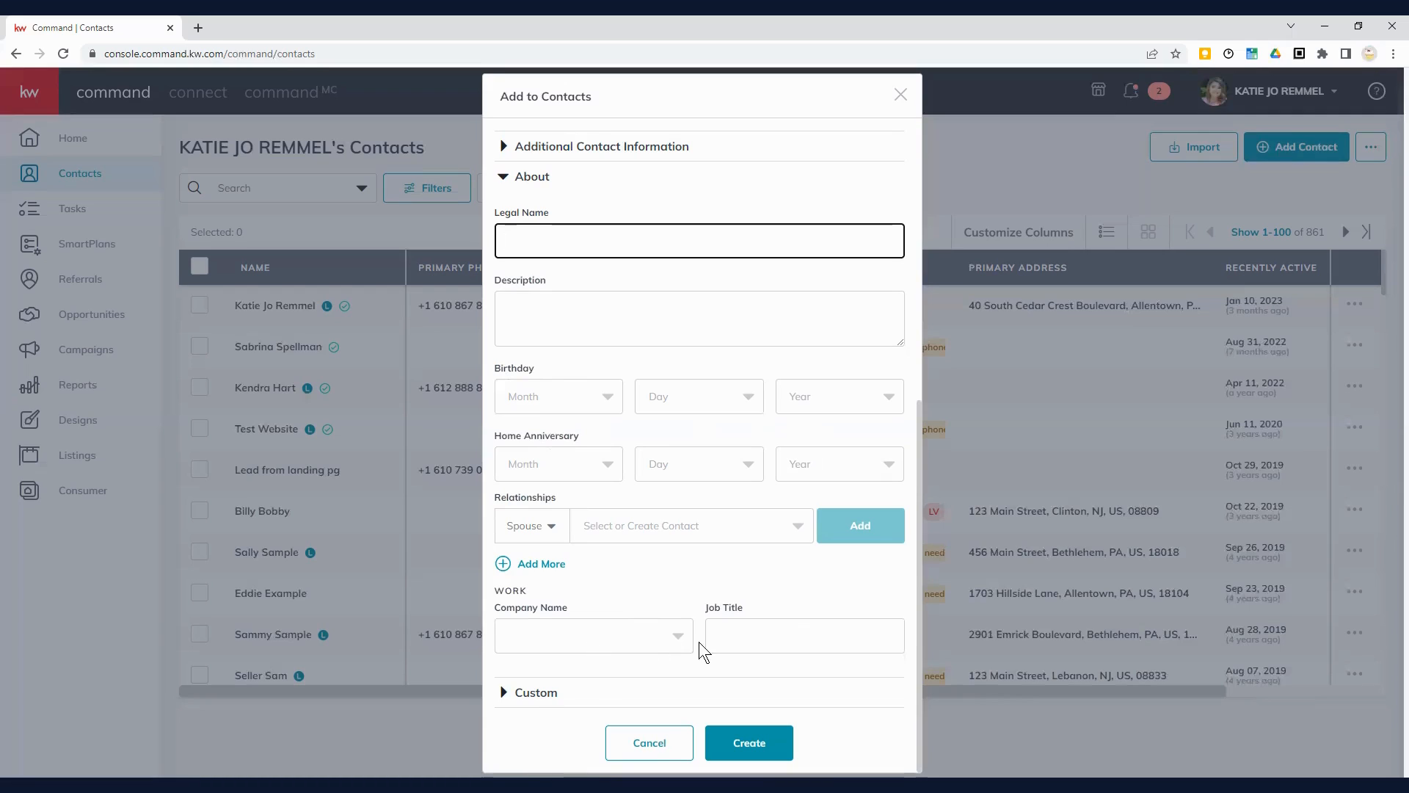
left_click(540, 700)
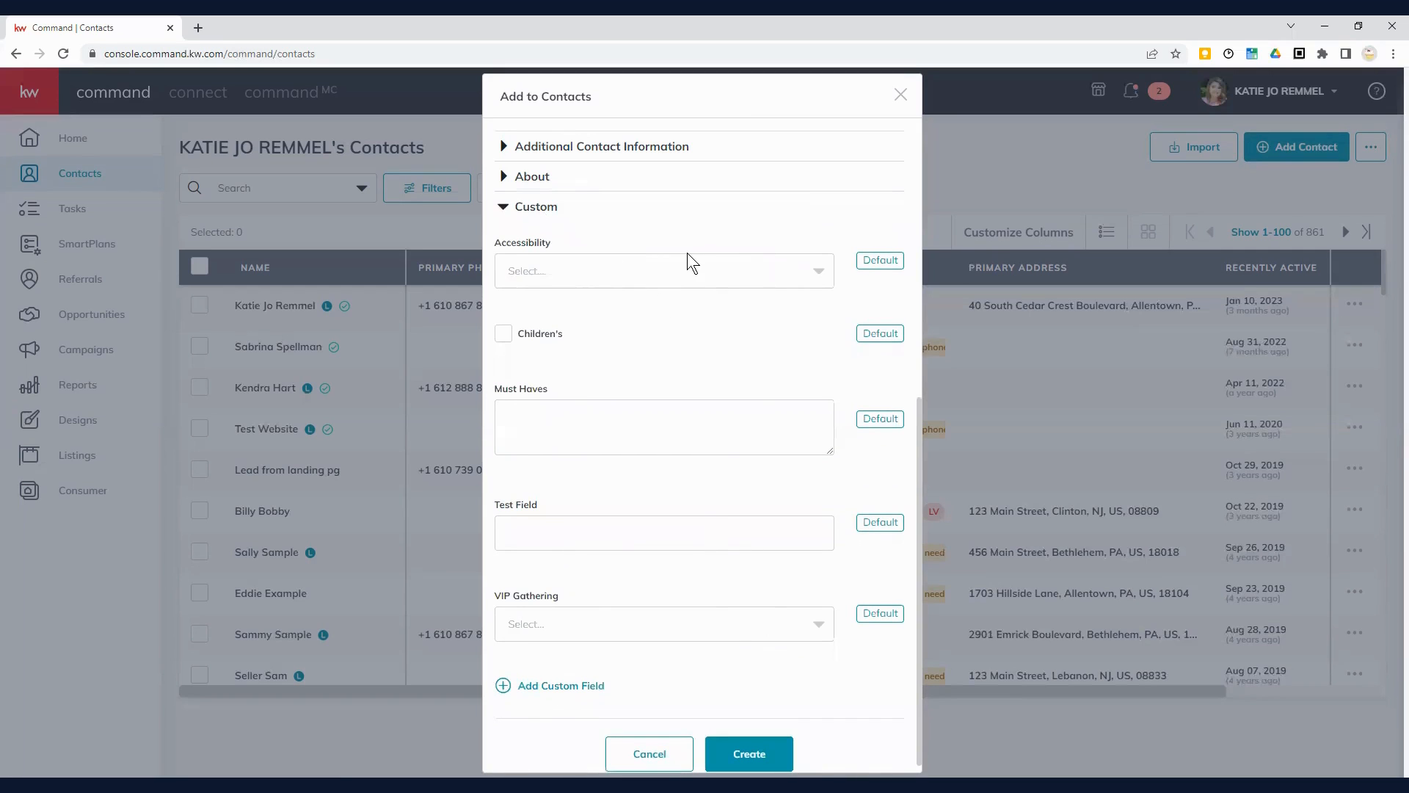
scroll(687, 253, "up", 7)
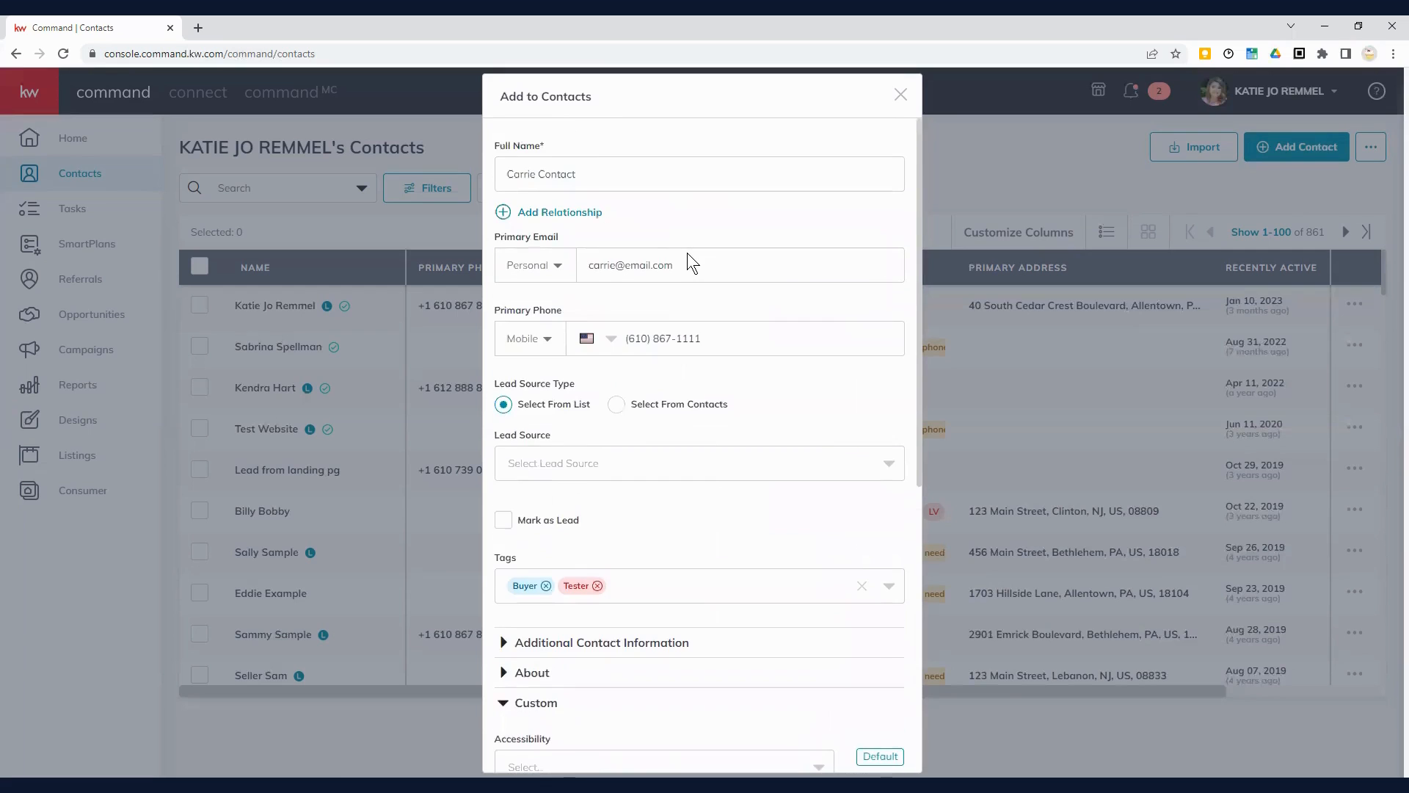
scroll(687, 252, "down", 7)
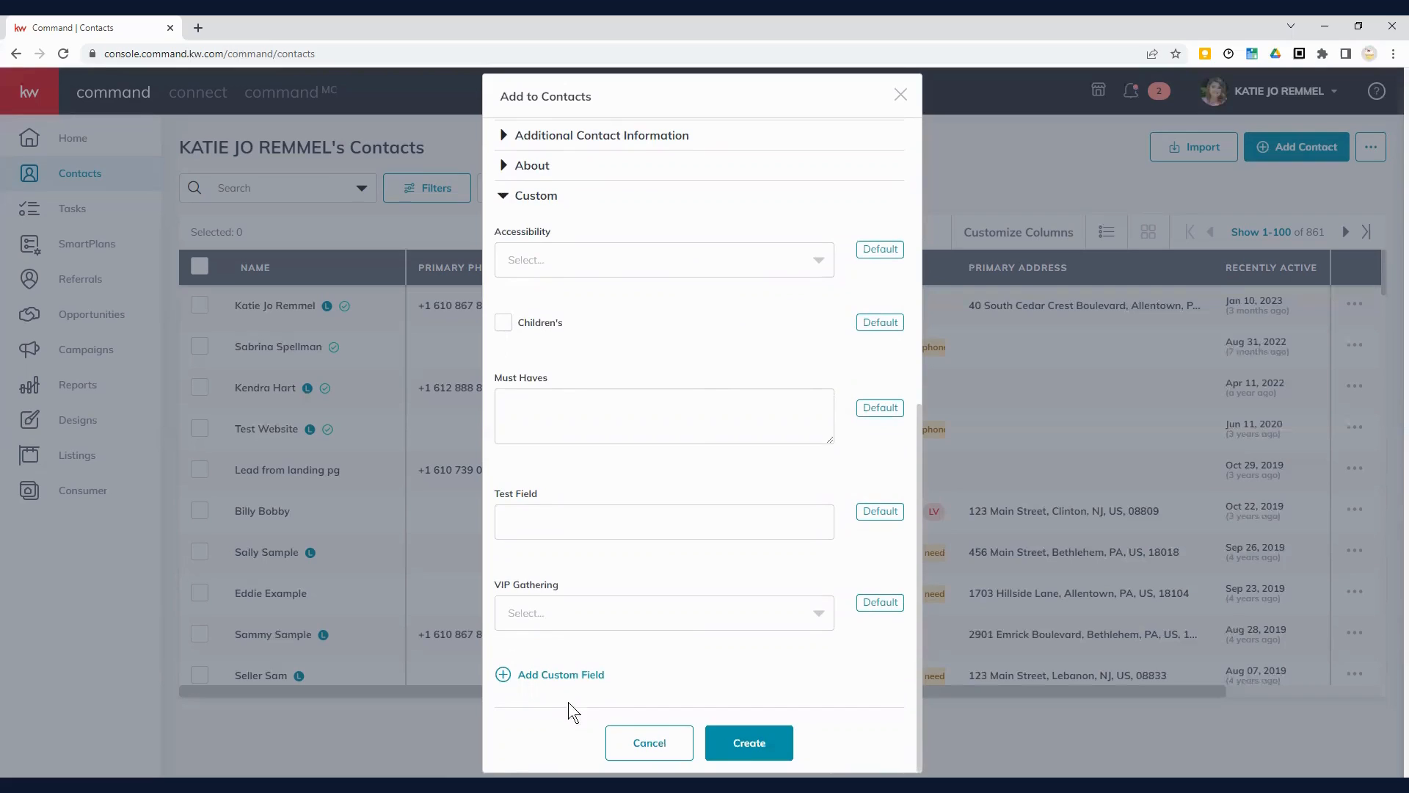
left_click(555, 676)
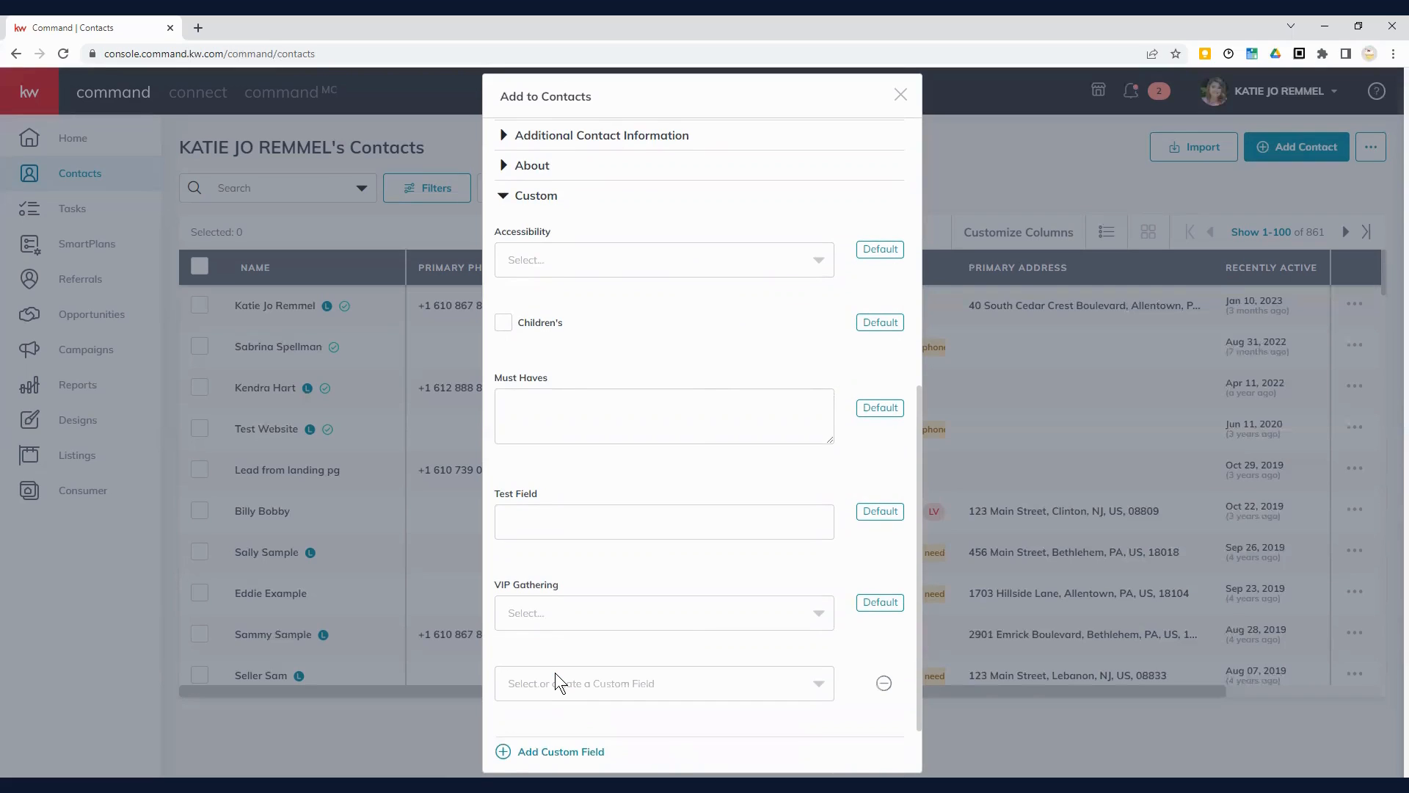
scroll(594, 674, "down", 1)
left_click_drag(594, 674, 708, 597)
left_click(820, 606)
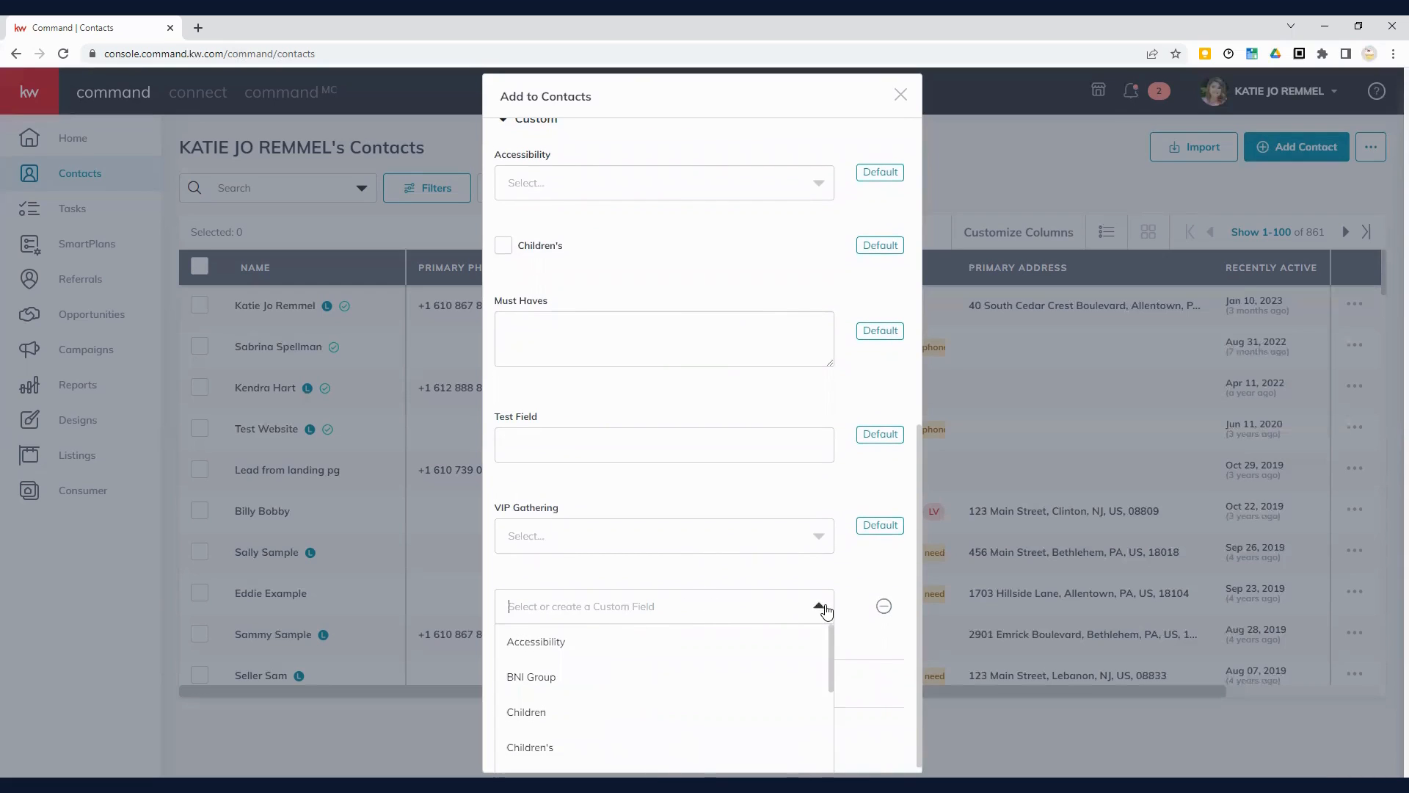
scroll(657, 675, "down", 5)
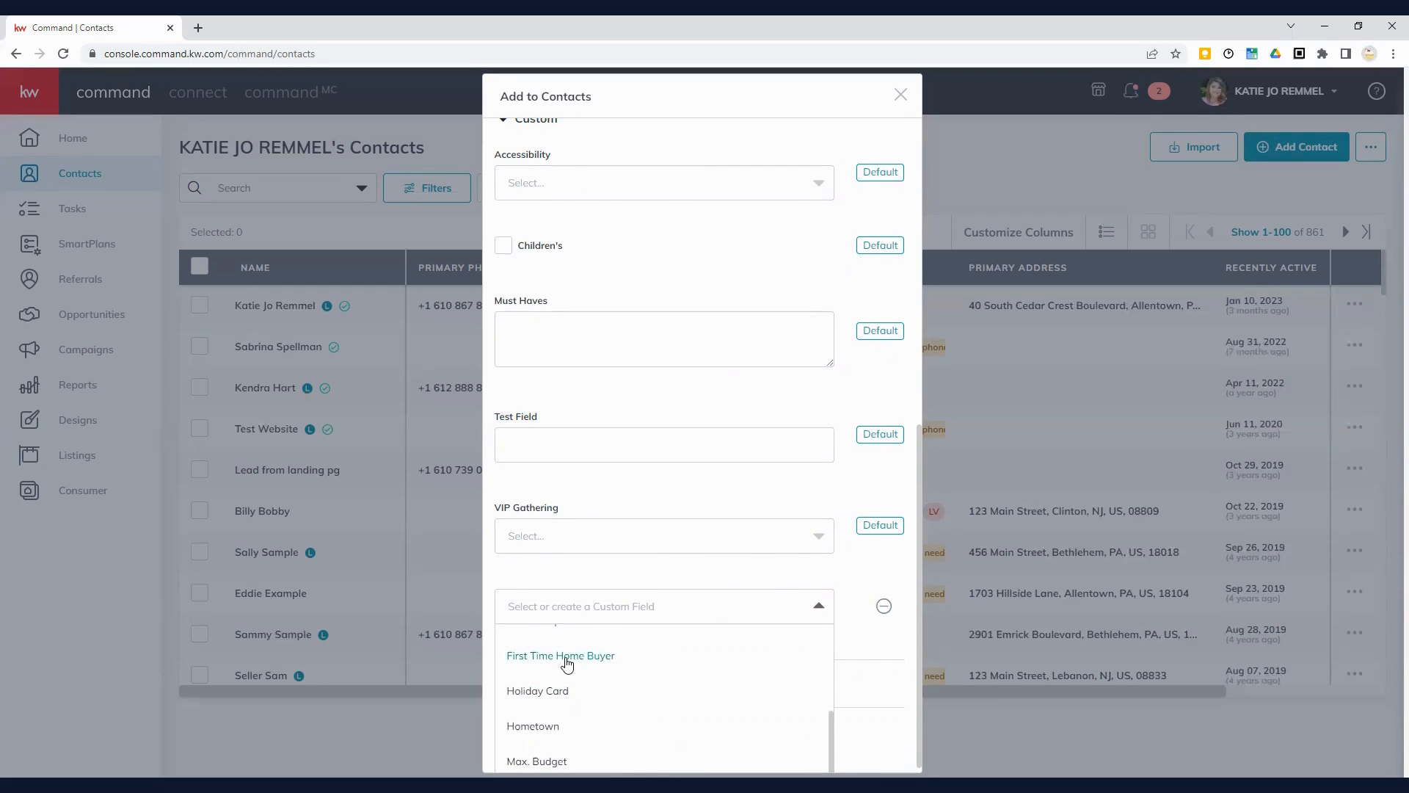
scroll(584, 668, "up", 2)
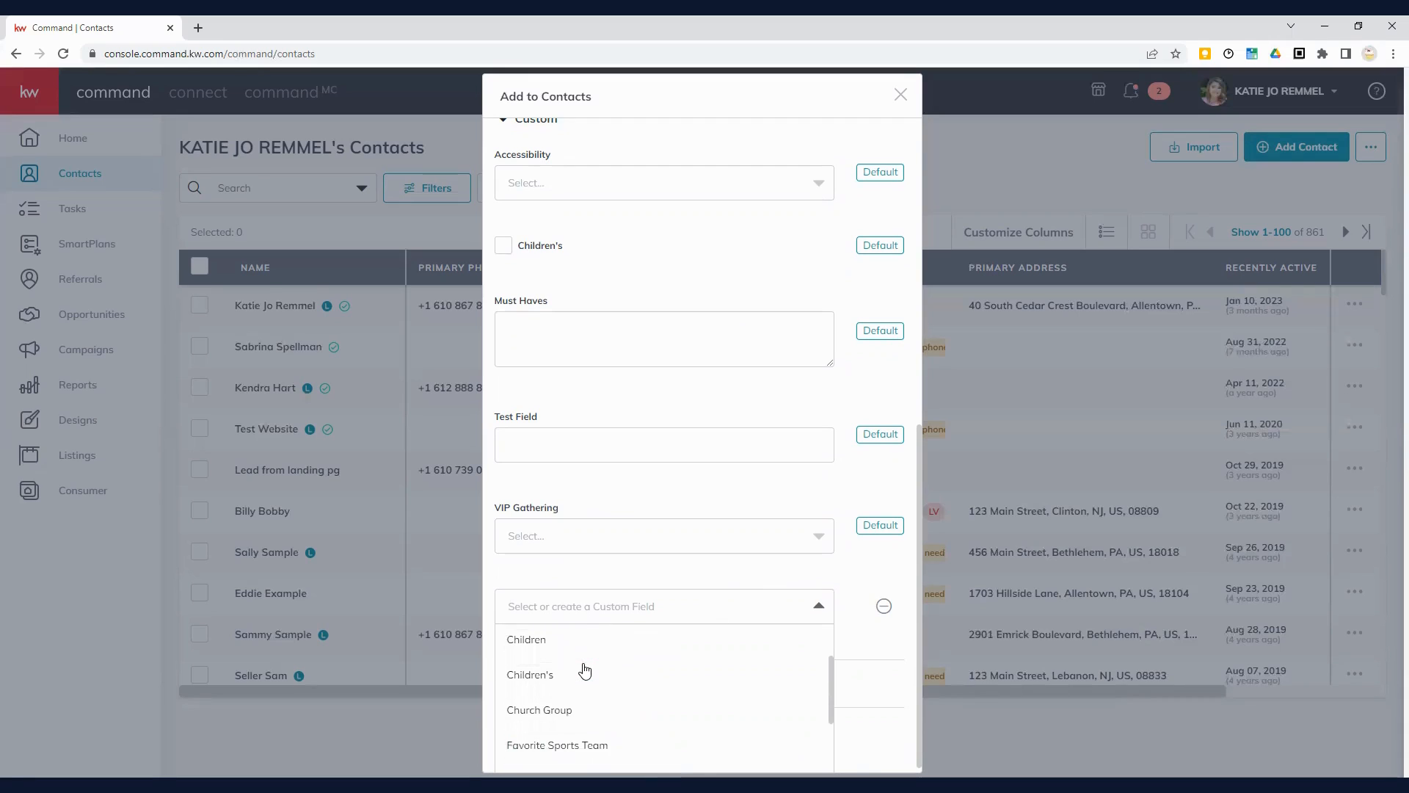
scroll(586, 679, "up", 1)
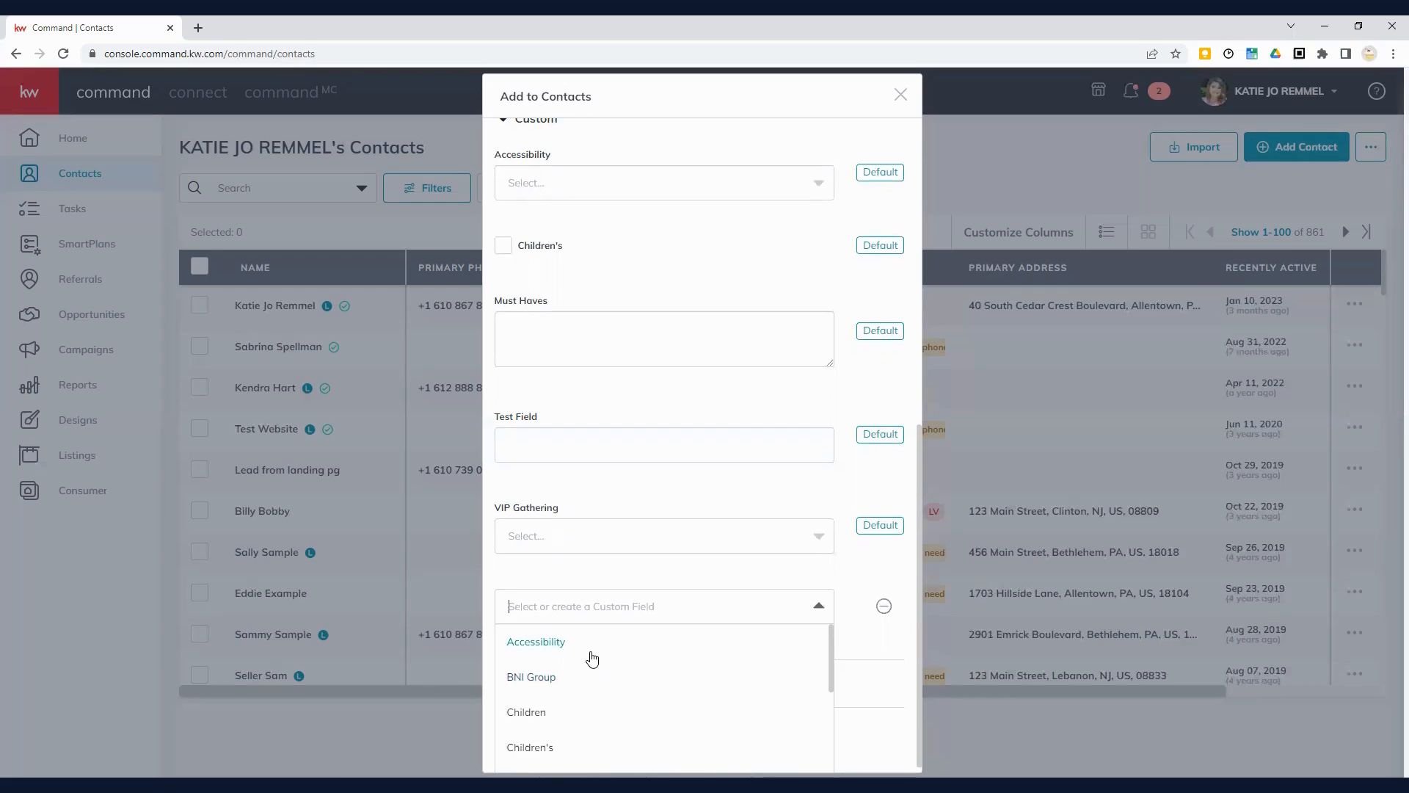
scroll(593, 658, "down", 2)
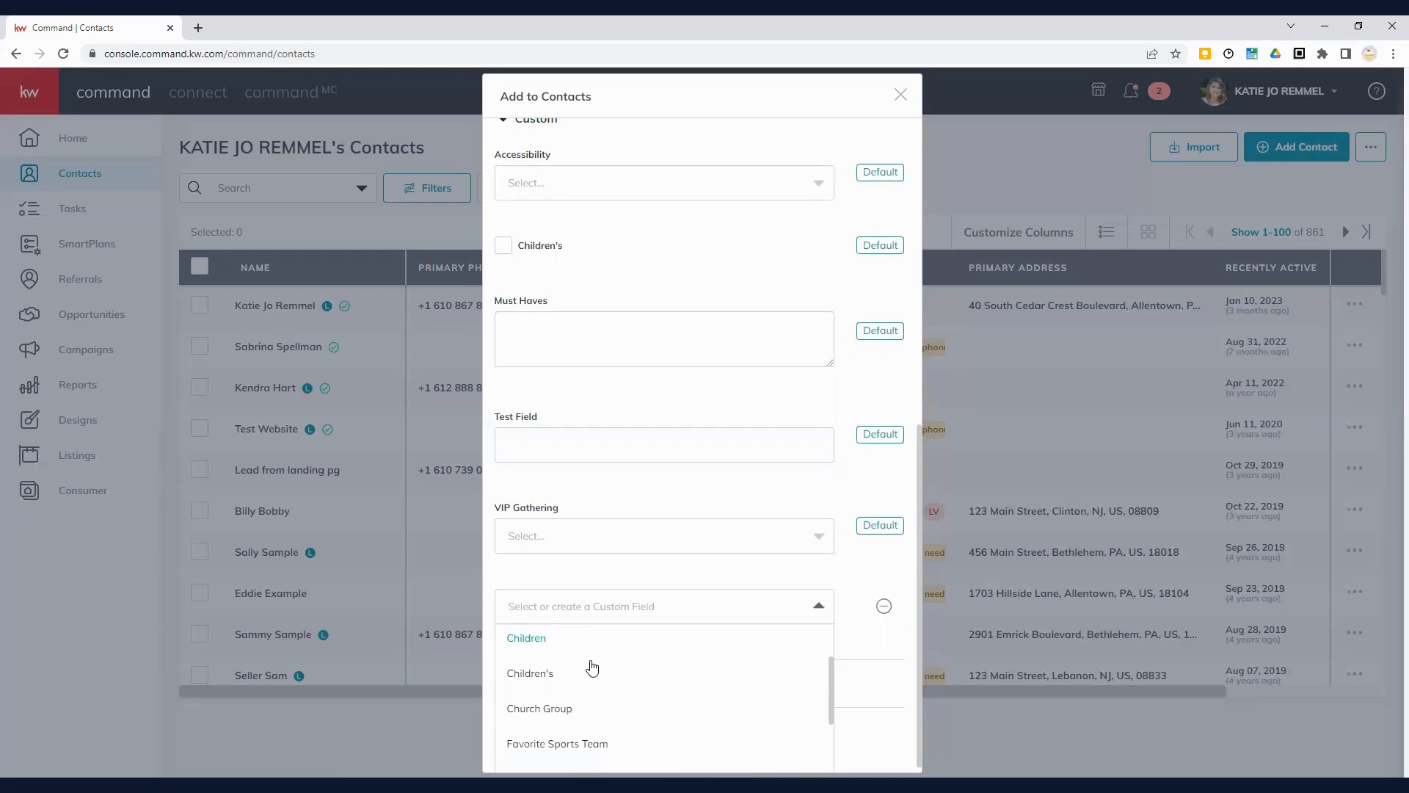
scroll(592, 668, "down", 2)
scroll(592, 667, "down", 1)
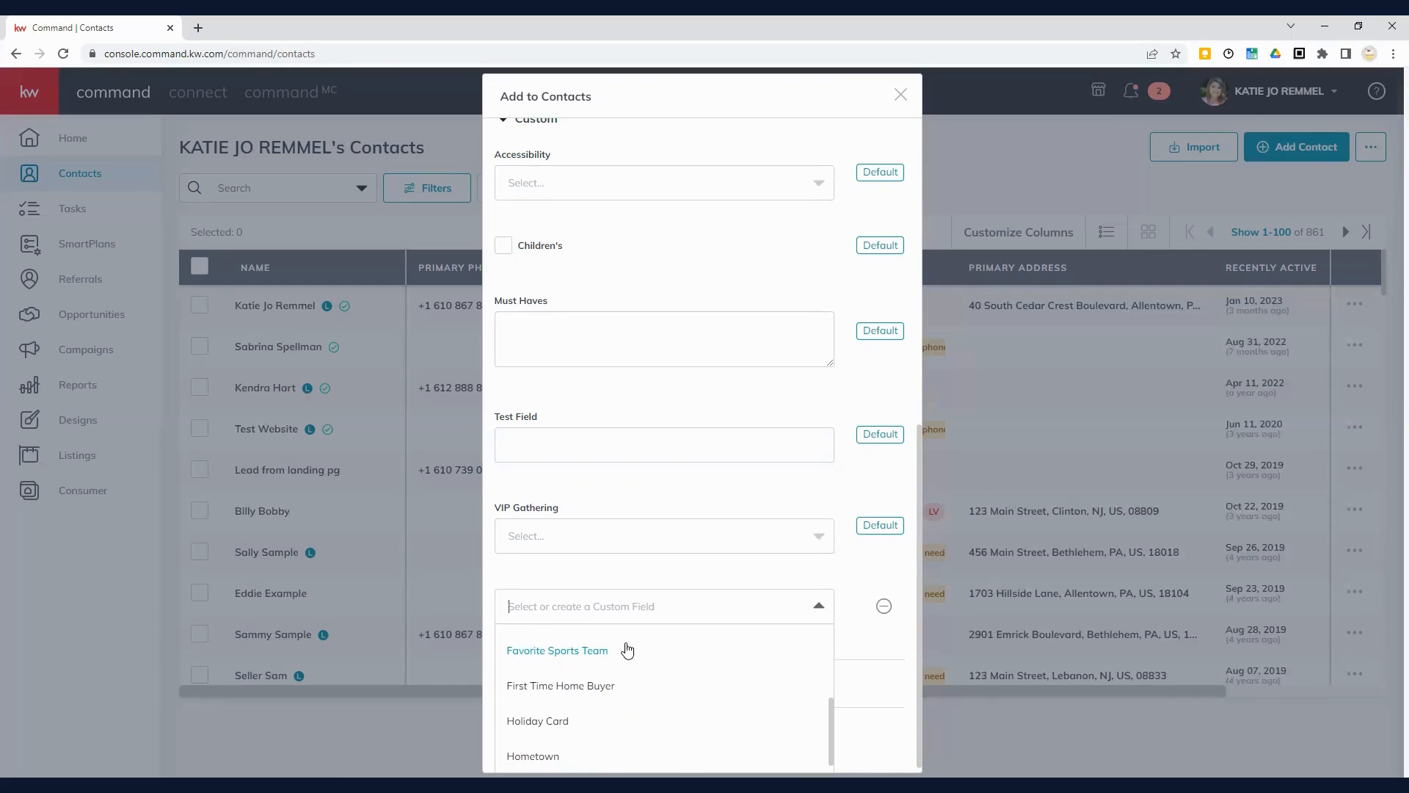
scroll(626, 650, "down", 1)
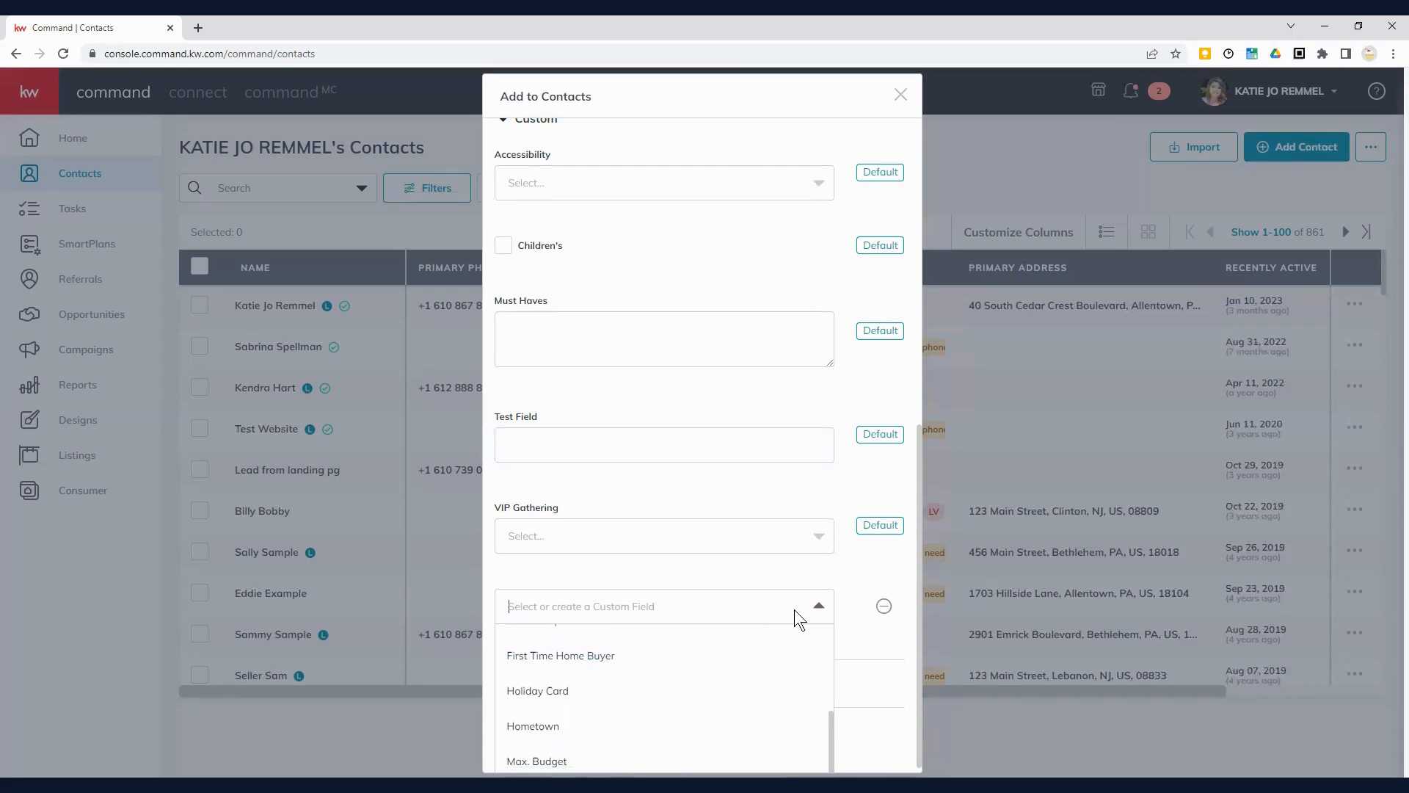
left_click(817, 608)
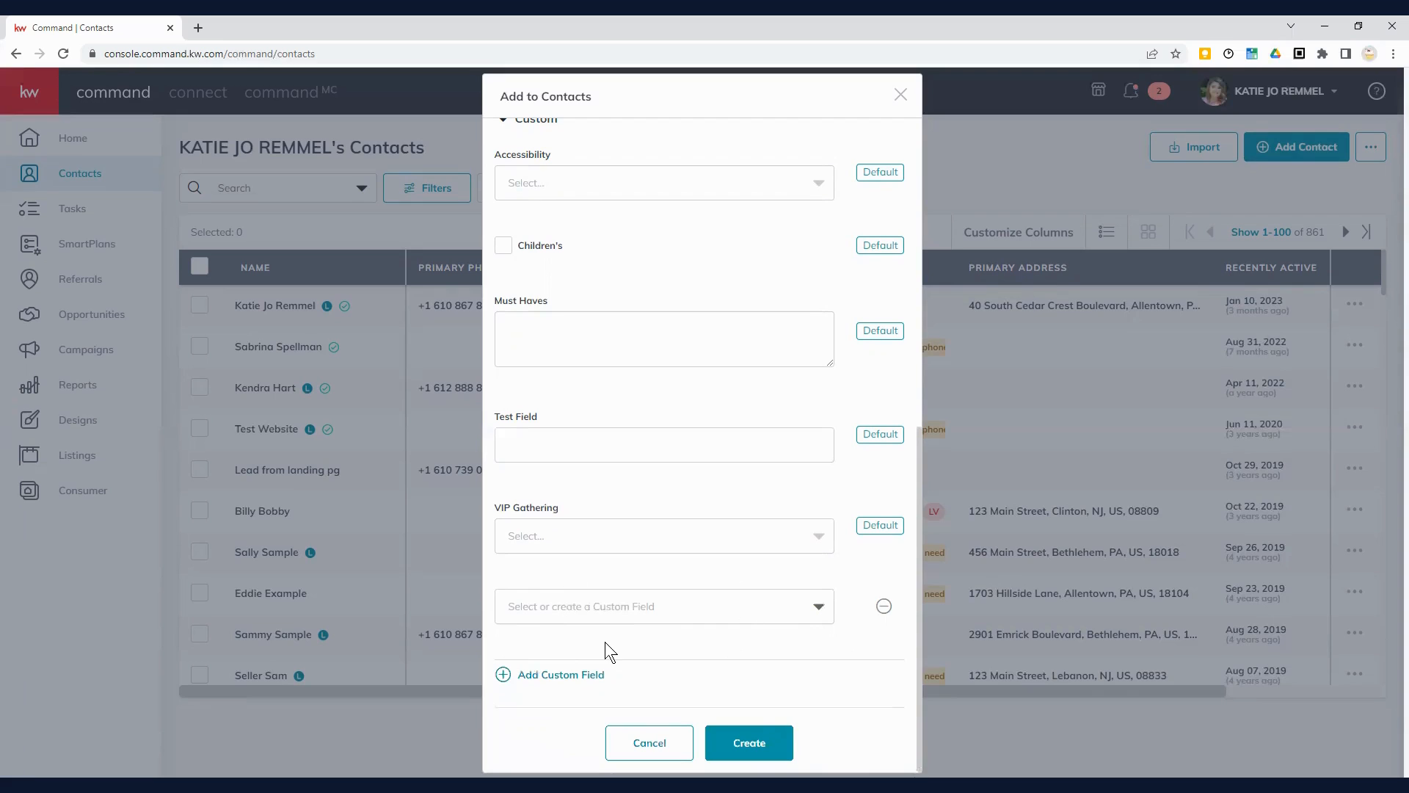
Step: Create the contact and scroll its profile to check tags, neighborhood, contact method and addresses
left_click(749, 746)
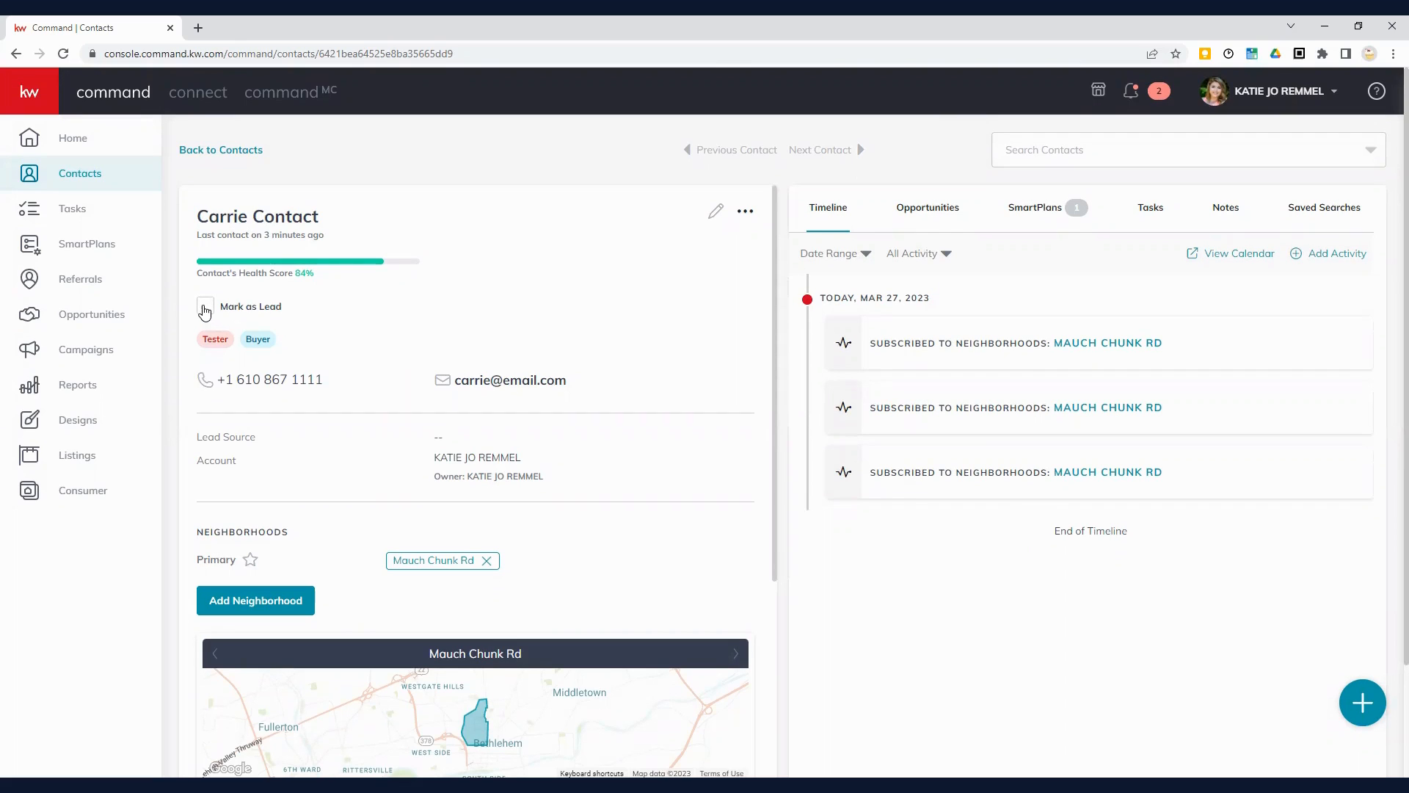
scroll(377, 448, "down", 1)
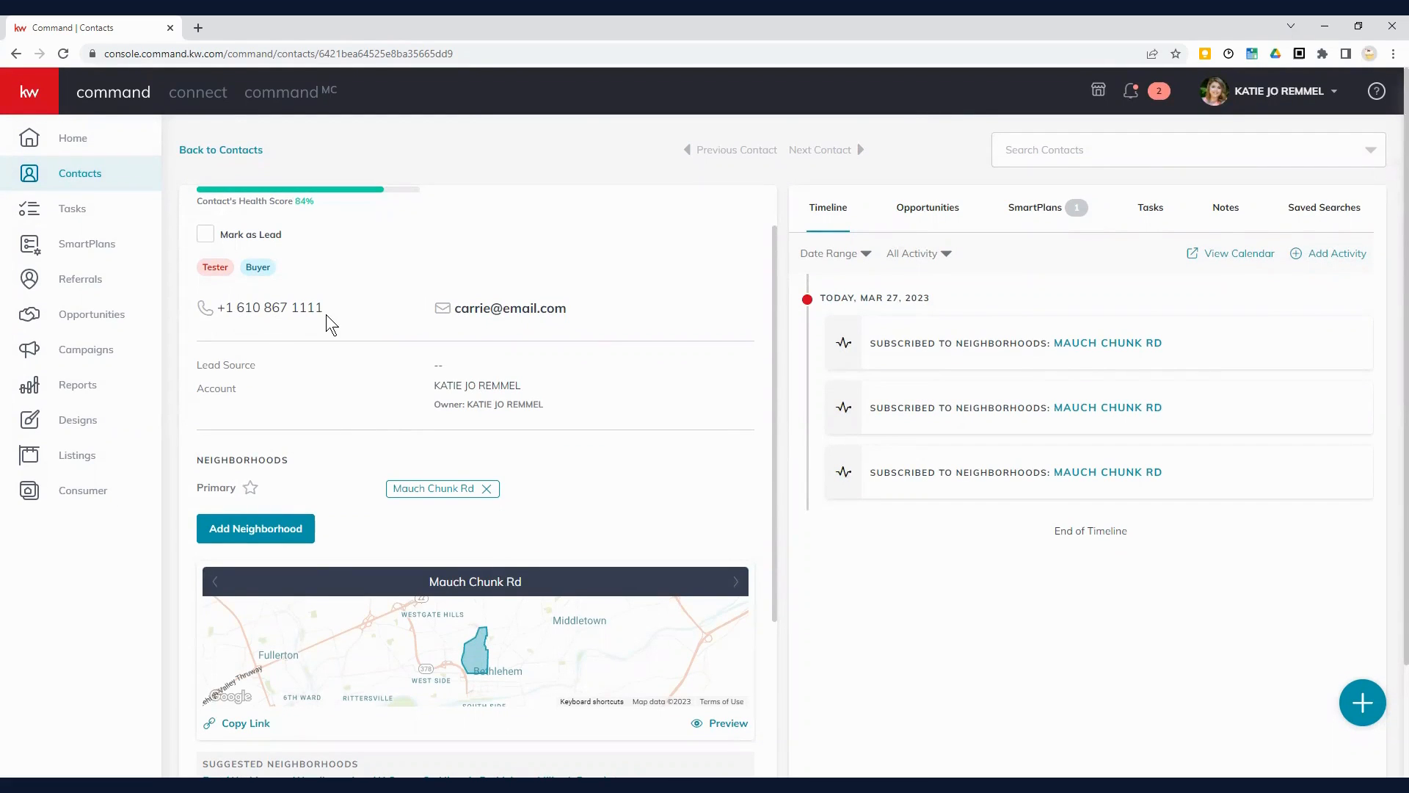
scroll(346, 355, "up", 1)
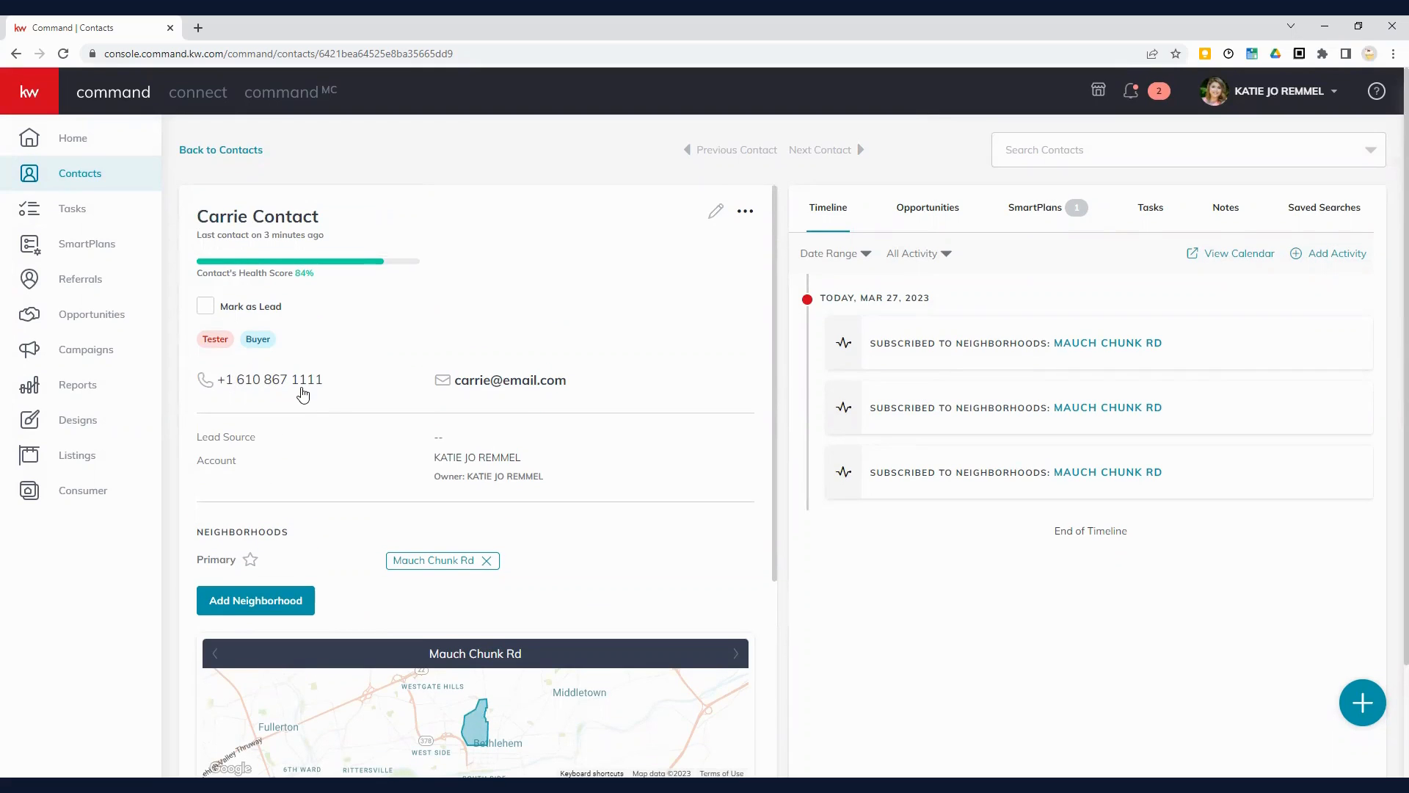
scroll(302, 389, "down", 2)
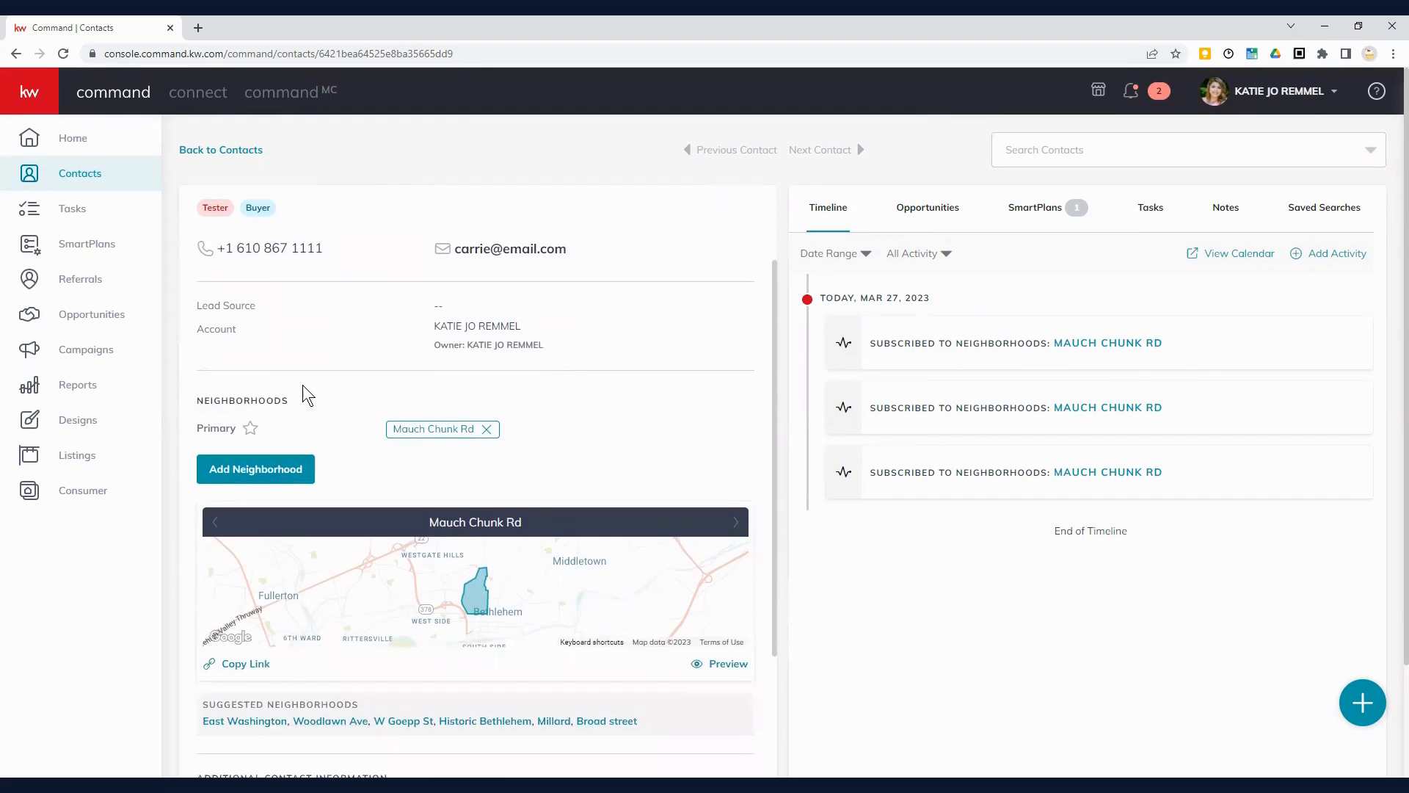
scroll(302, 384, "down", 1)
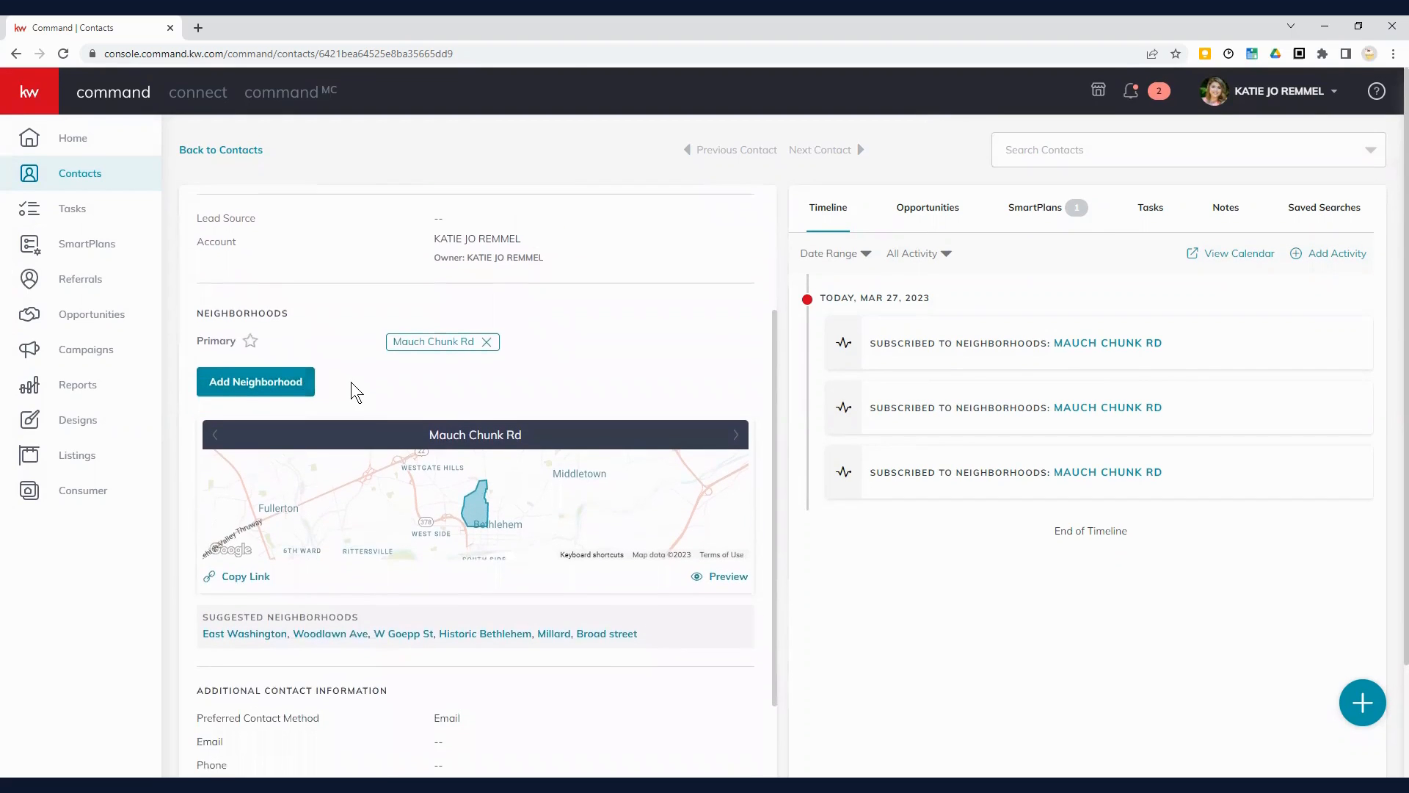
scroll(351, 382, "down", 2)
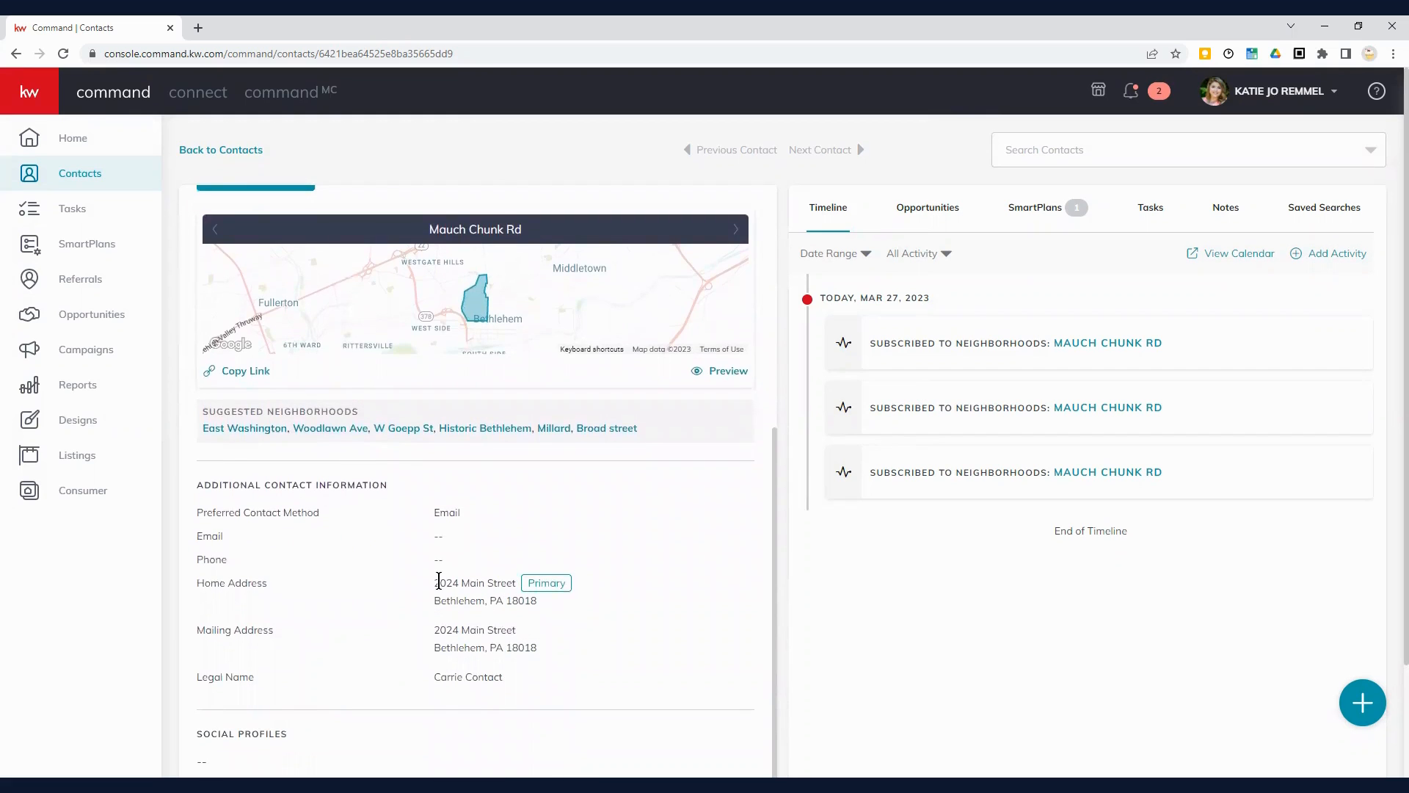
scroll(439, 579, "up", 2)
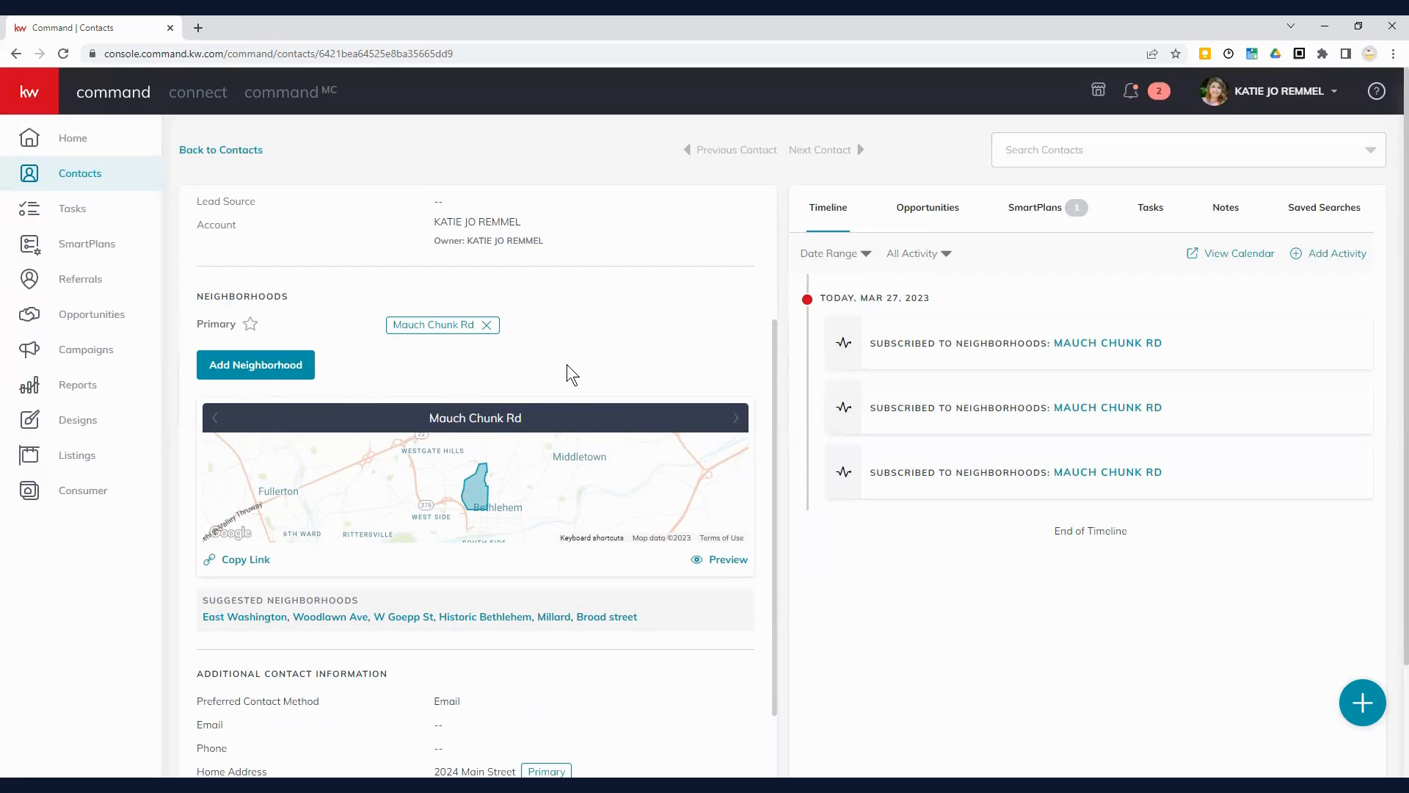
scroll(567, 364, "down", 2)
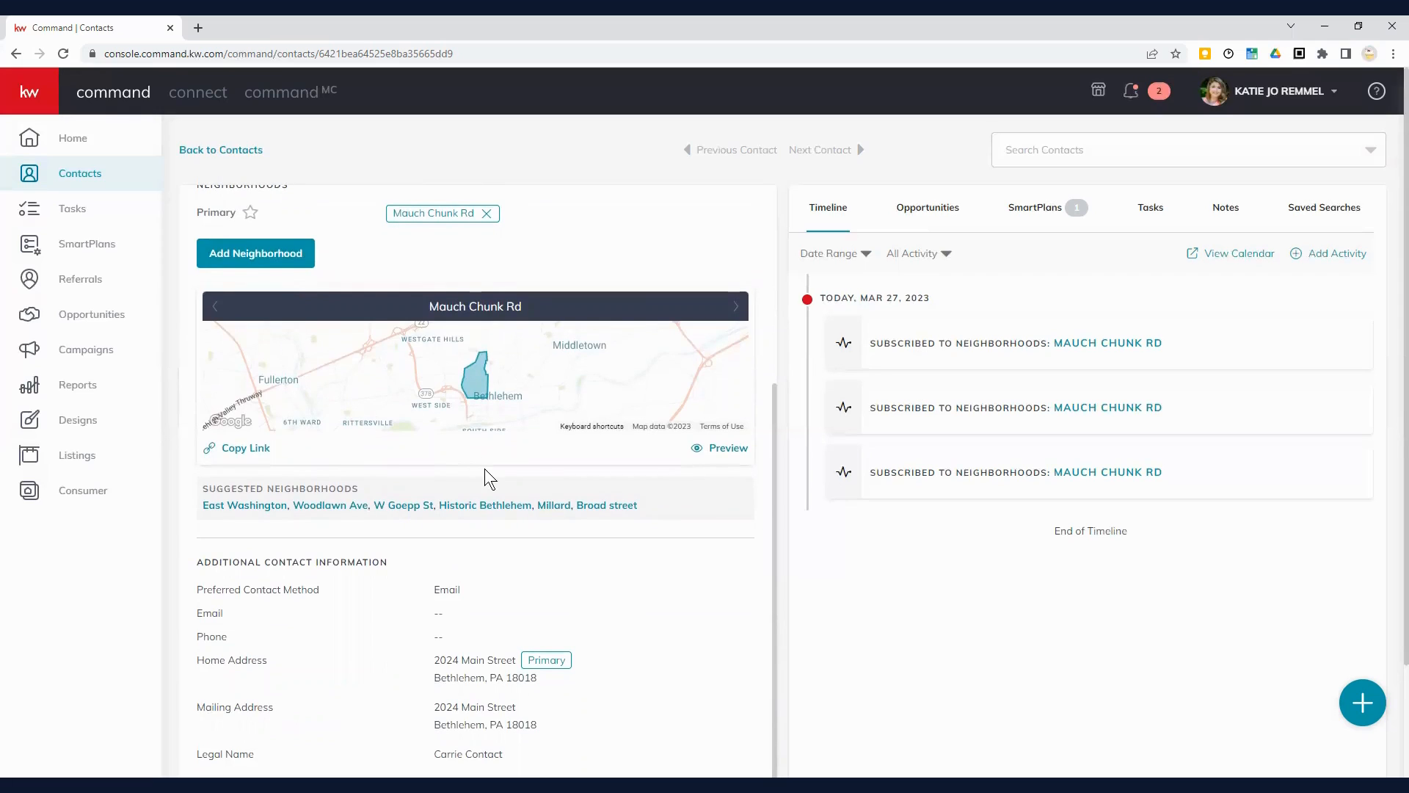
scroll(485, 469, "down", 2)
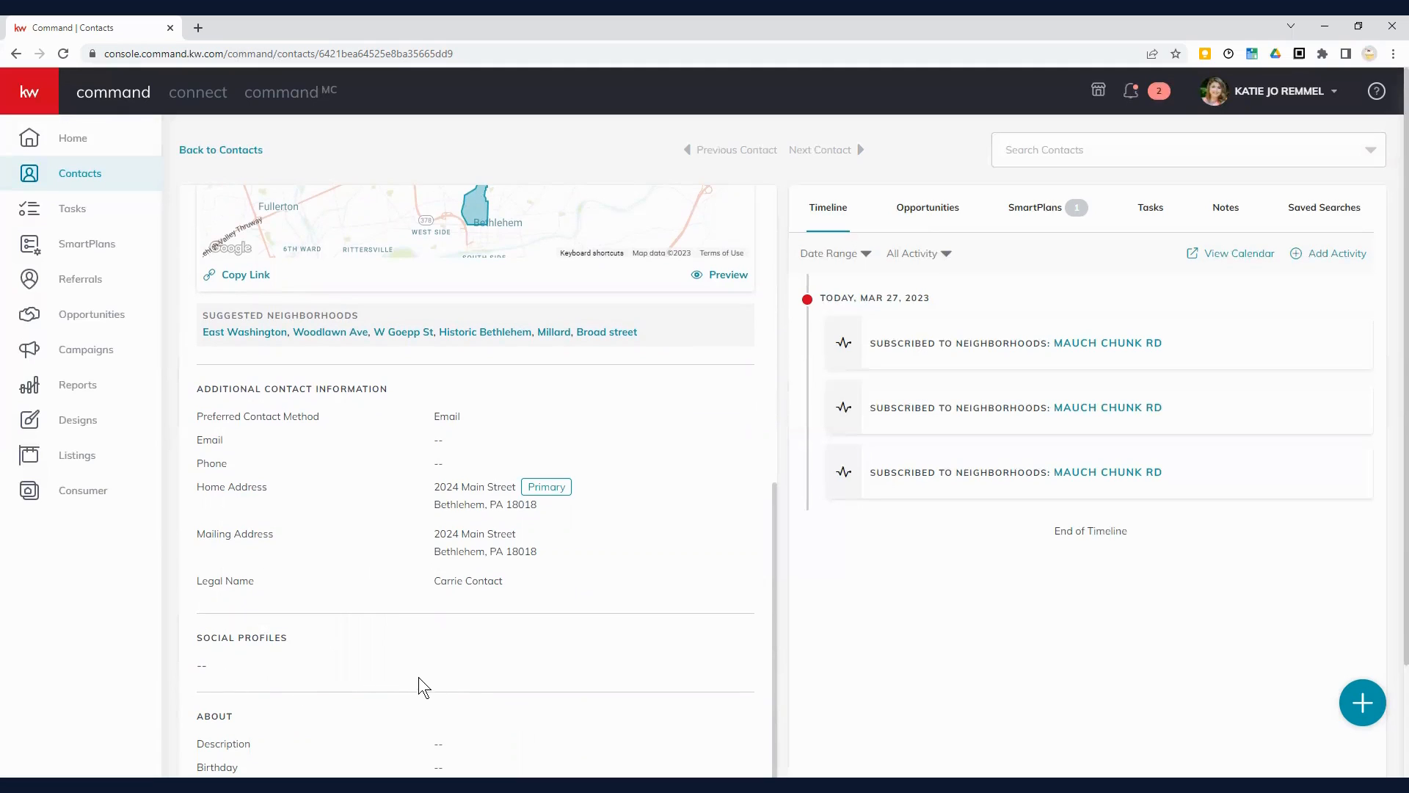
scroll(449, 636, "up", 6)
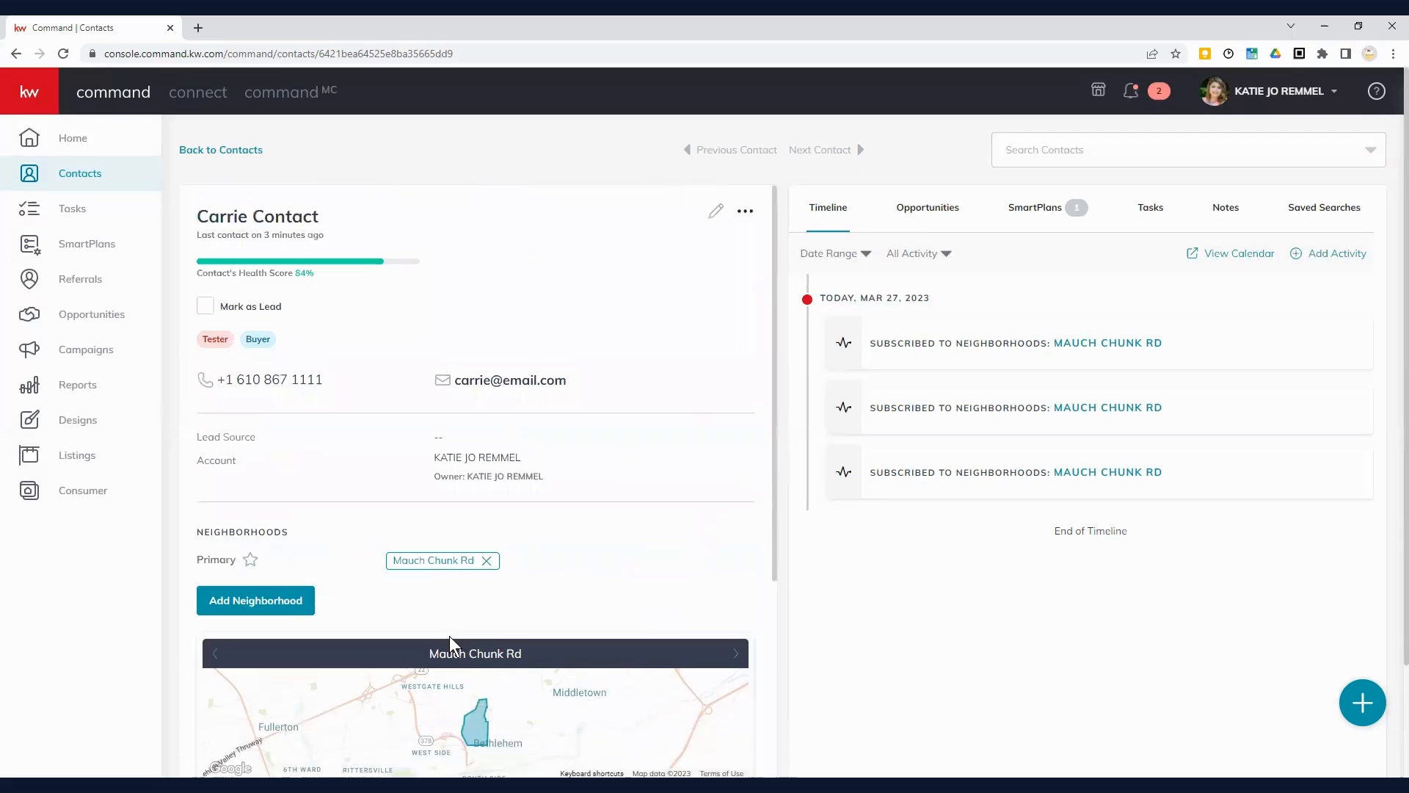
left_click(715, 213)
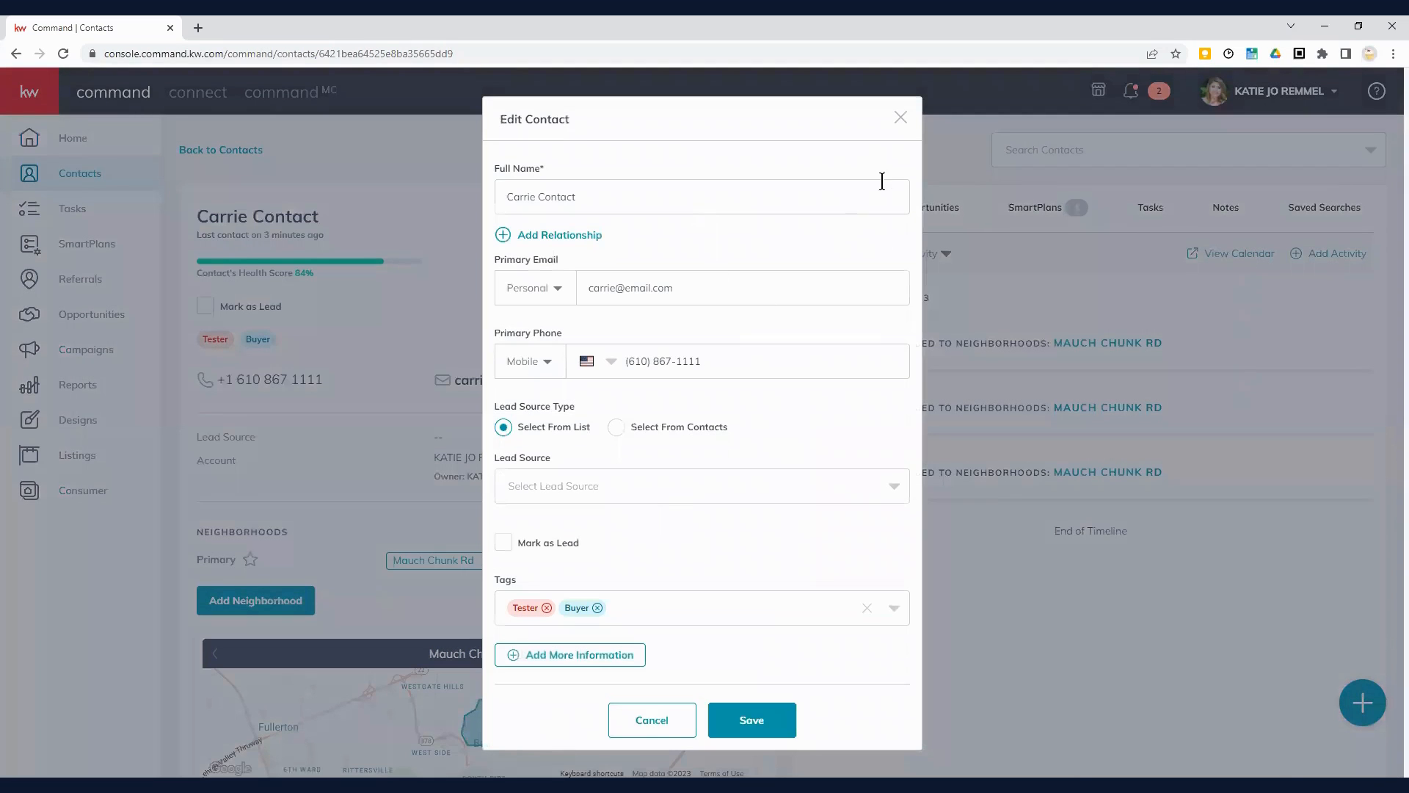
left_click(899, 116)
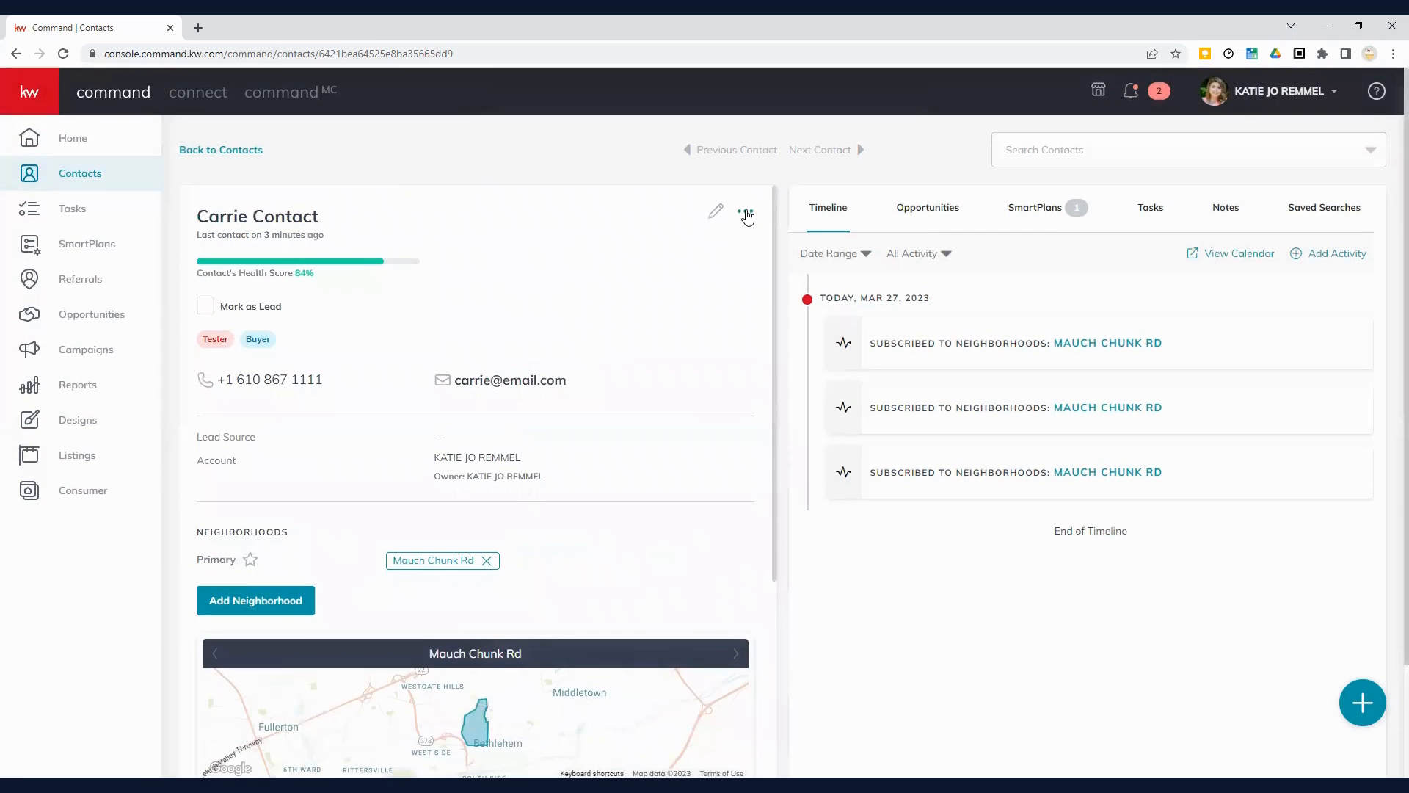
left_click(745, 211)
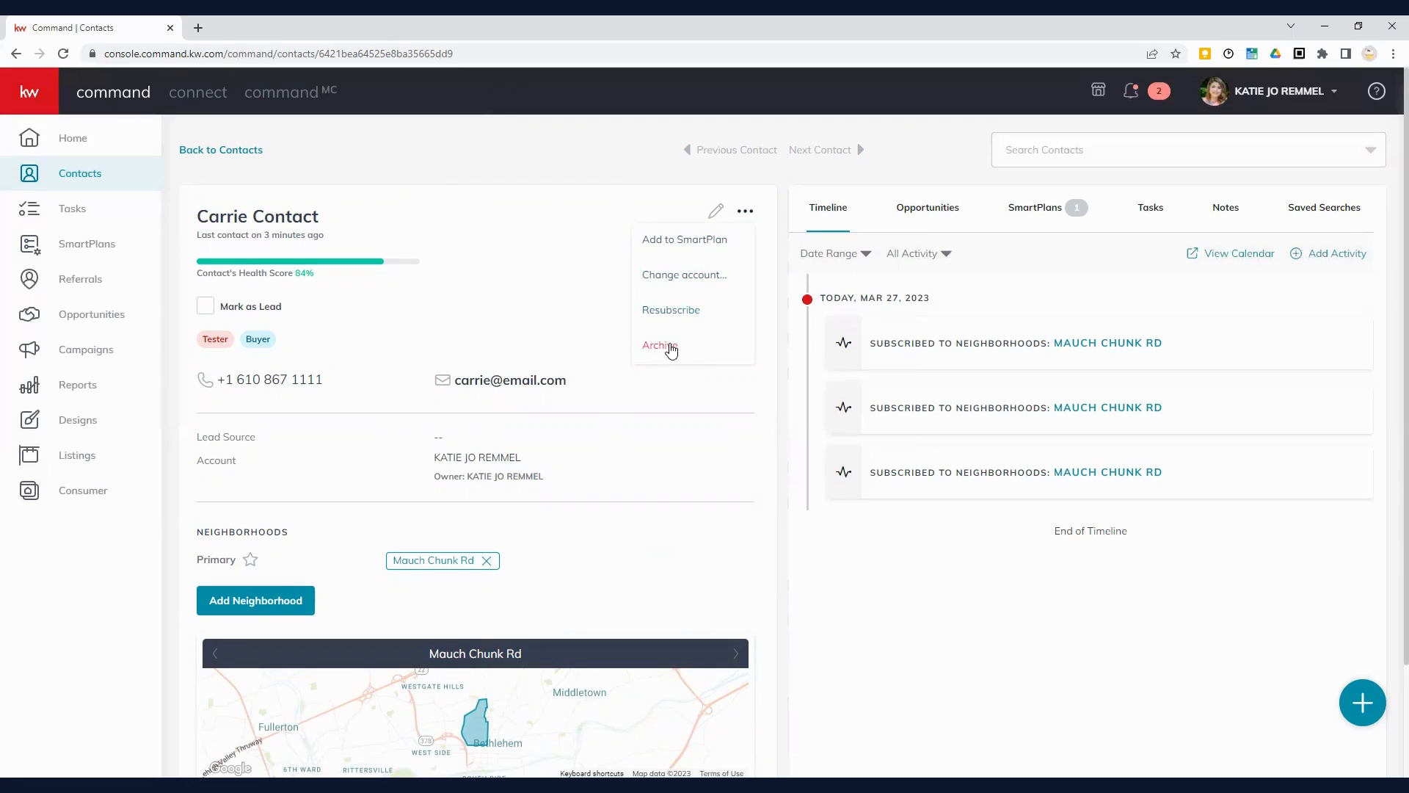
left_click(550, 257)
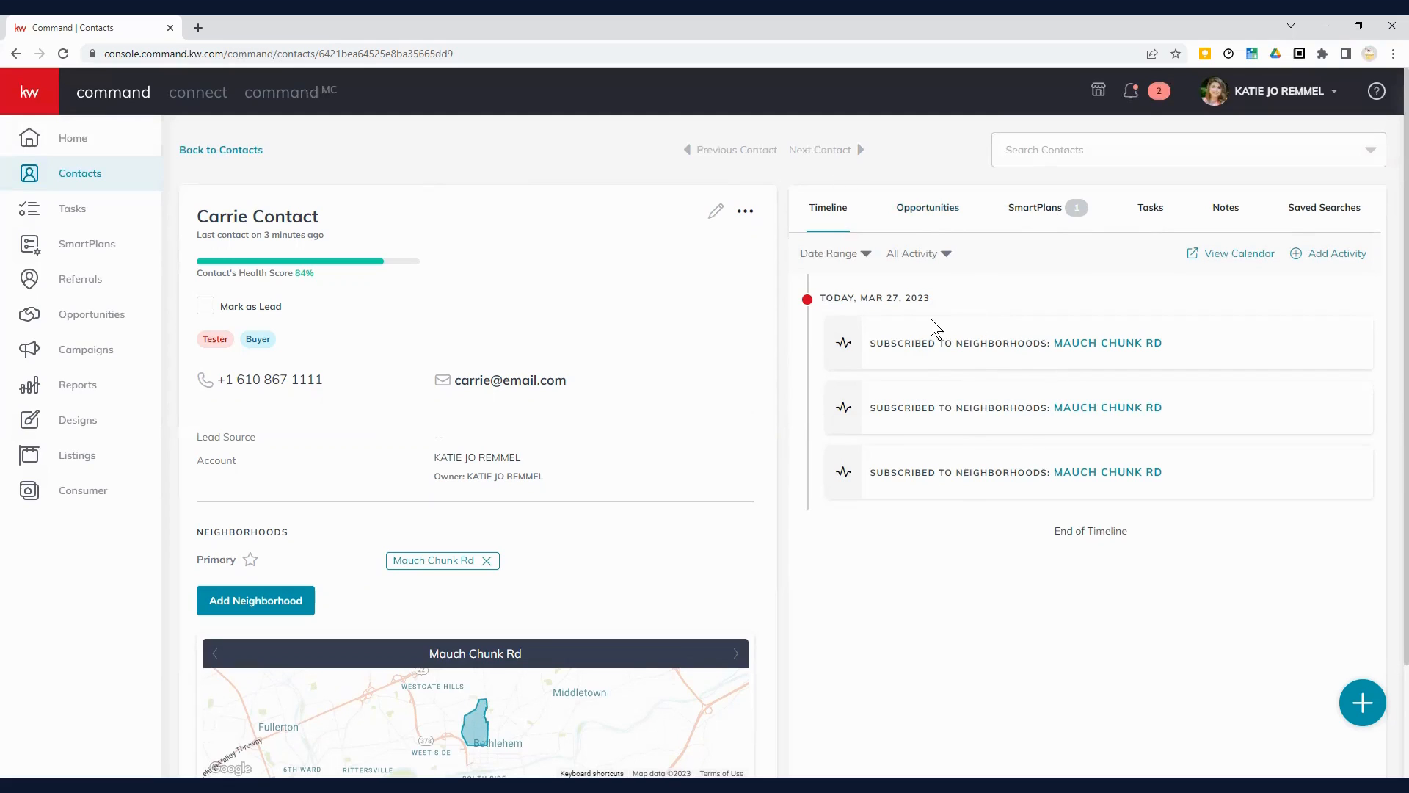
Step: Review the contact's Opportunities, SmartPlans, Tasks, Notes and Saved Searches tabs
left_click(940, 213)
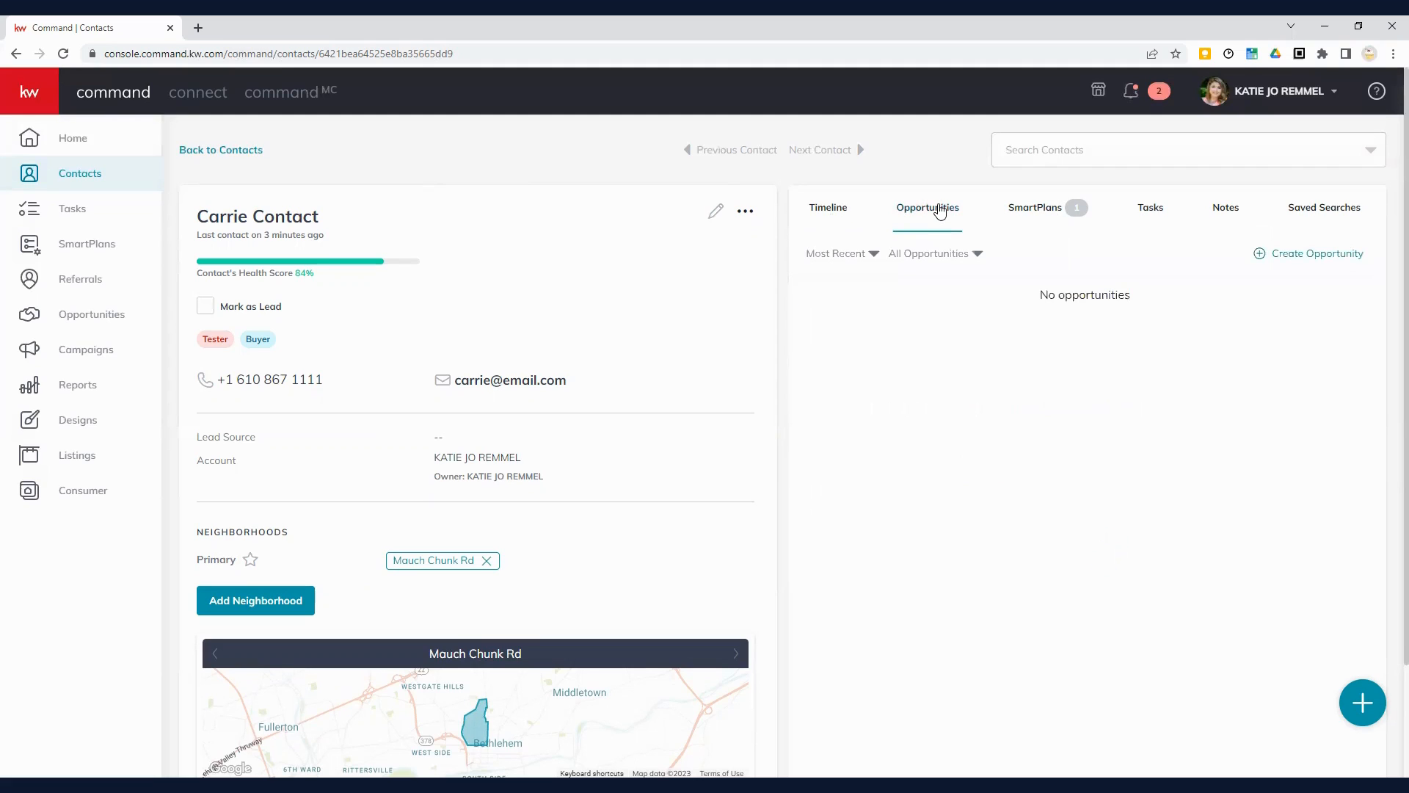
left_click(1035, 212)
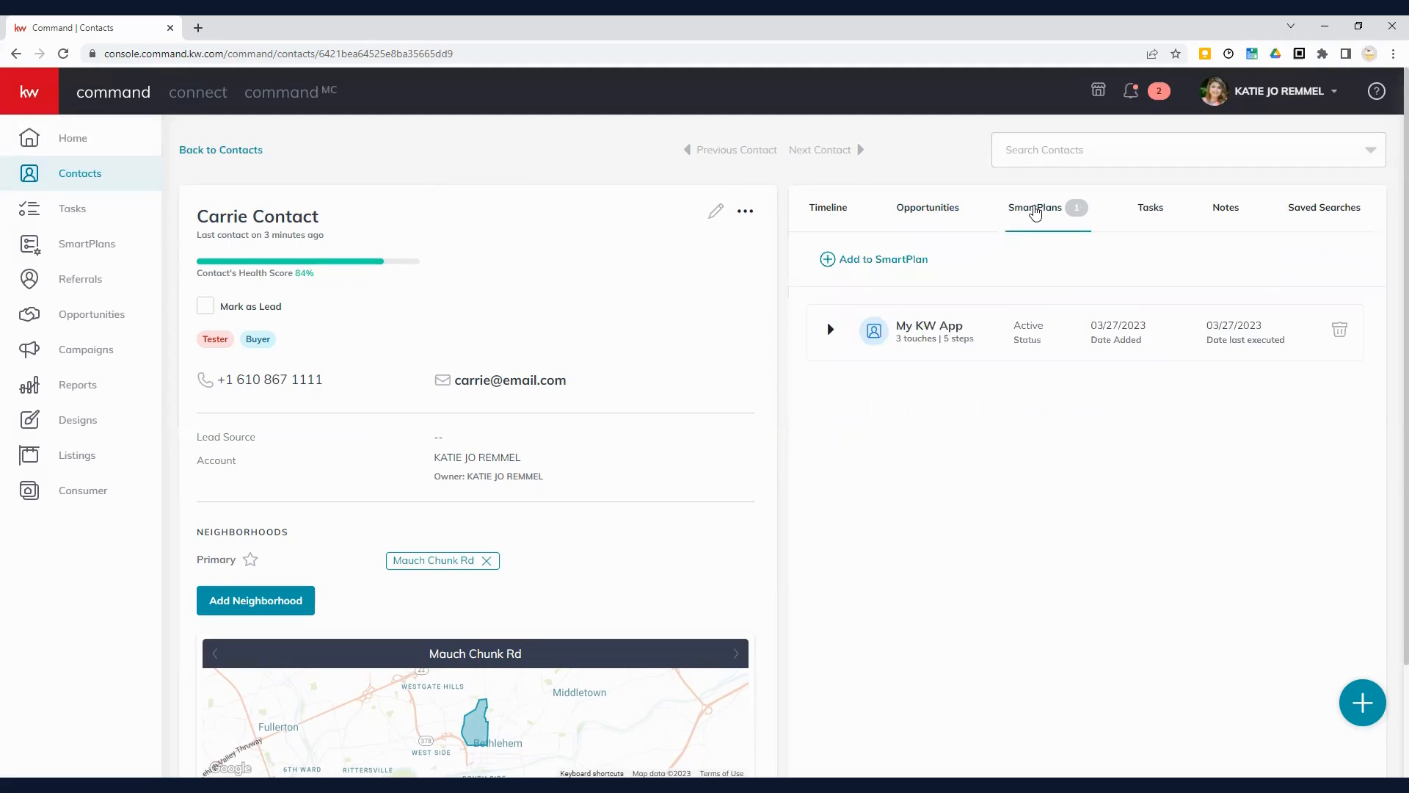
left_click(1153, 211)
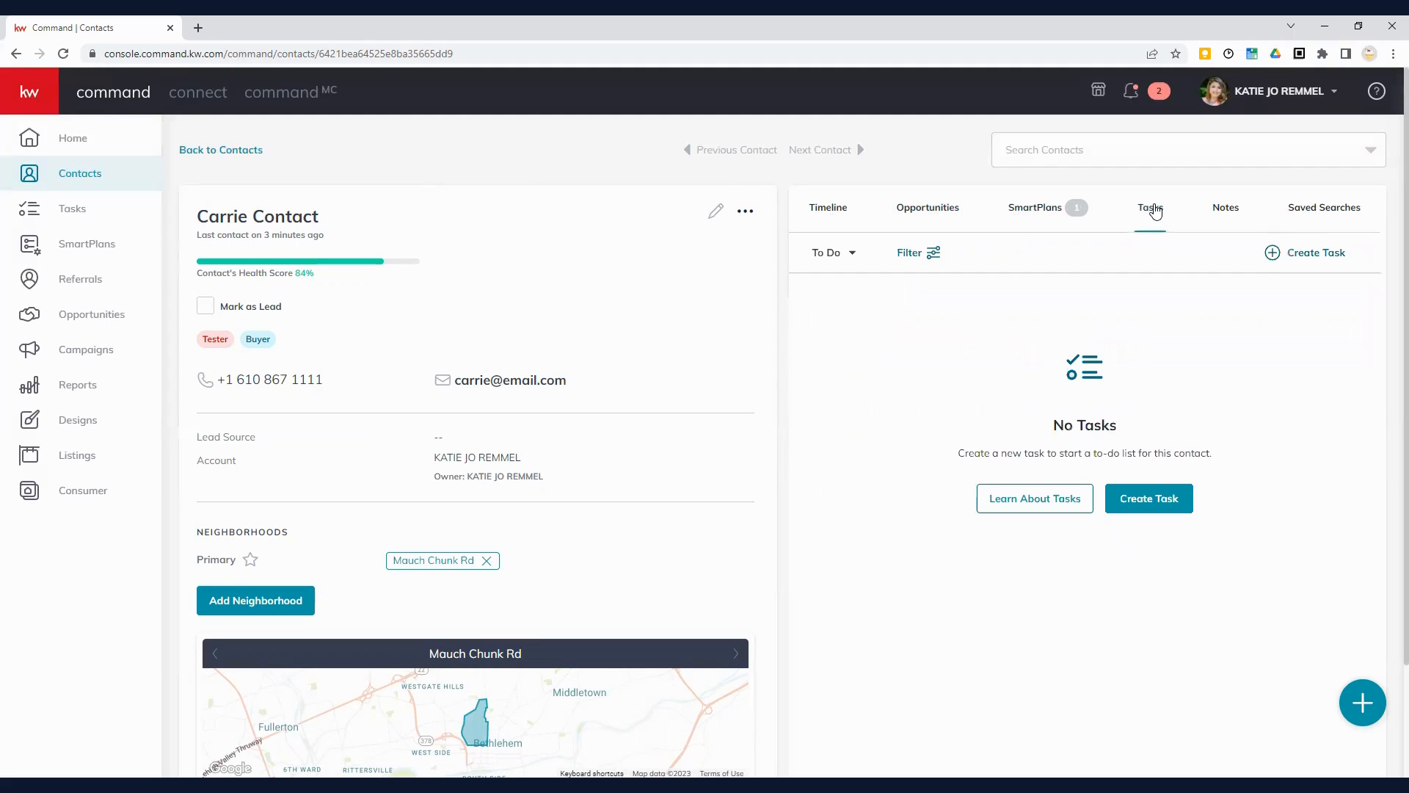
left_click(1225, 211)
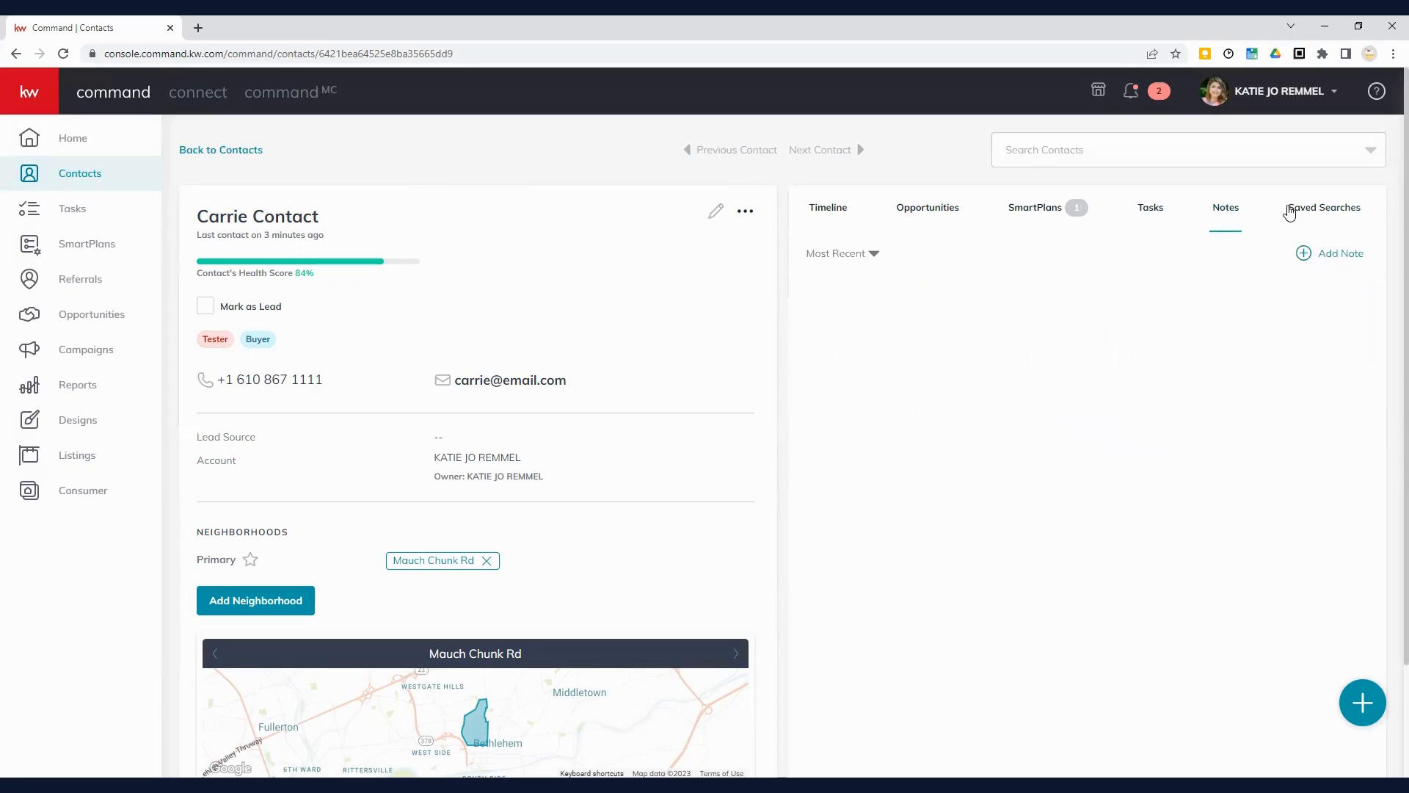
left_click(1310, 210)
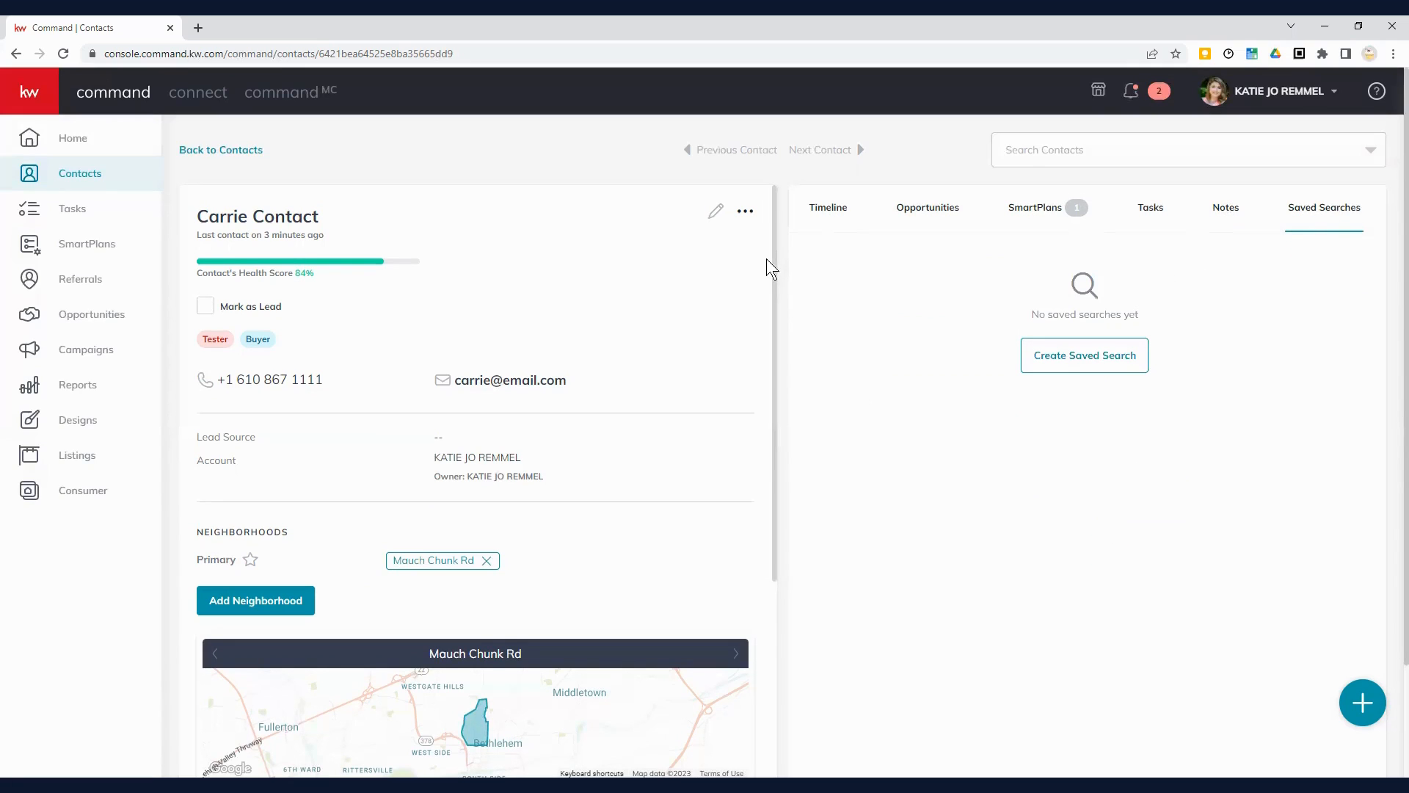
Step: Return to the contacts list and search it for the new contact's first name
left_click(217, 151)
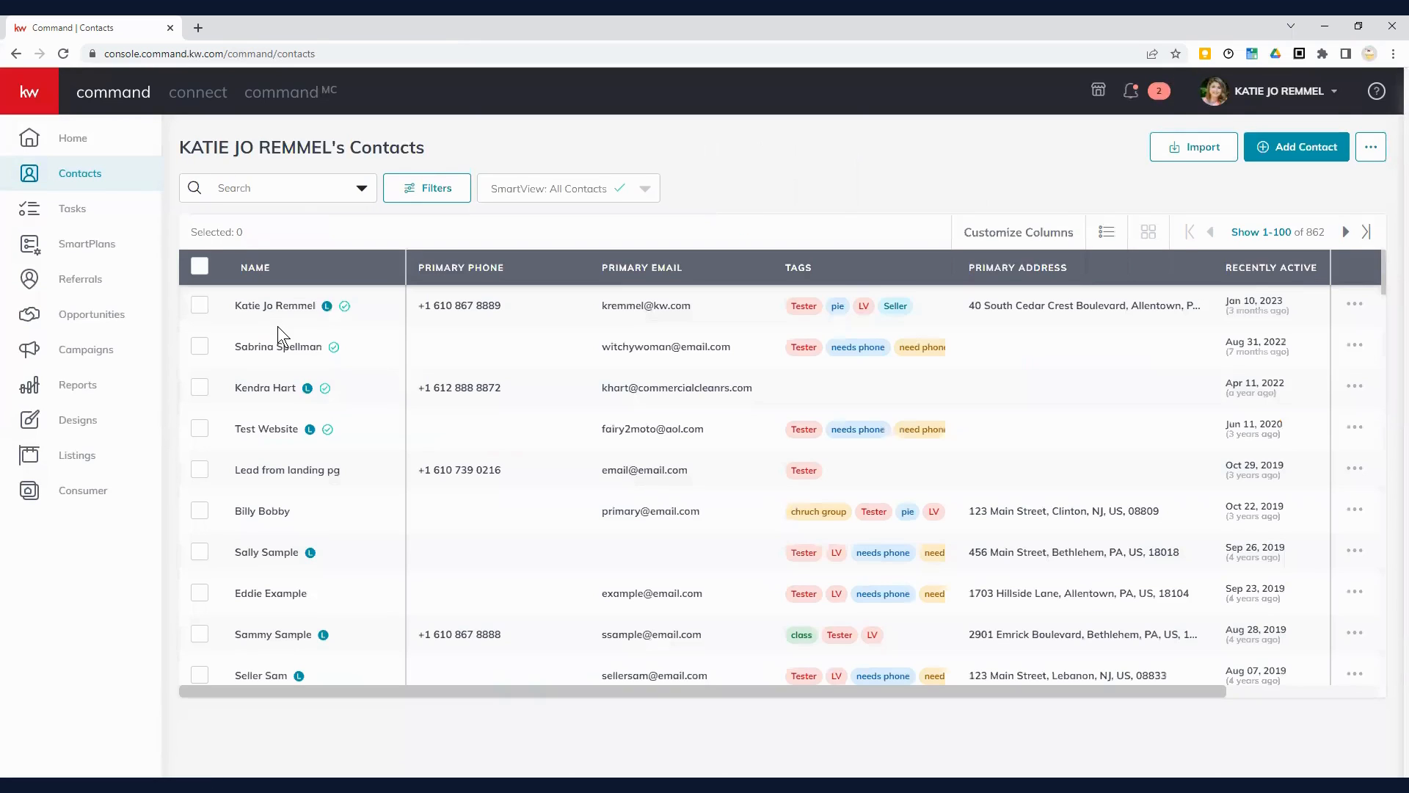
left_click(251, 187)
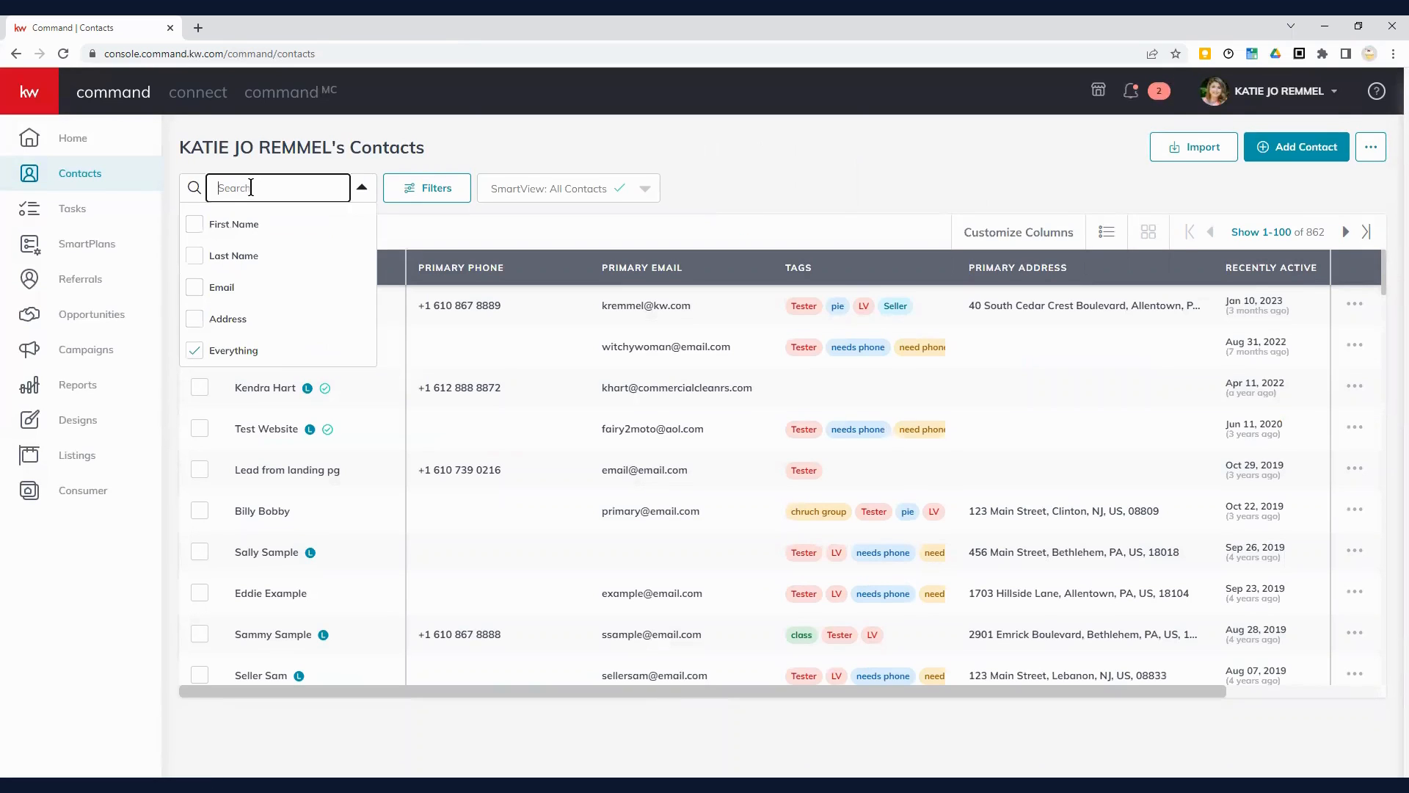
type("carrie")
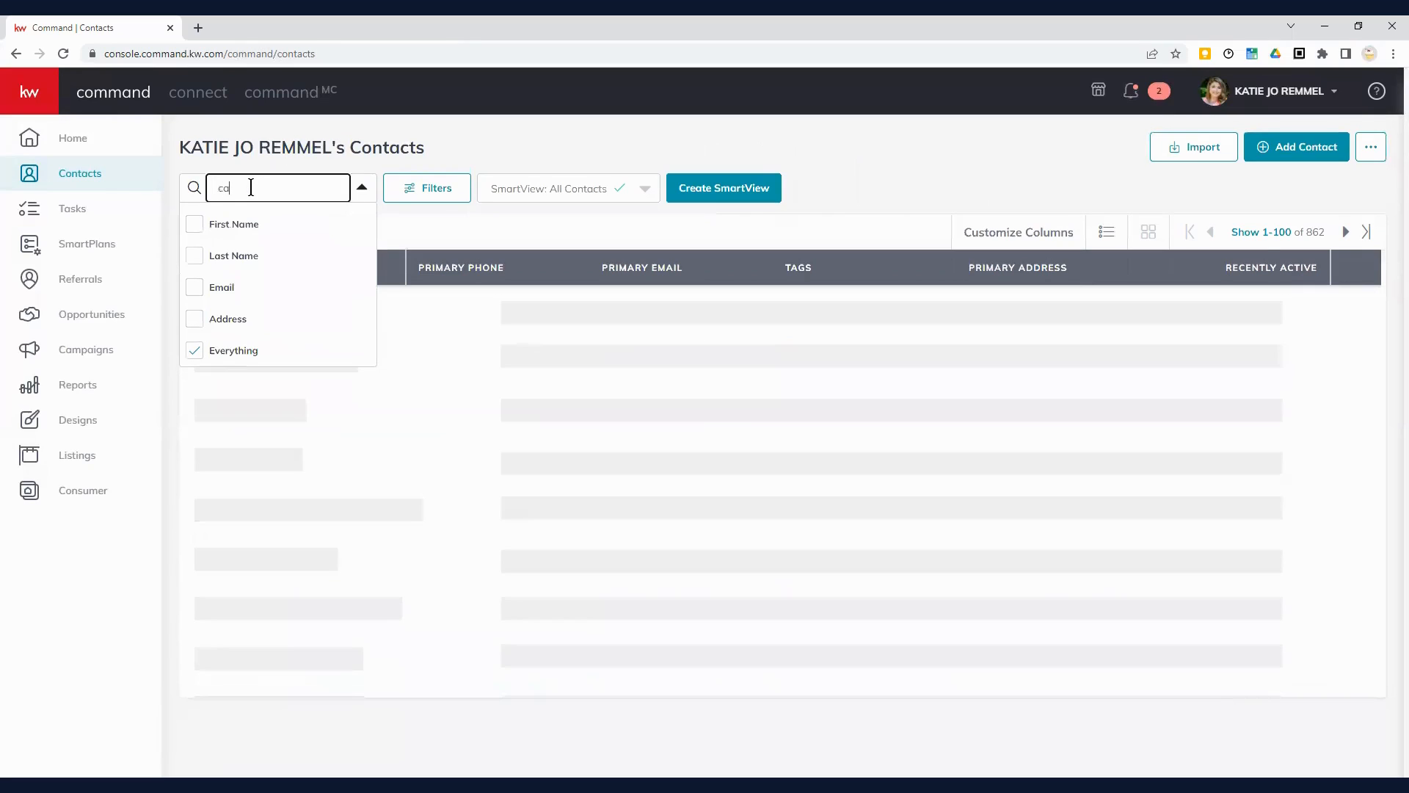